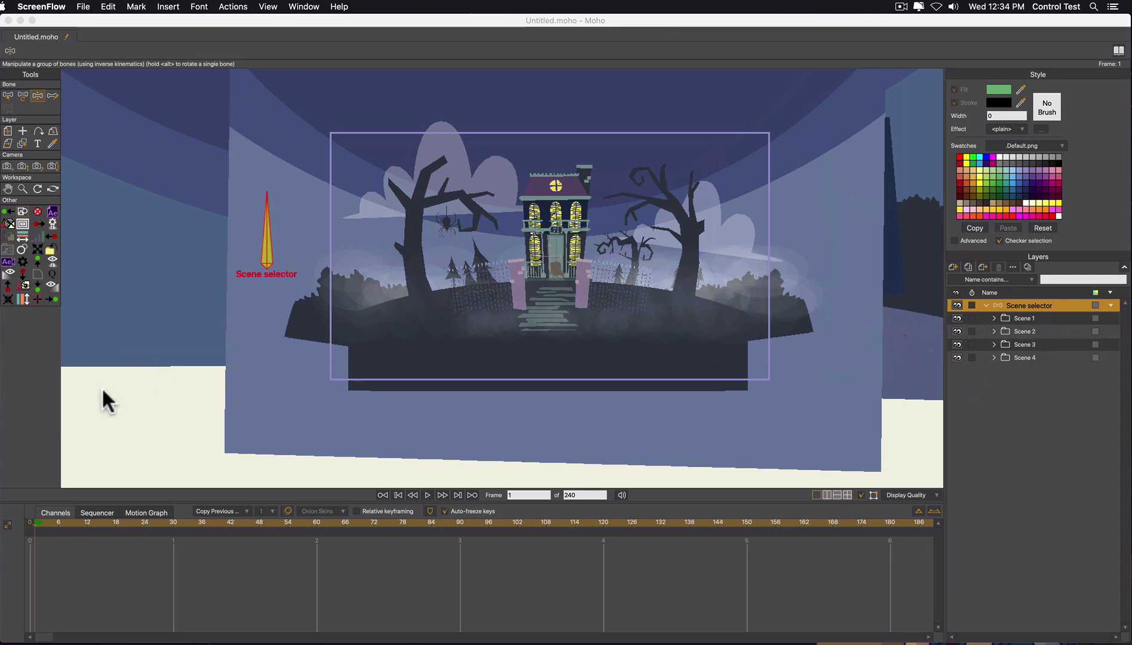
# Step: Rotate the Scene selector bone with the Transform Bone tool so Scene 1 is shown
pyautogui.click(271, 229)
pyautogui.press('t')
pyautogui.moveTo(271, 229)
pyautogui.mouseDown()
pyautogui.moveTo(316, 255)
pyautogui.moveTo(320, 295)
pyautogui.moveTo(283, 219)
pyautogui.moveTo(306, 235)
pyautogui.moveTo(291, 236)
pyautogui.moveTo(305, 251)
pyautogui.moveTo(270, 225)
pyautogui.mouseUp()
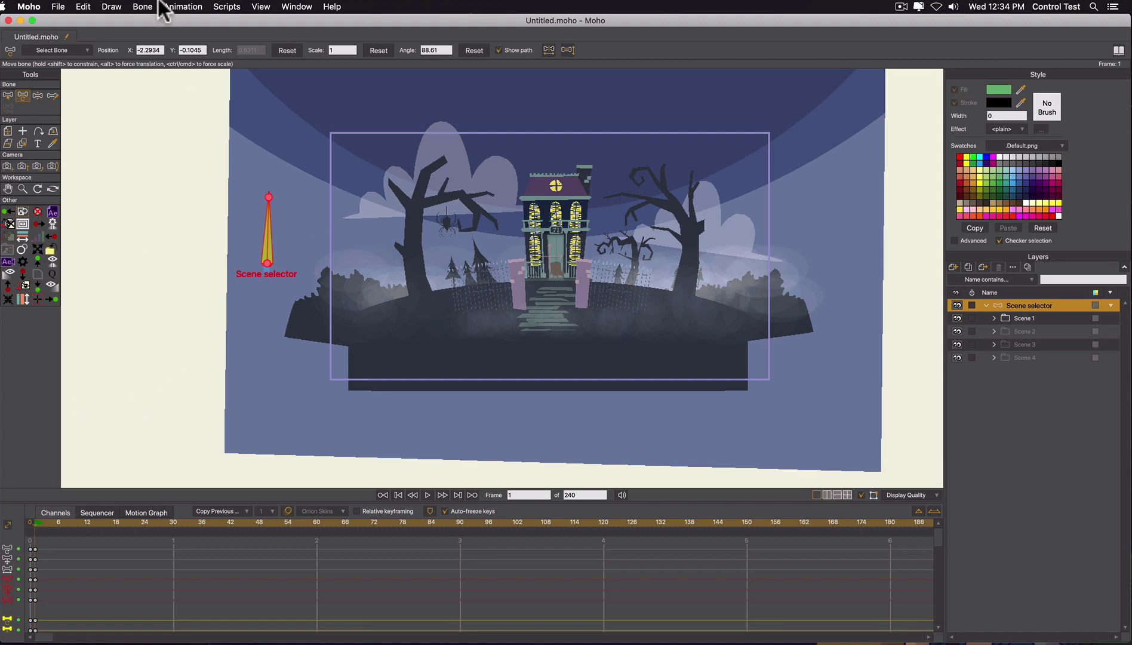
# Step: Create a new blank project, Untitled 2.moho, from the File menu
pyautogui.click(58, 7)
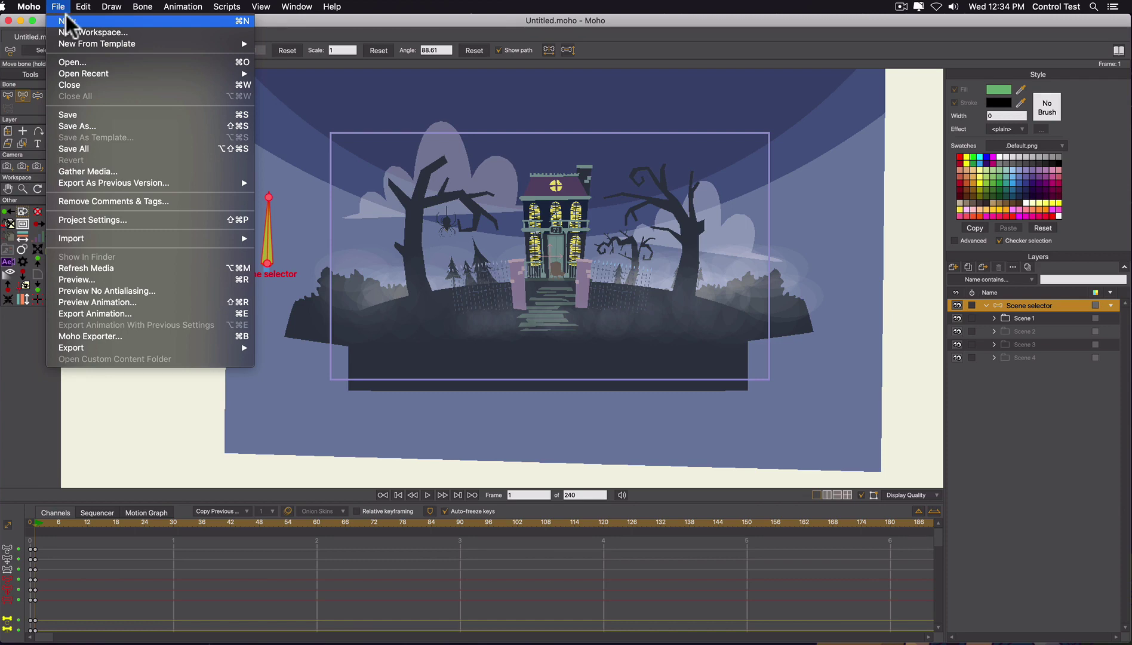
pyautogui.click(65, 21)
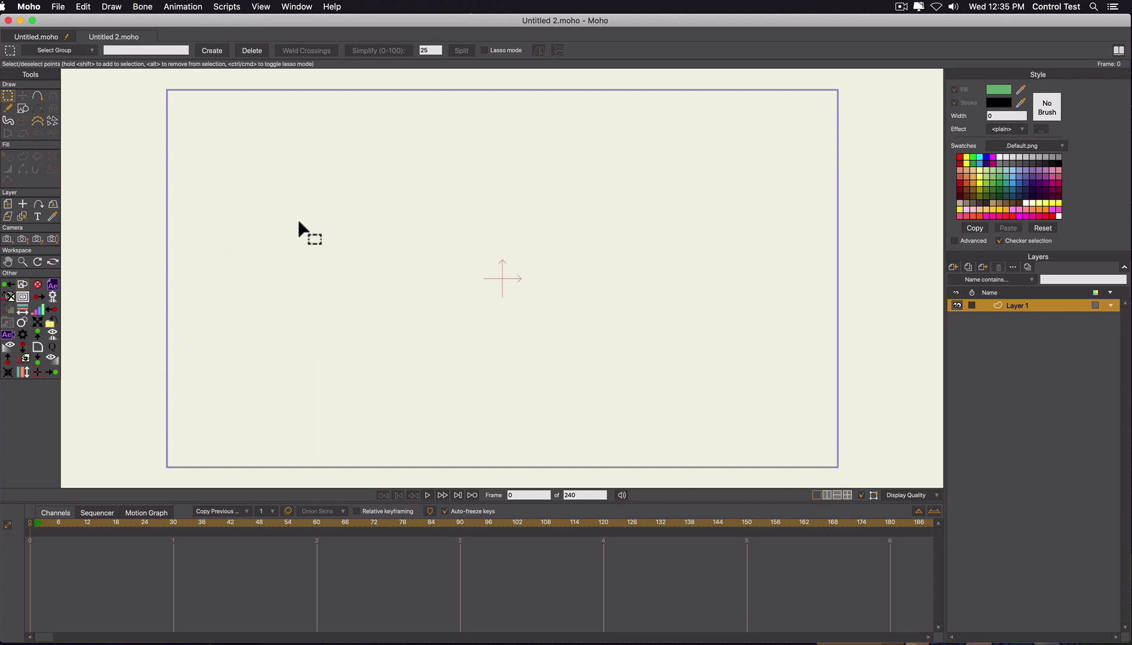
pyautogui.click(83, 7)
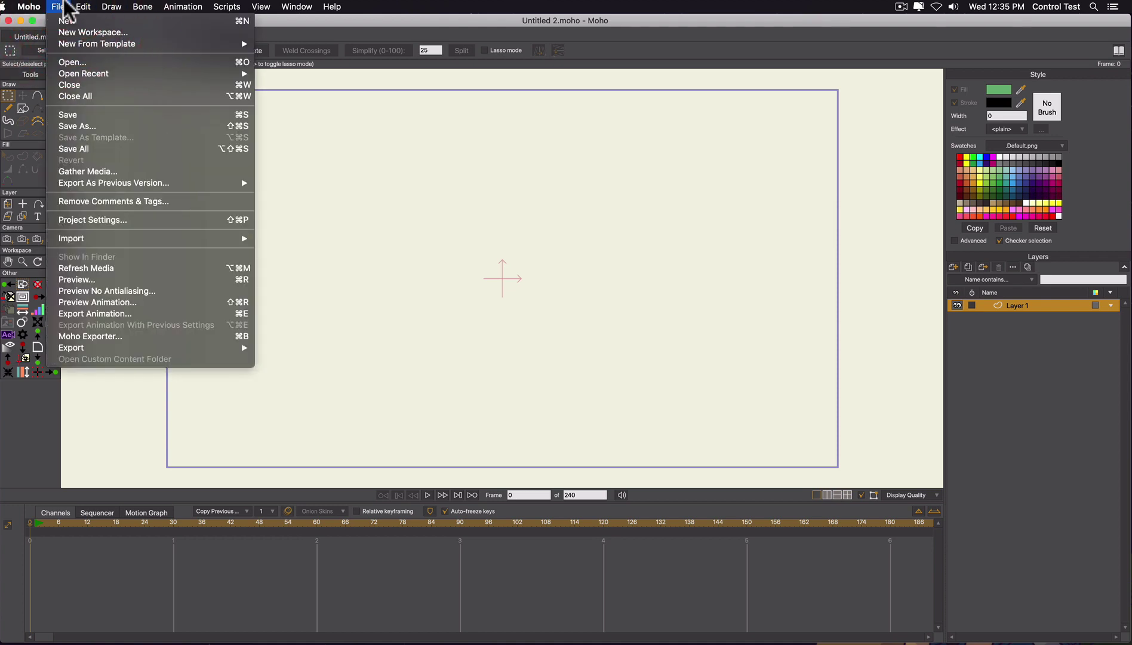
pyautogui.click(67, 9)
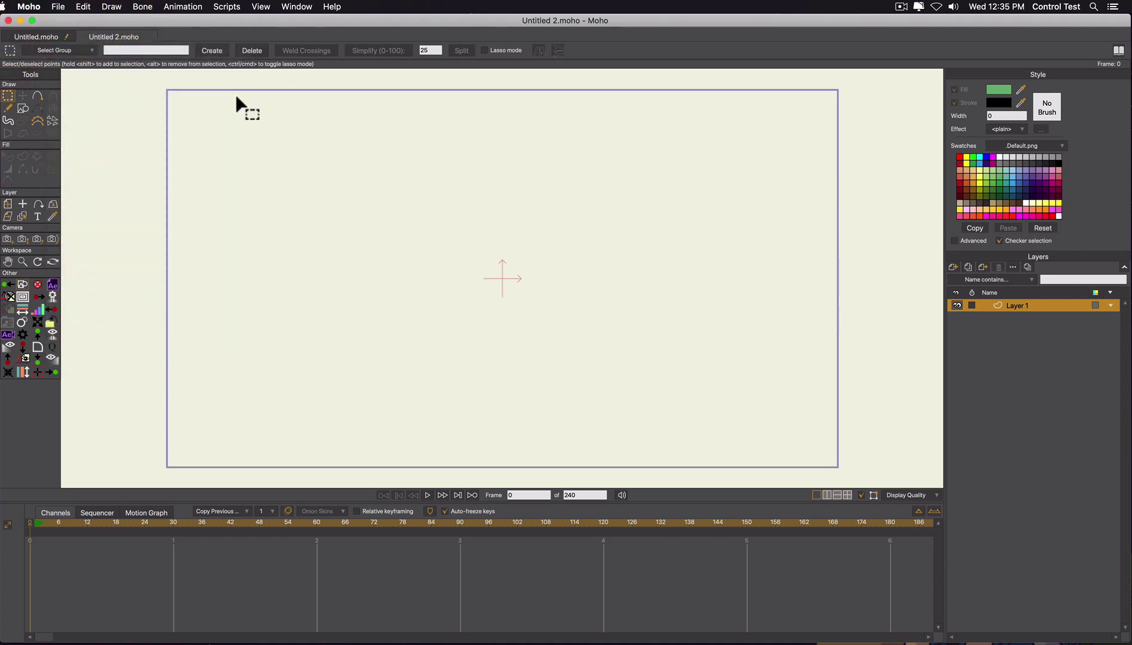
# Step: Import the Smith Micro Holiday Halloween 01_witch_house scene and collapse its witch house layer
pyautogui.click(59, 6)
pyautogui.moveTo(106, 240)
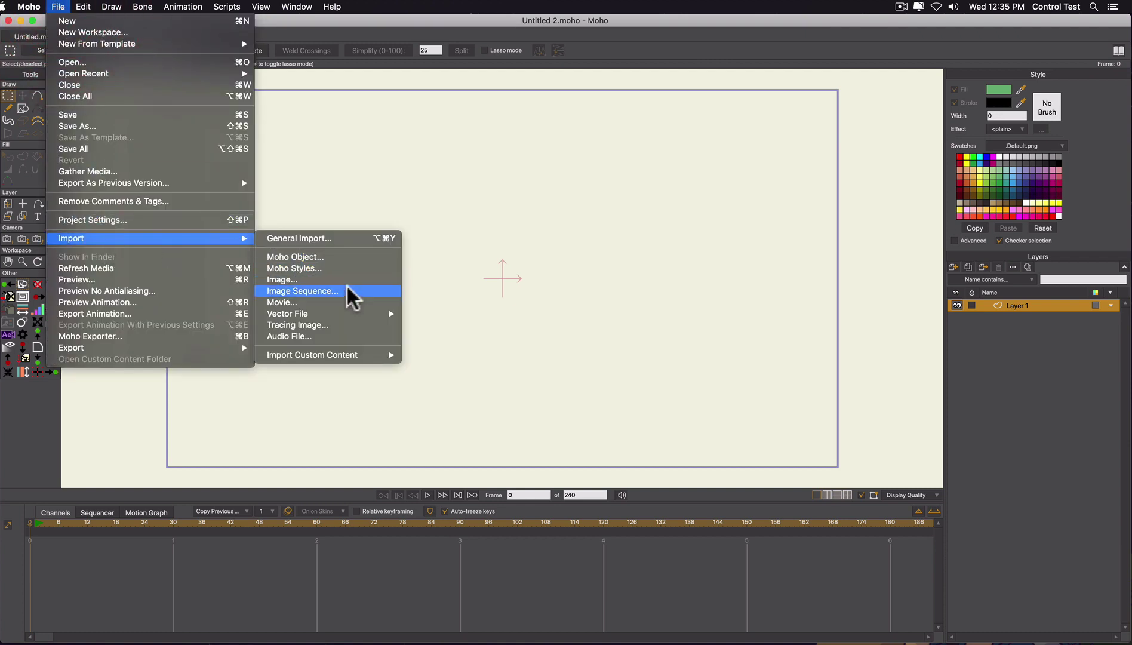
pyautogui.moveTo(338, 356)
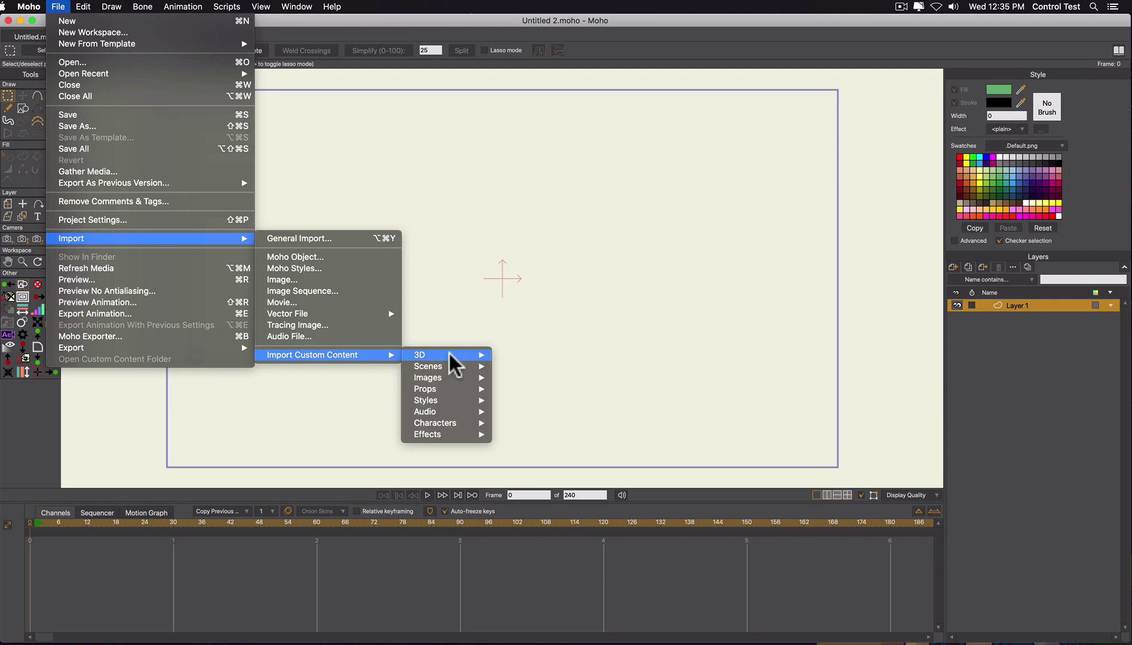
pyautogui.moveTo(454, 366)
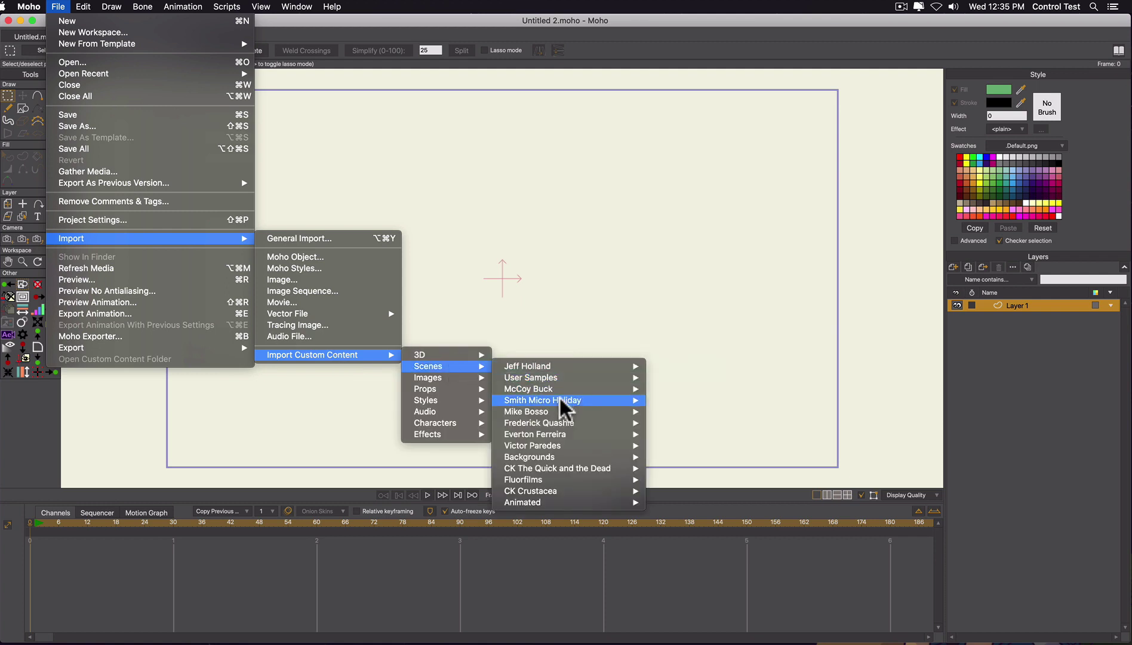
pyautogui.moveTo(565, 409)
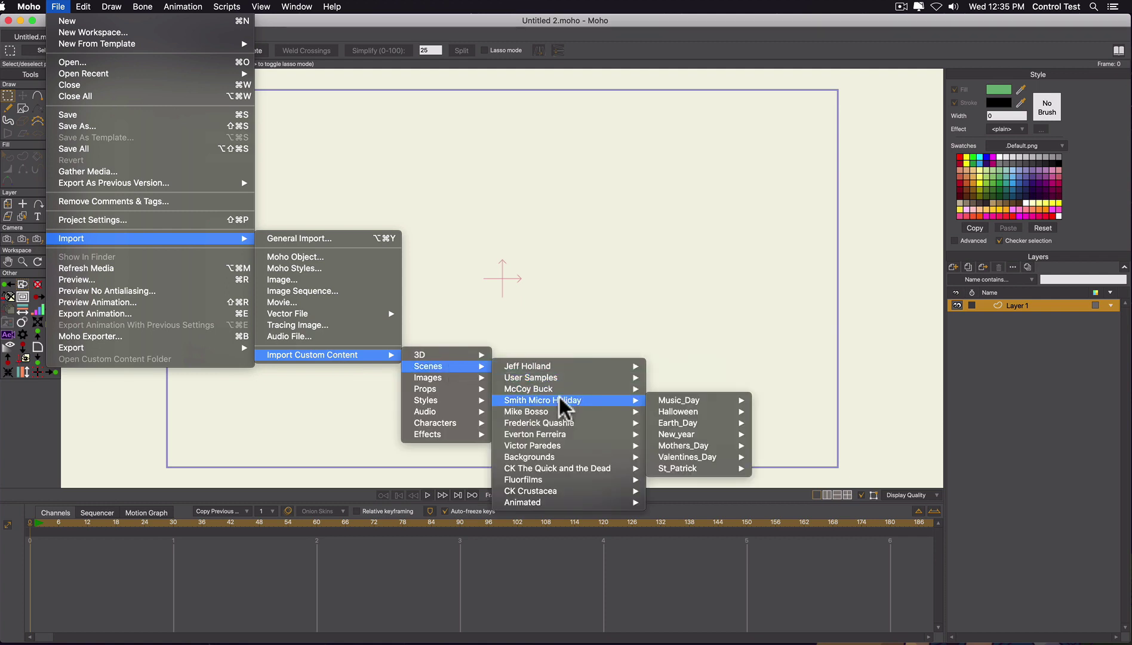
pyautogui.moveTo(735, 415)
pyautogui.click(778, 407)
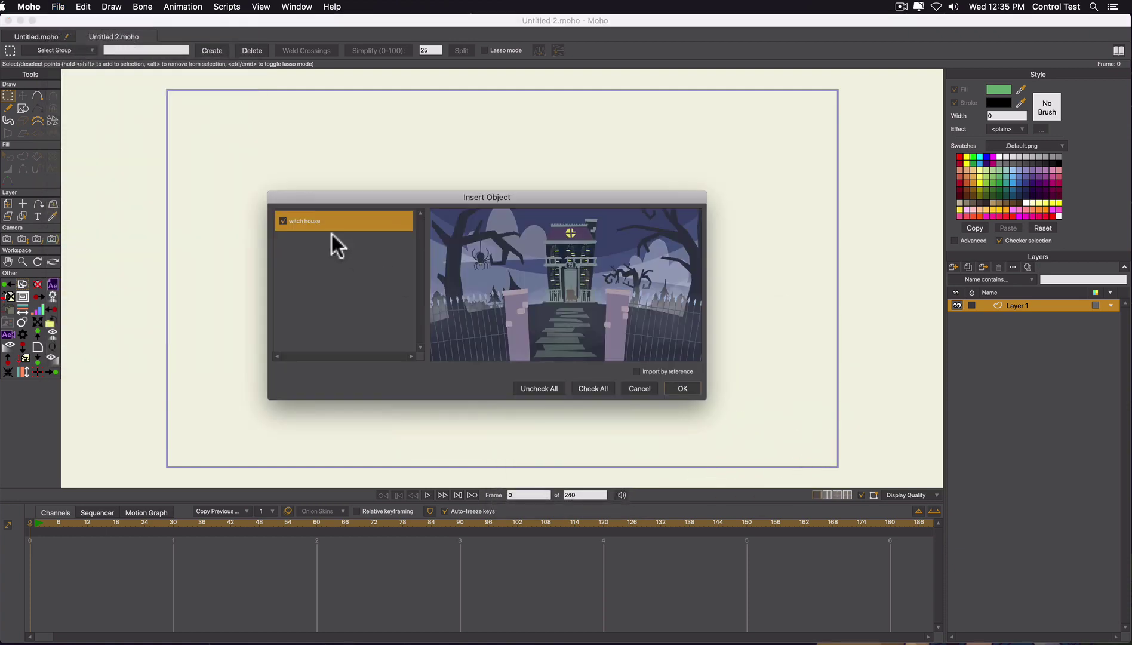
pyautogui.click(683, 388)
pyautogui.click(986, 306)
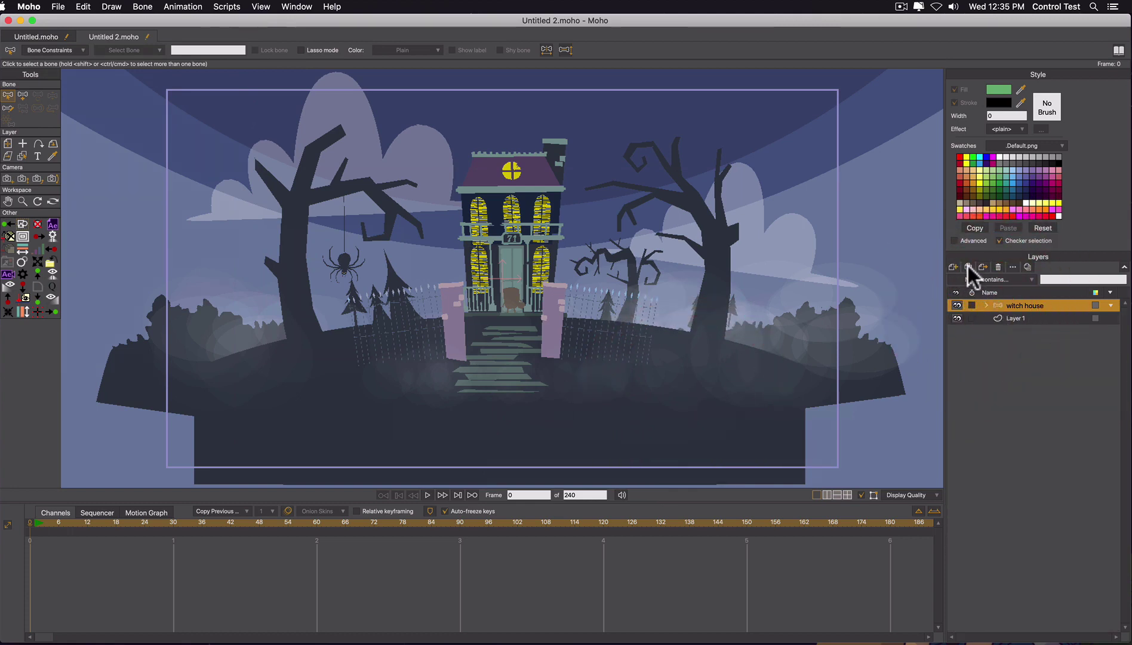
# Step: Add a group layer named 'Scene 1' and duplicate it into Scene 2, Scene 3 and Scene 4
pyautogui.click(952, 265)
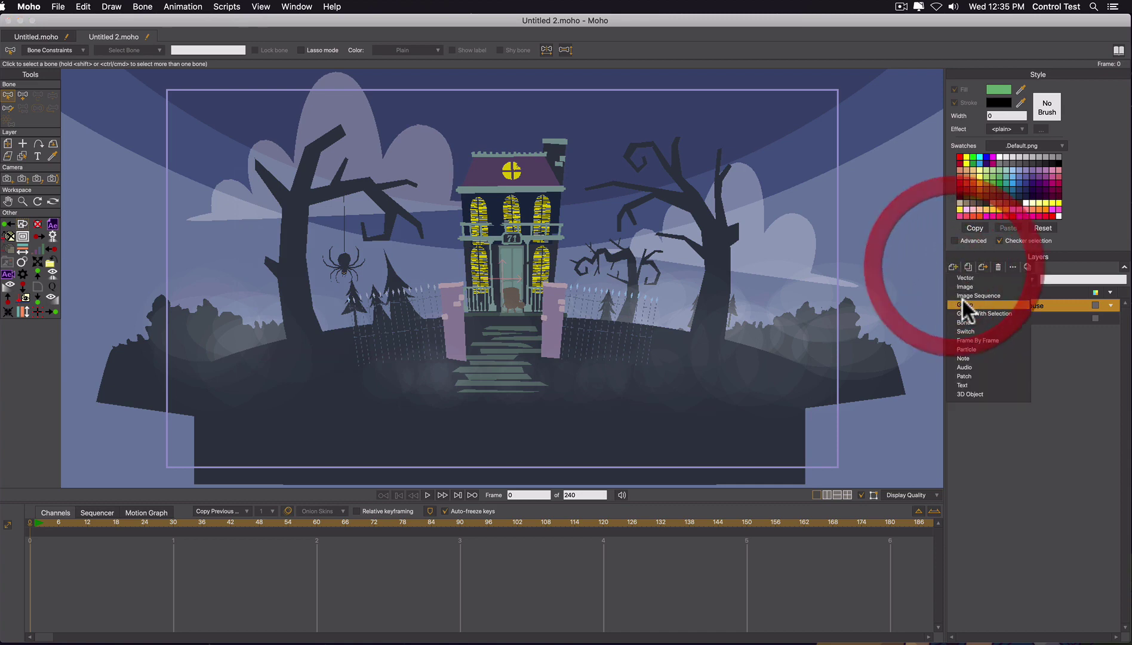
pyautogui.click(963, 300)
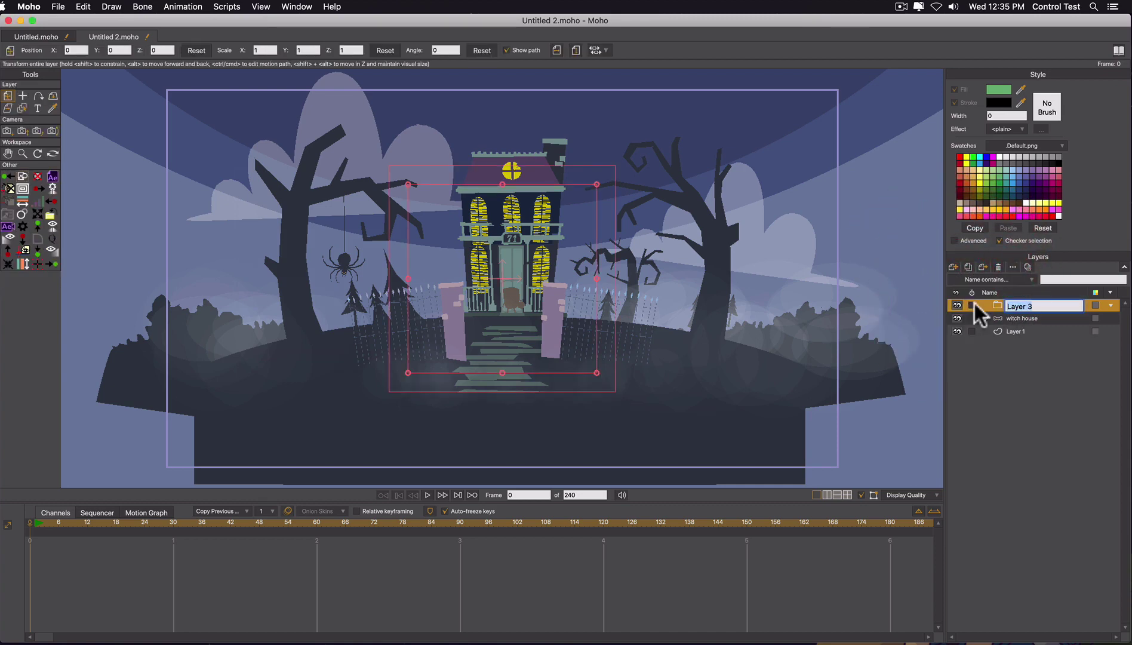
pyautogui.write('Scene 1')
pyautogui.press('Return')
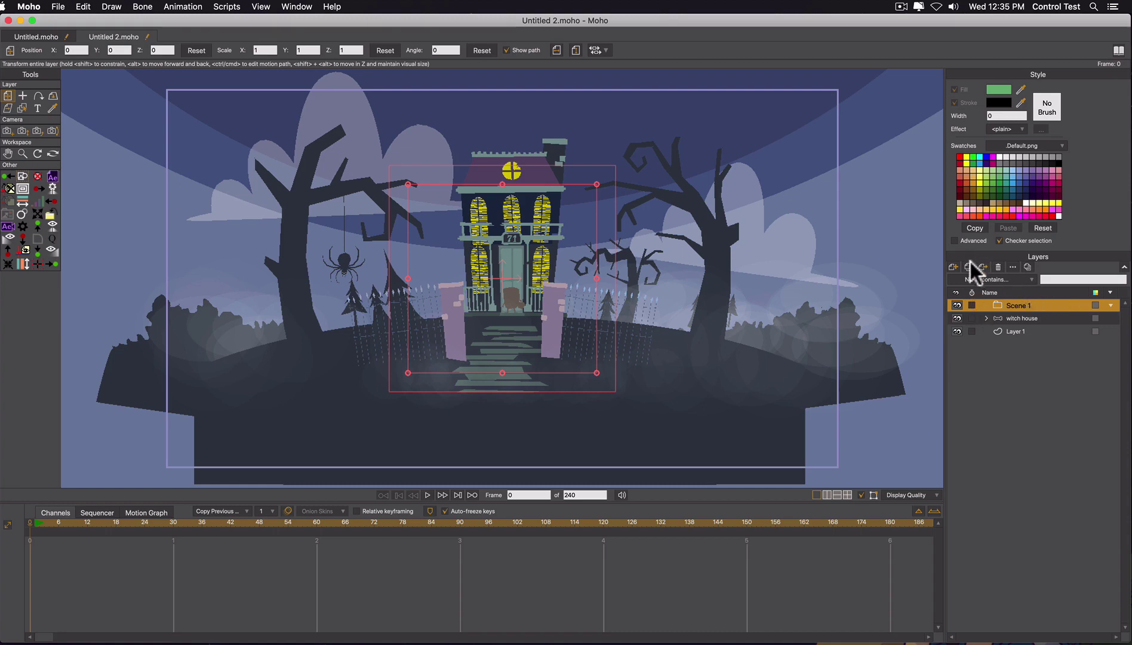
pyautogui.doubleClick(969, 266)
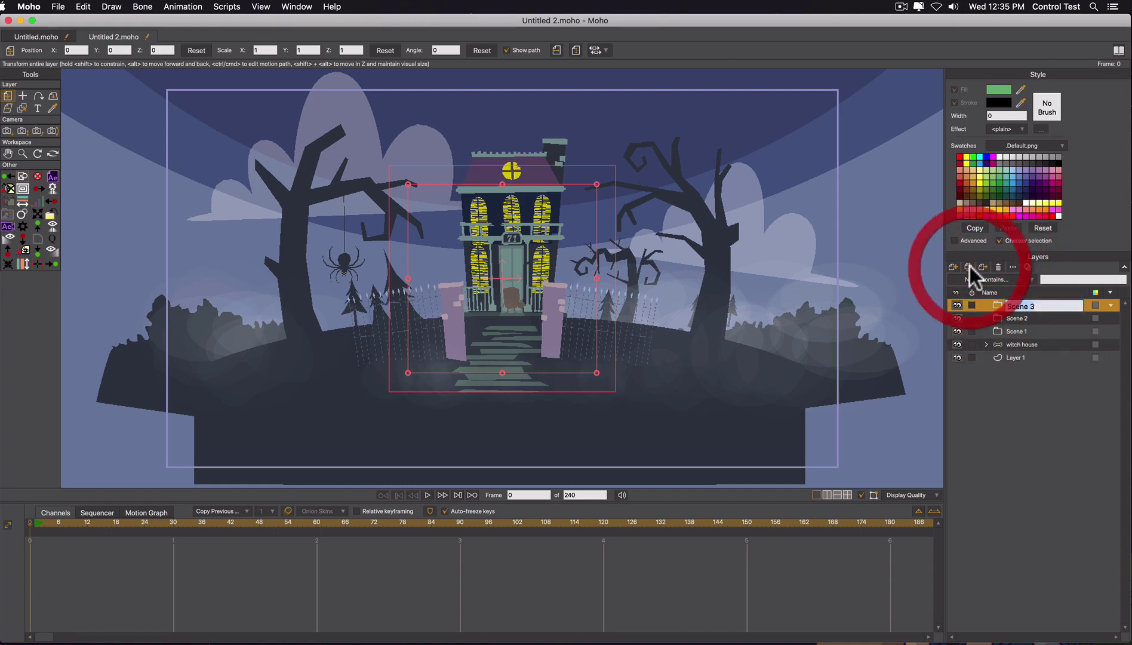
pyautogui.click(969, 266)
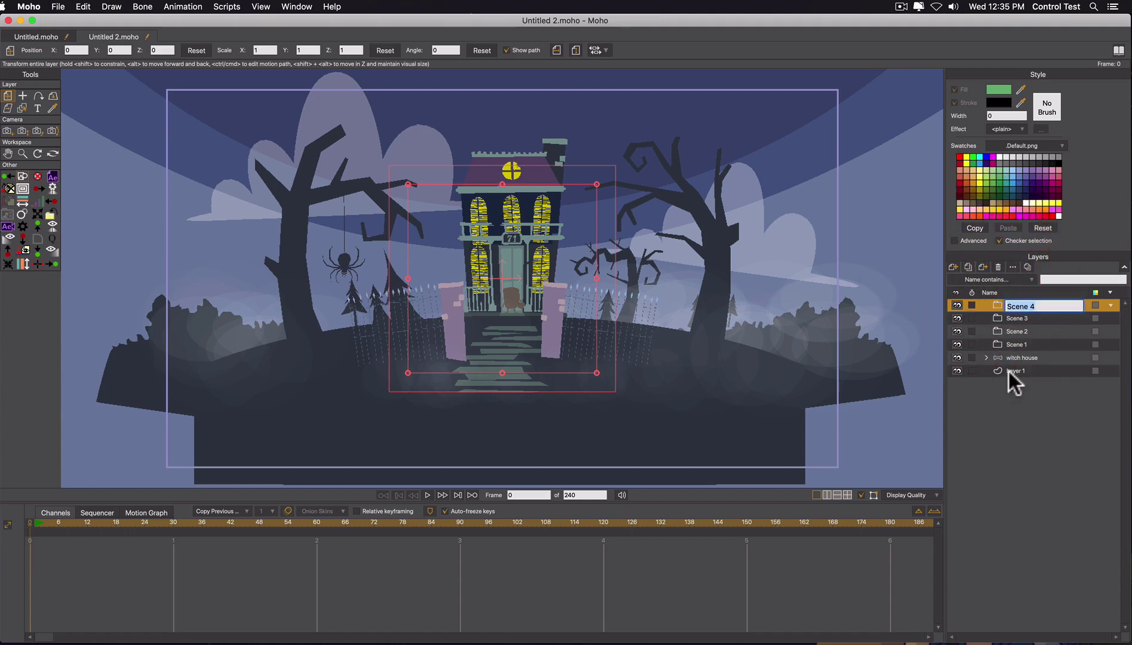
# Step: Delete Layer 1, move witch house into Scene 1, and order the groups Scene 1 to Scene 4
pyautogui.click(1009, 371)
pyautogui.click(997, 266)
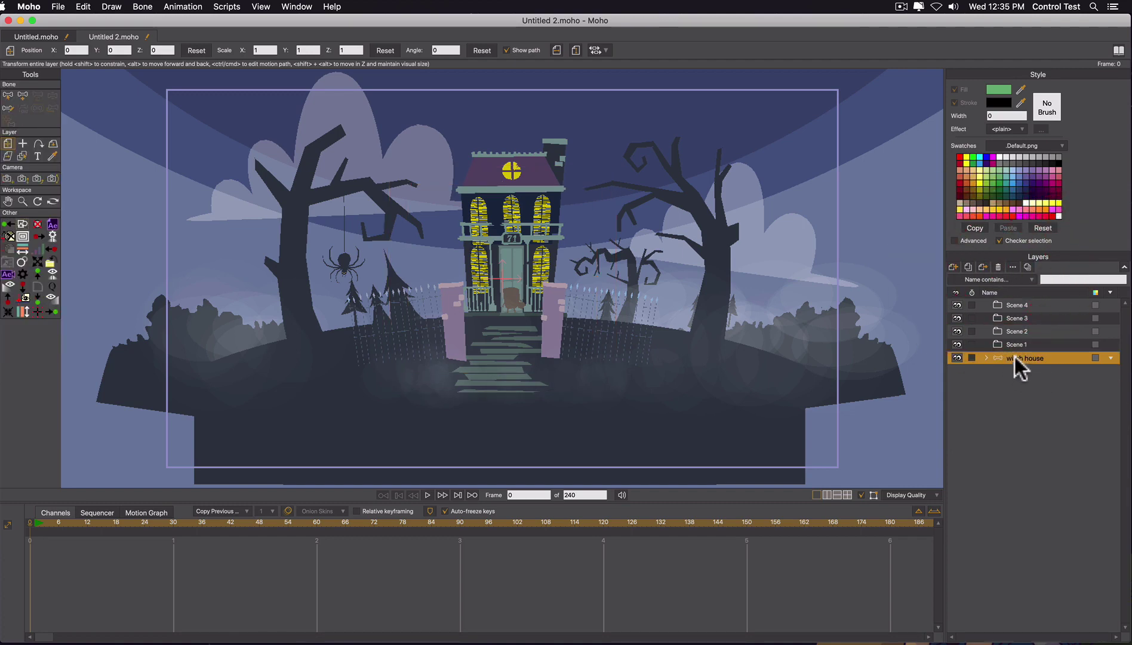
pyautogui.moveTo(1027, 359); pyautogui.dragTo(1010, 325)
pyautogui.click(986, 331)
pyautogui.moveTo(1009, 318); pyautogui.dragTo(1011, 349)
pyautogui.moveTo(1015, 307); pyautogui.dragTo(1014, 360)
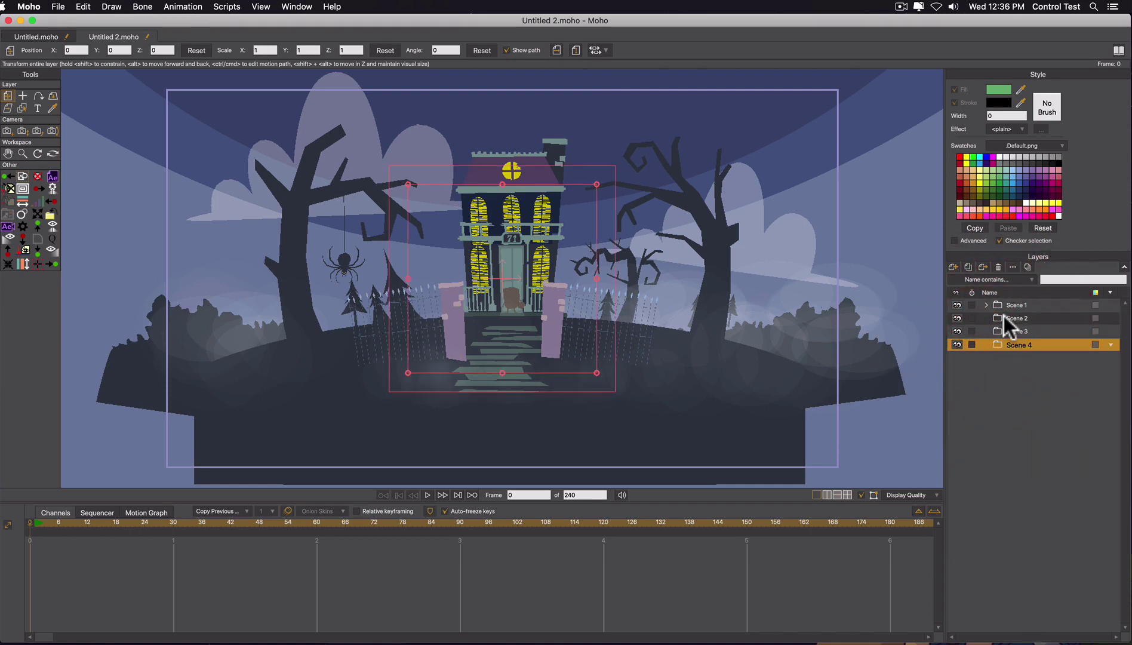
pyautogui.click(987, 304)
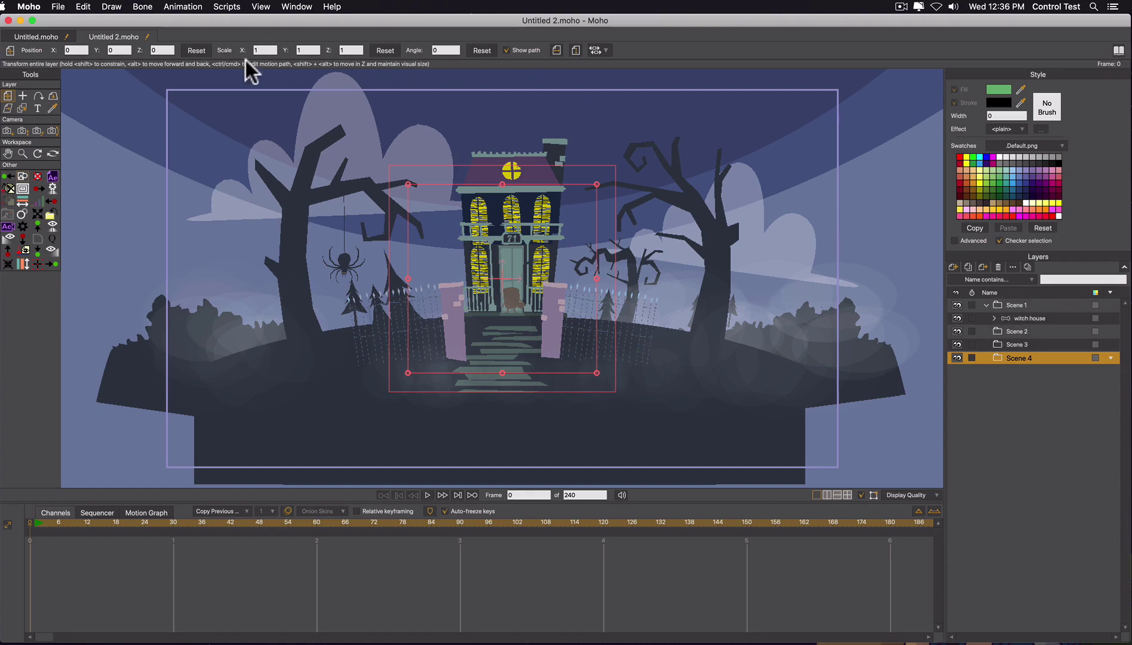
pyautogui.click(58, 6)
# Step: Import the Wolf character, move it into Scene 1, and scale it down
pyautogui.moveTo(70, 238)
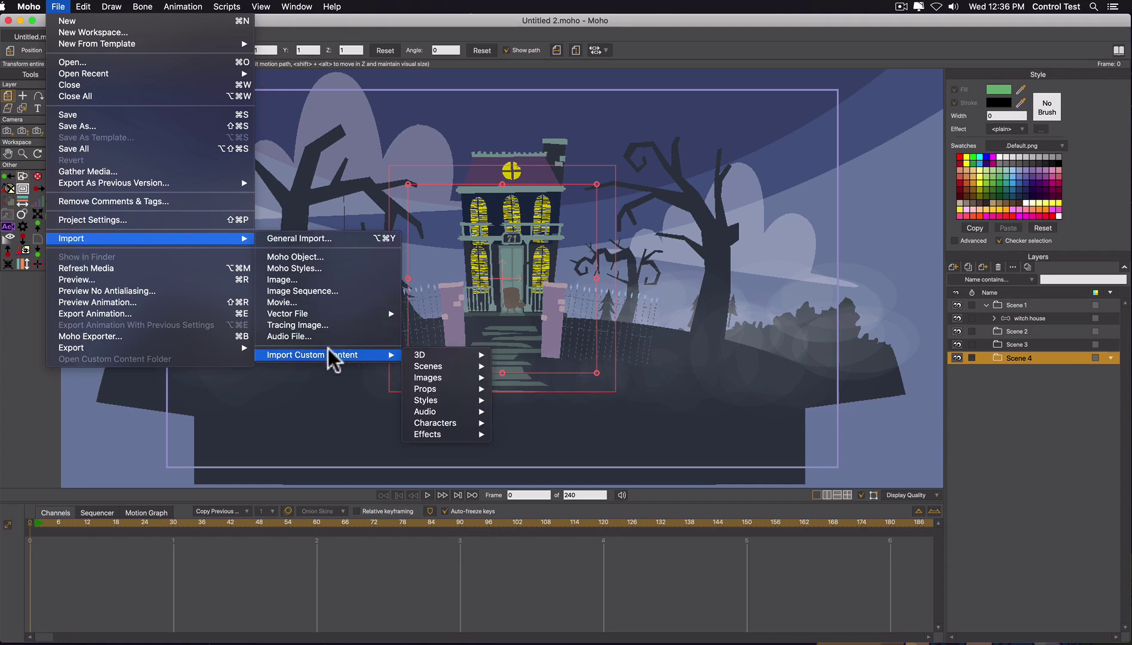
pyautogui.moveTo(430, 423)
pyautogui.moveTo(534, 435)
pyautogui.click(650, 491)
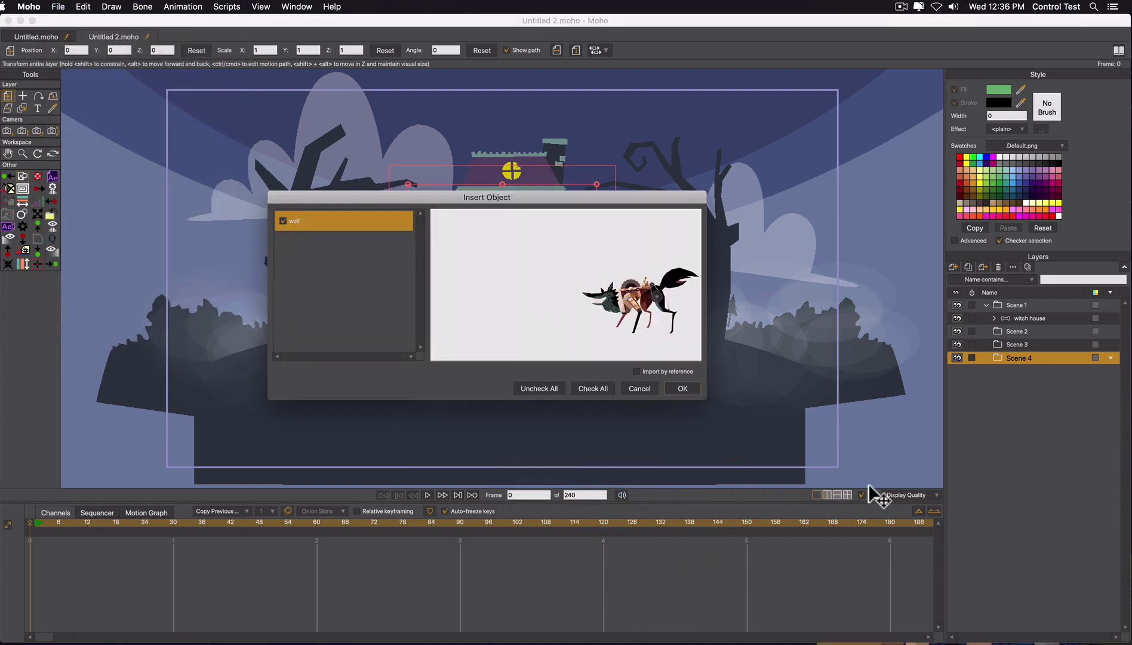
pyautogui.click(682, 389)
pyautogui.moveTo(1014, 358); pyautogui.dragTo(1024, 306)
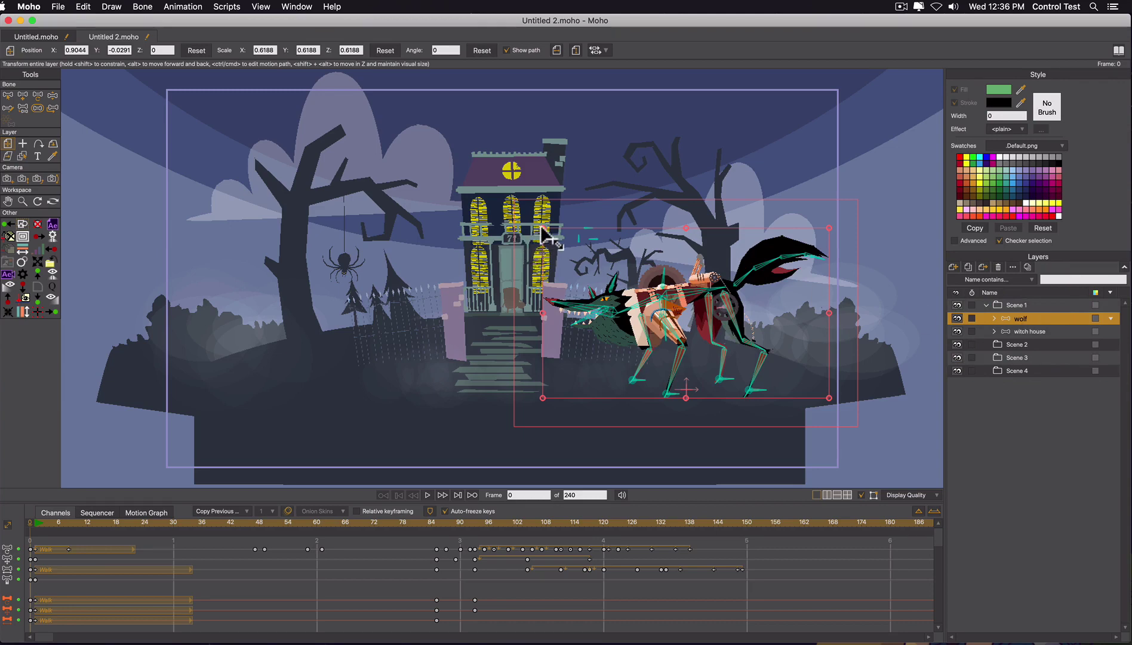
pyautogui.moveTo(543, 232); pyautogui.dragTo(624, 328)
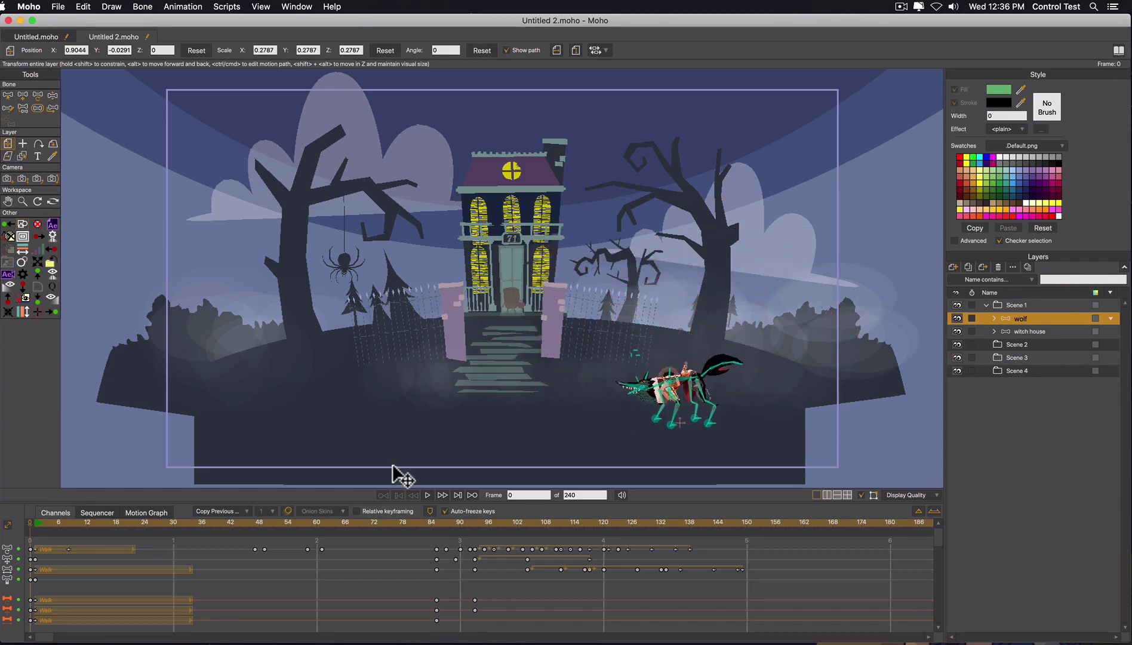
# Step: Play back the wolf walking, return to frame 0, and collapse the Scene 1 folder
pyautogui.click(34, 525)
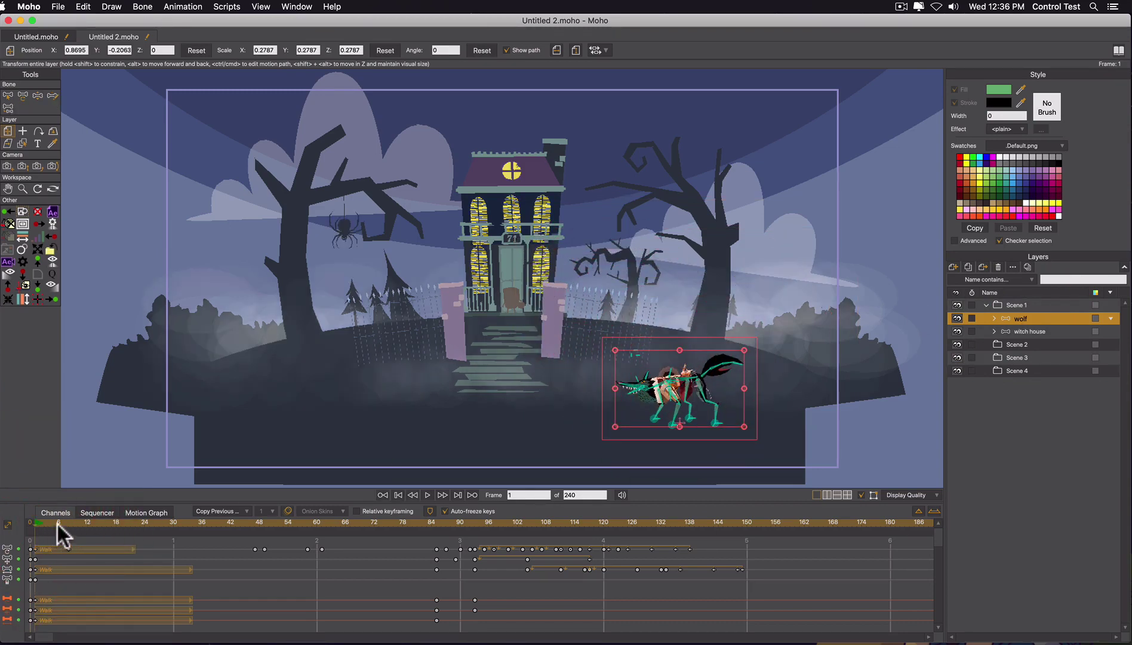
pyautogui.click(427, 495)
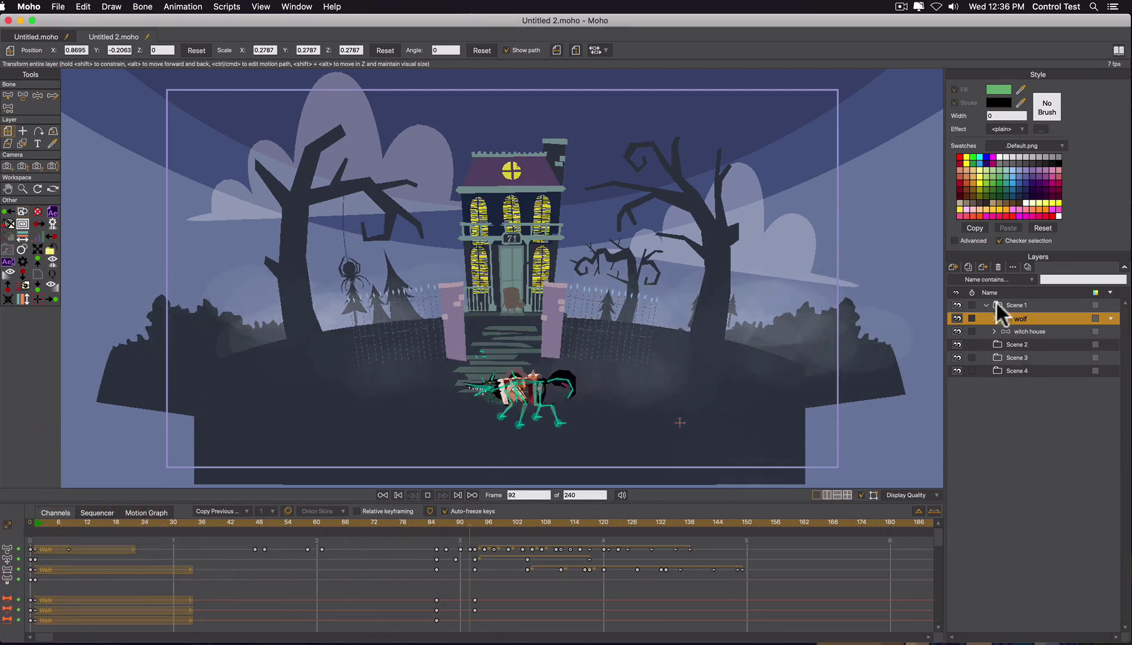
pyautogui.press('space')
pyautogui.click(32, 524)
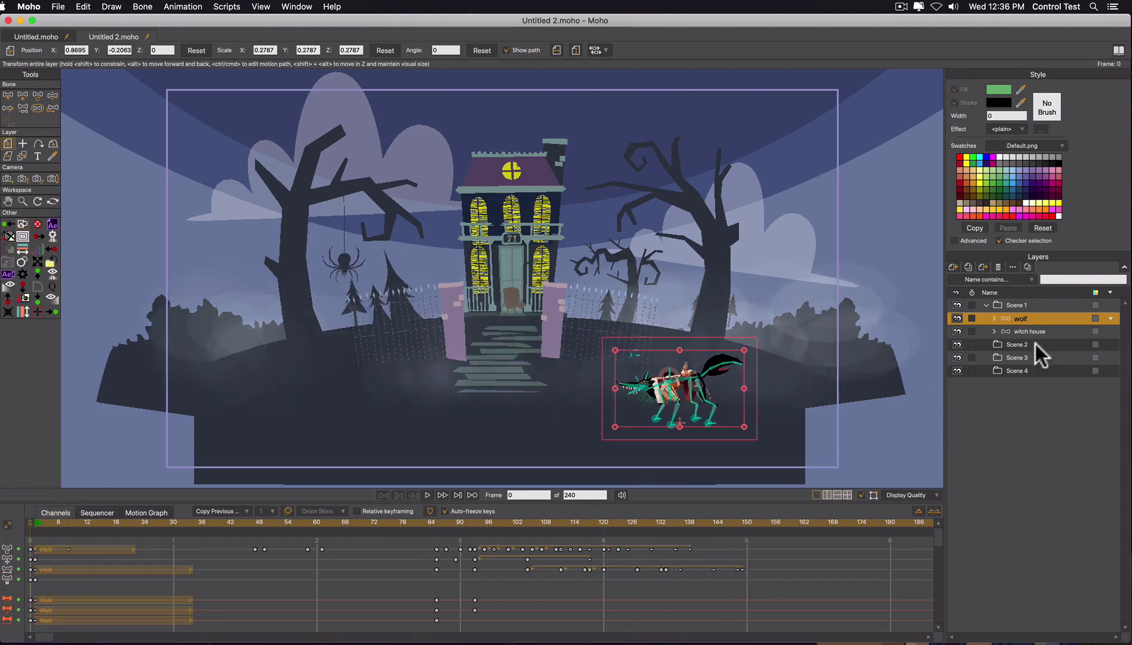
pyautogui.click(986, 306)
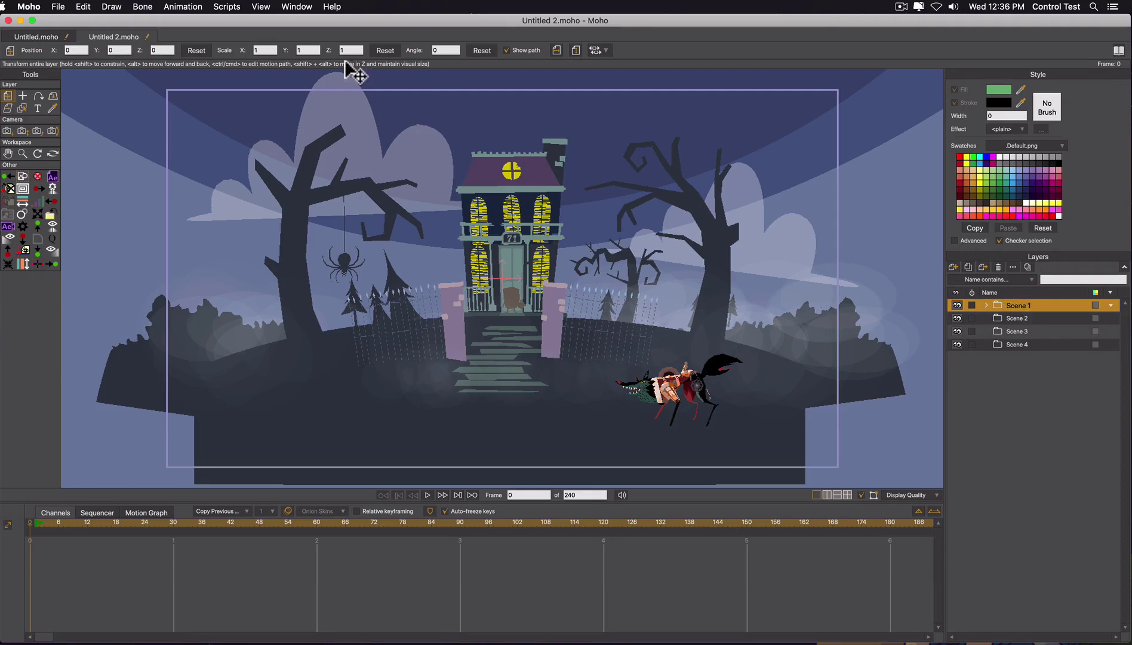
# Step: Import the Halloween 02_werewolf_house scene from the Smith Micro Holiday content
pyautogui.click(58, 7)
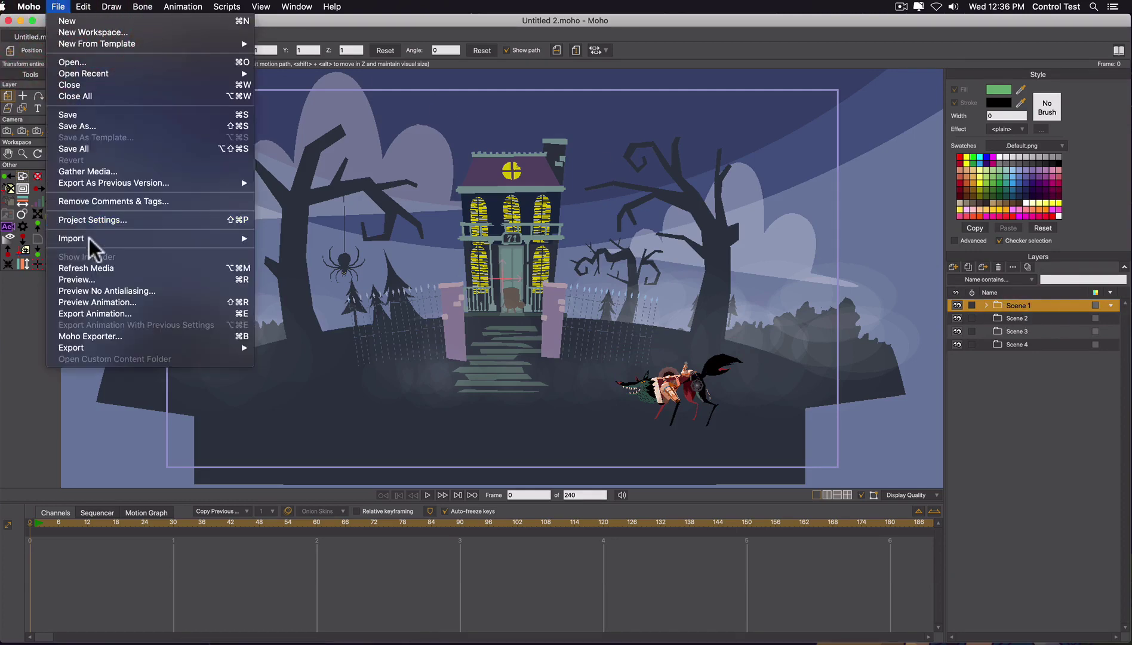
pyautogui.moveTo(90, 240)
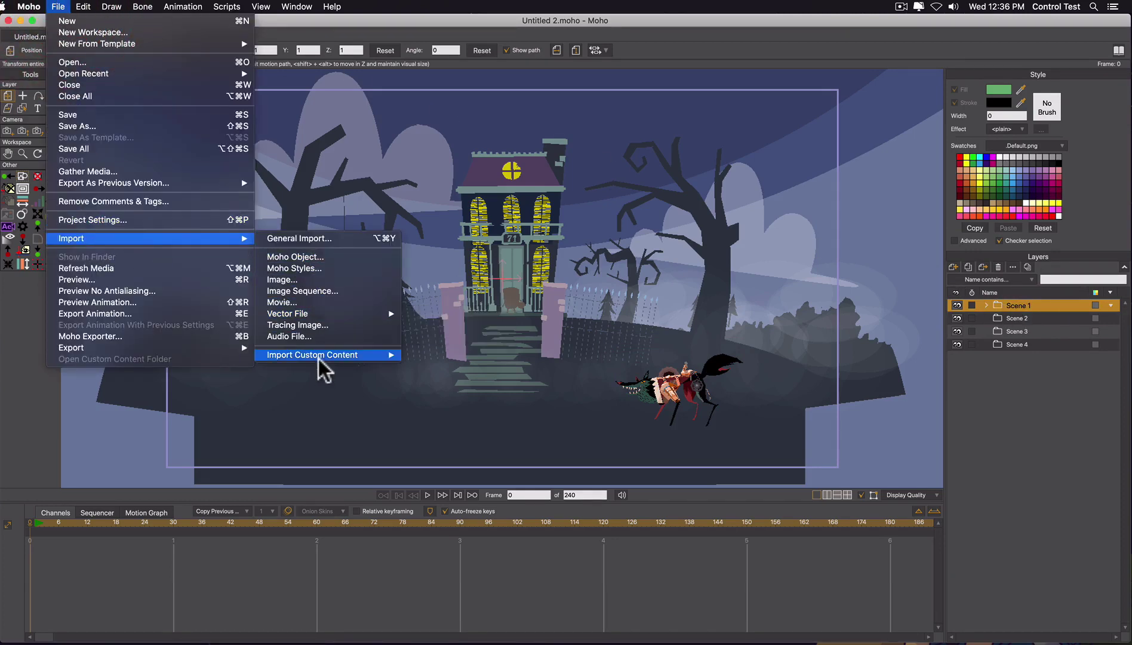
pyautogui.moveTo(318, 358)
pyautogui.moveTo(481, 368)
pyautogui.moveTo(605, 401)
pyautogui.moveTo(666, 411)
pyautogui.click(786, 423)
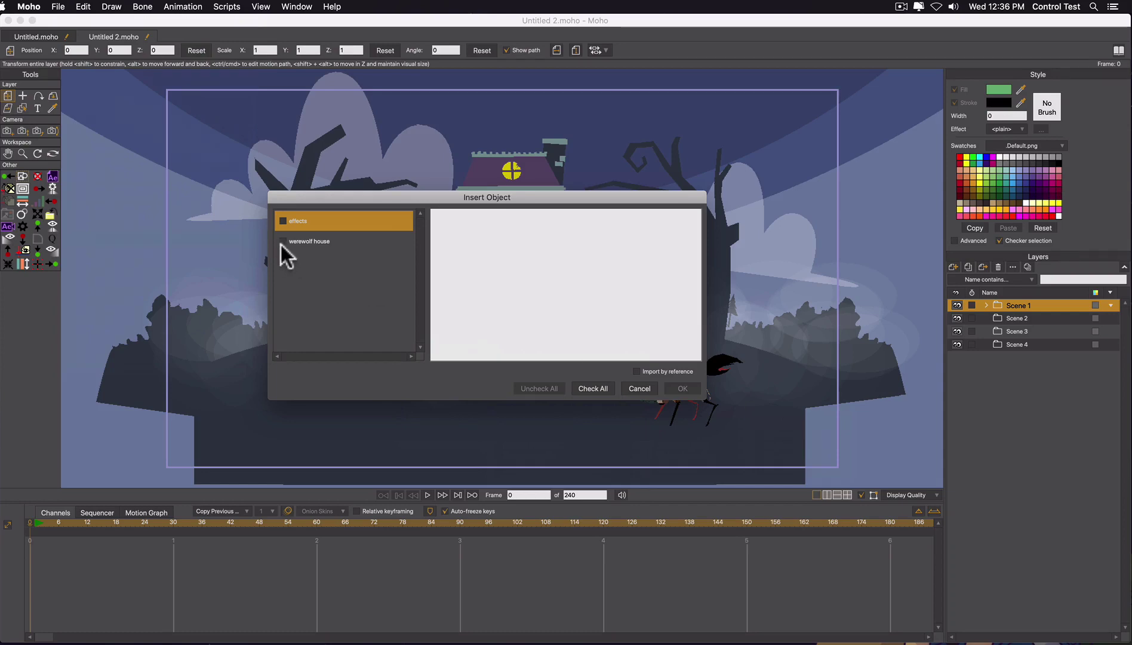
pyautogui.click(281, 240)
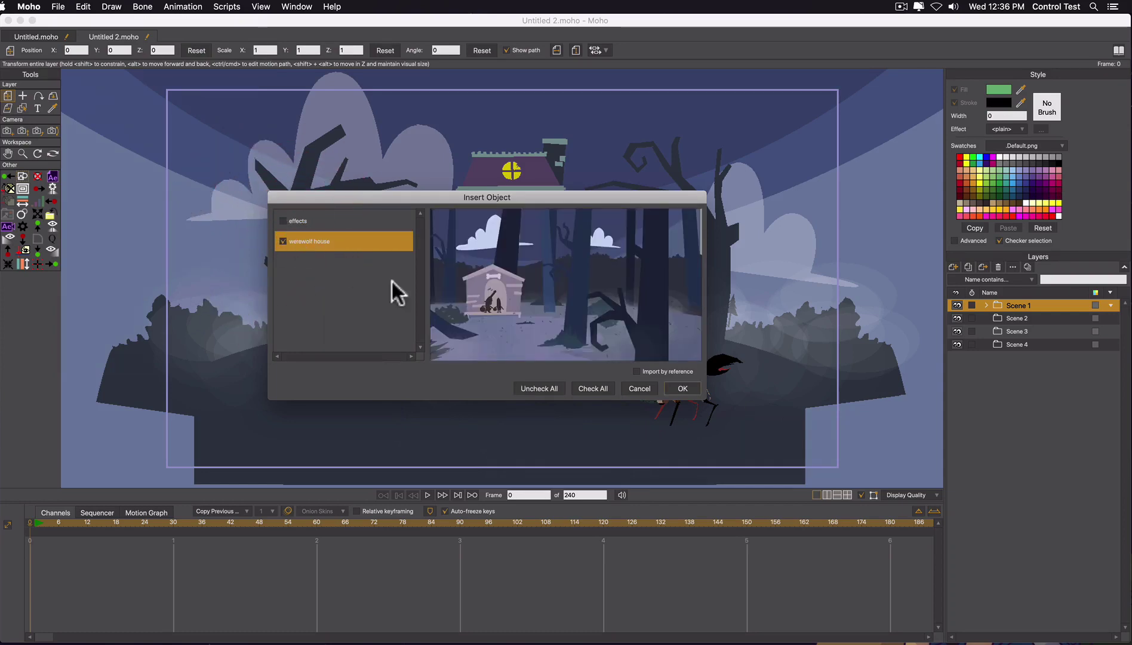
pyautogui.click(683, 388)
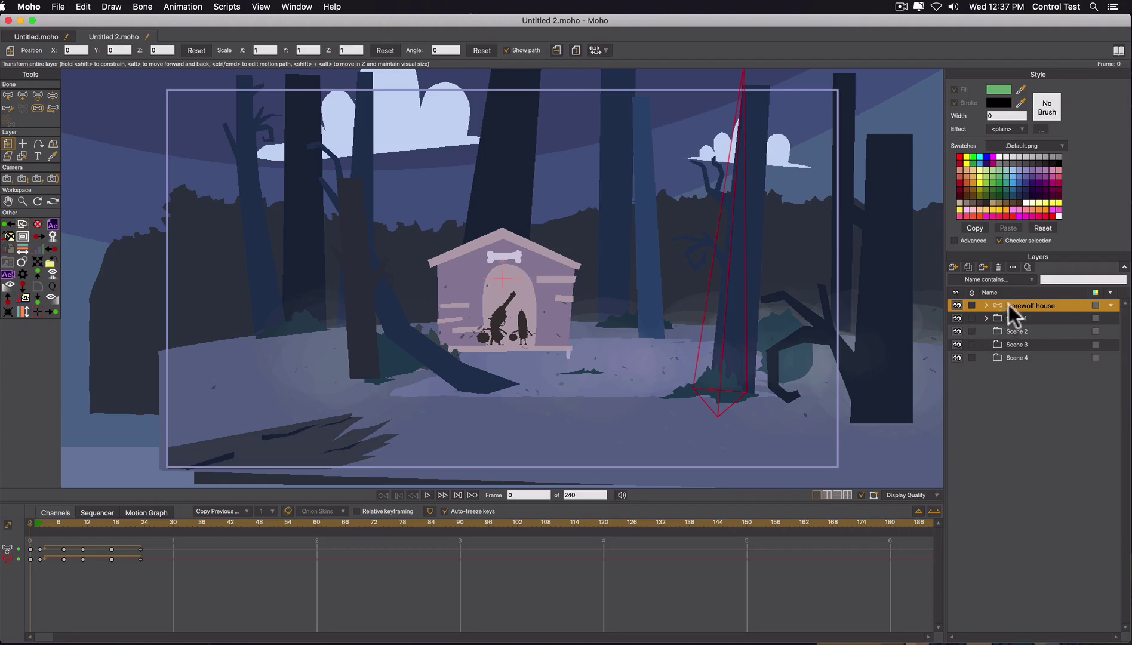
# Step: Move the werewolf house layer into Scene 2 and collapse that folder
pyautogui.moveTo(1009, 304); pyautogui.dragTo(1009, 327)
pyautogui.click(987, 317)
pyautogui.click(62, 7)
# Step: Import the Halloween 03_vampire_house scene and drag its 'all' layer into Scene 3
pyautogui.moveTo(111, 238)
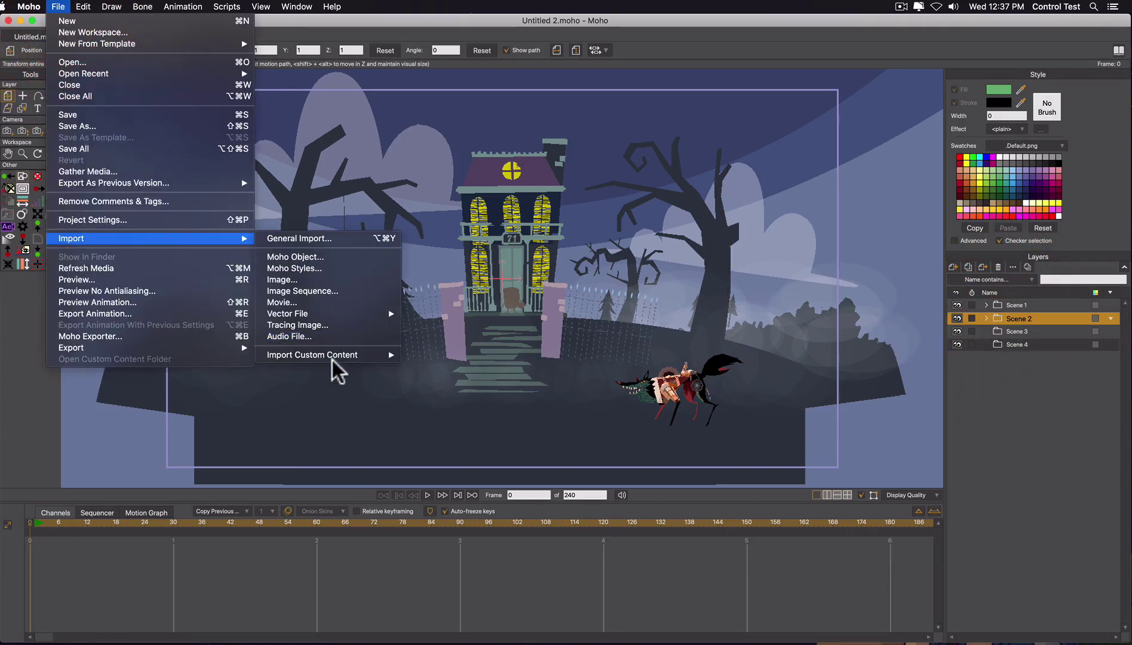
pyautogui.moveTo(338, 356)
pyautogui.moveTo(455, 369)
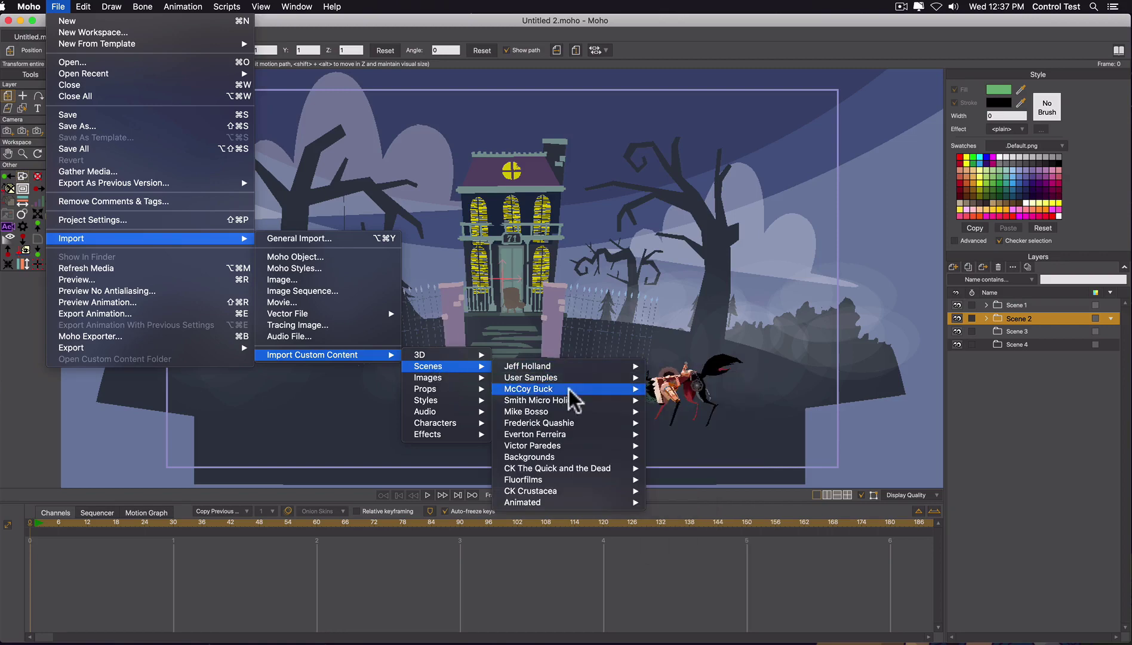
pyautogui.moveTo(565, 400)
pyautogui.moveTo(720, 424)
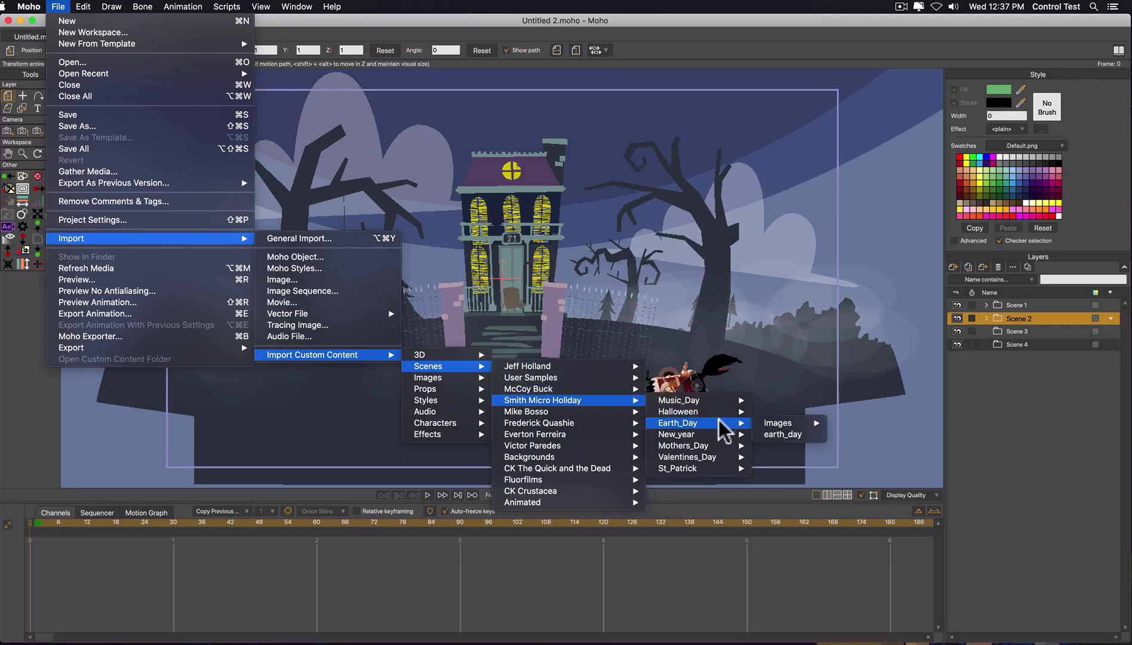
pyautogui.moveTo(724, 412)
pyautogui.click(803, 435)
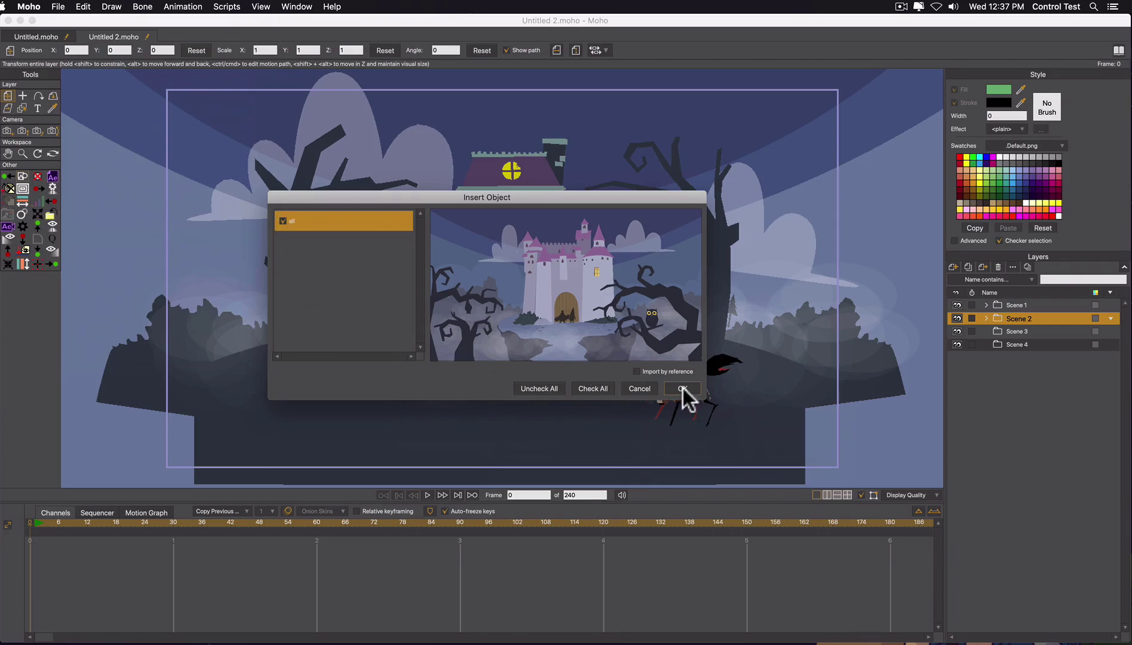
pyautogui.click(683, 388)
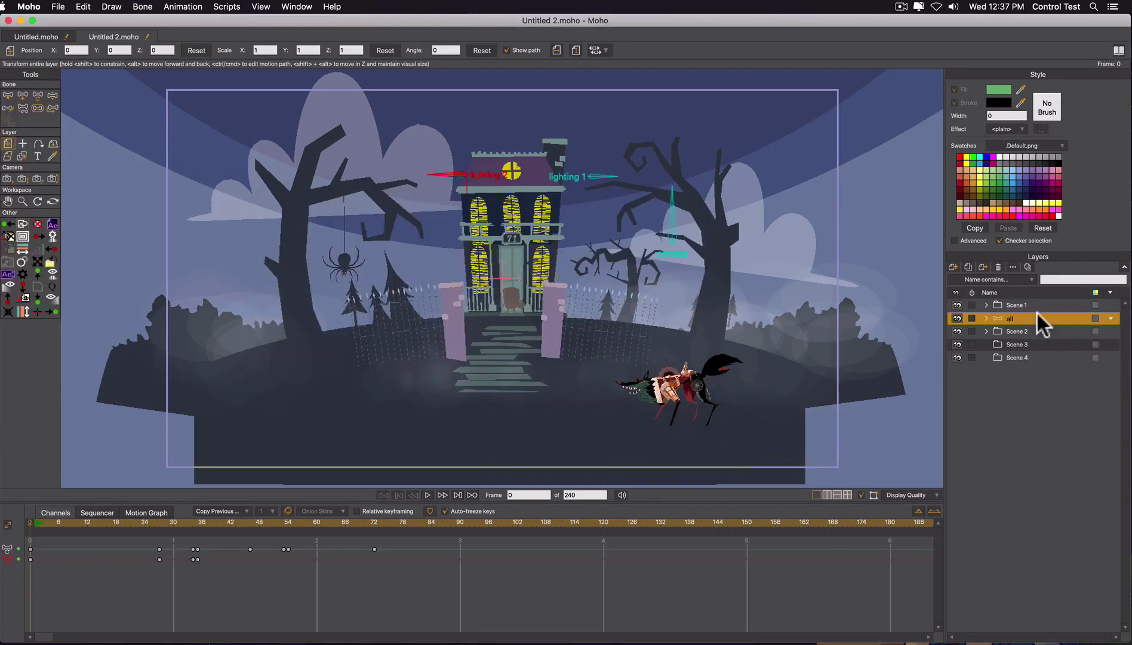
pyautogui.moveTo(1034, 316); pyautogui.dragTo(1036, 340)
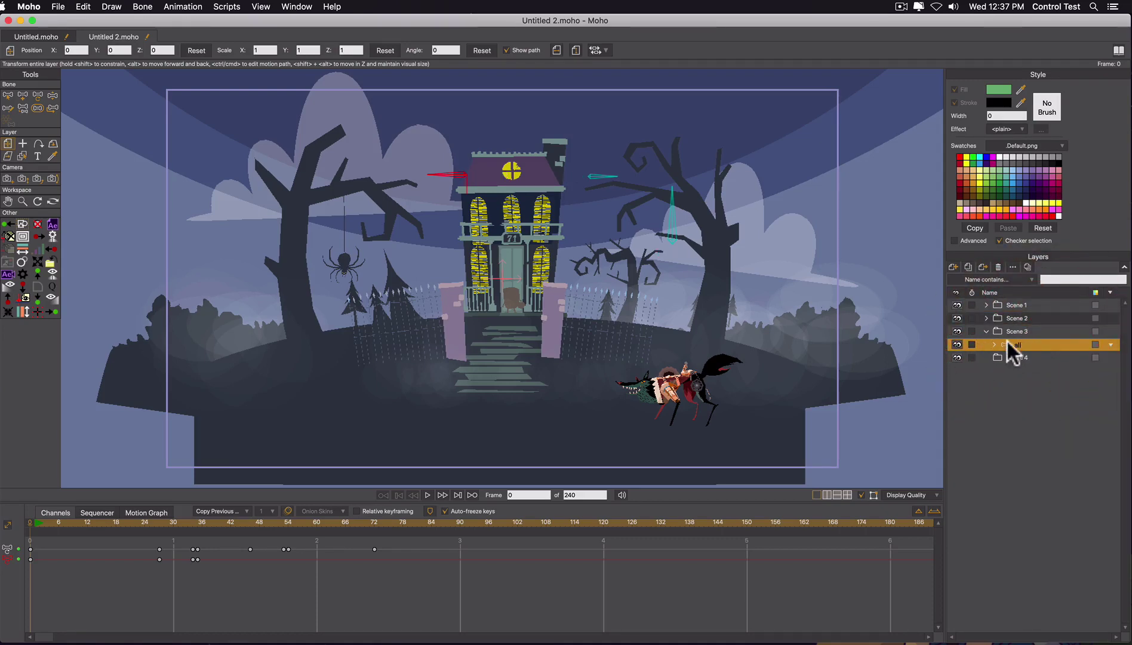
# Step: Import the Halloween 04_vampire_inside scene with all of its objects checked
pyautogui.click(66, 8)
pyautogui.moveTo(69, 238)
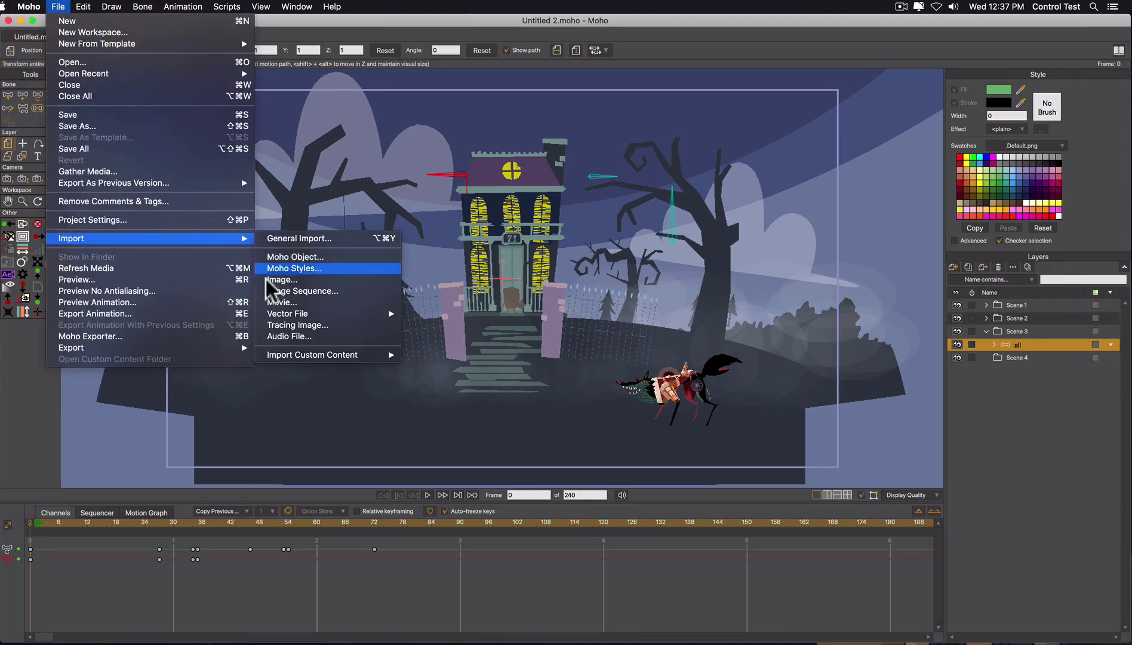
pyautogui.moveTo(317, 353)
pyautogui.moveTo(442, 366)
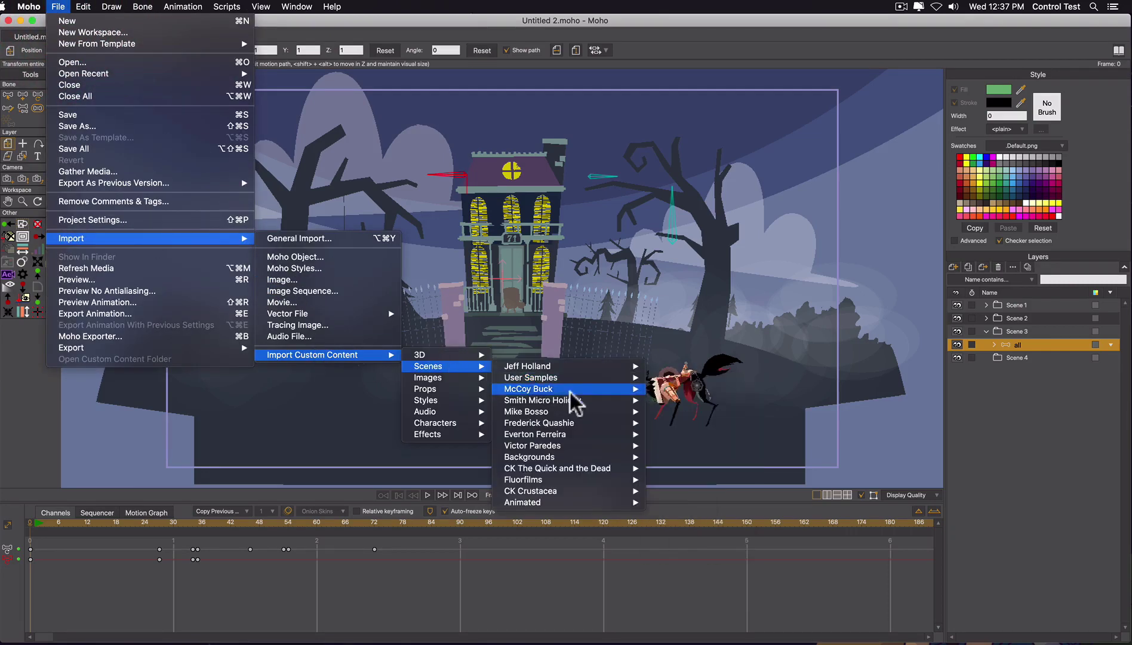
pyautogui.moveTo(632, 401)
pyautogui.moveTo(716, 411)
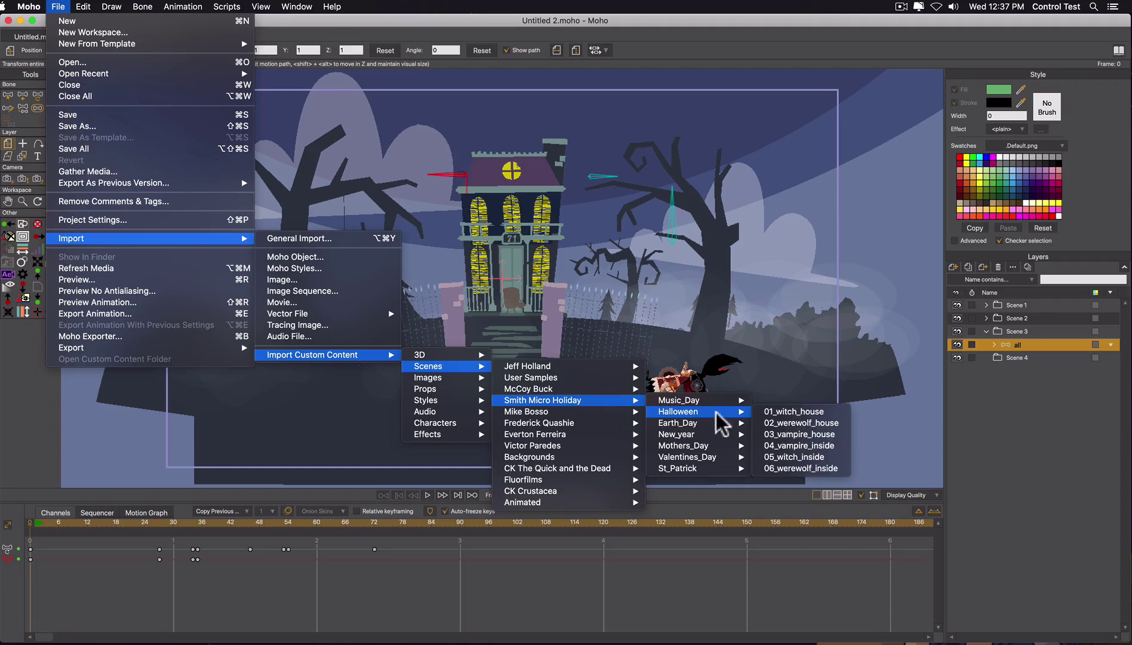
pyautogui.click(784, 445)
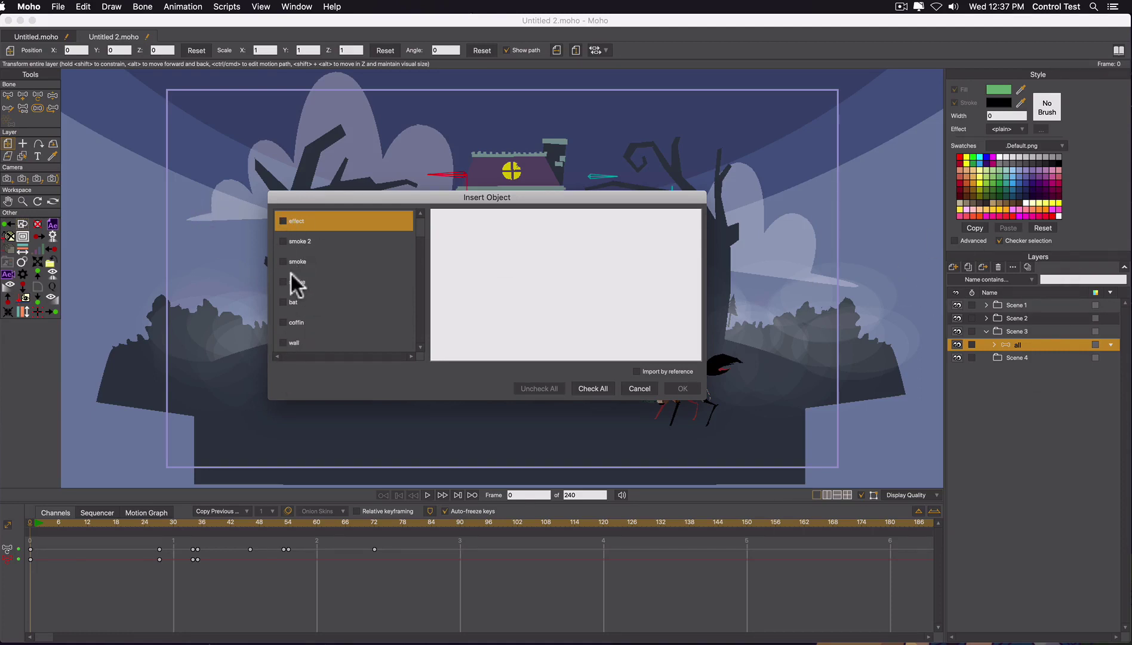
pyautogui.scroll(-1, 309, 294)
pyautogui.click(605, 387)
pyautogui.click(682, 388)
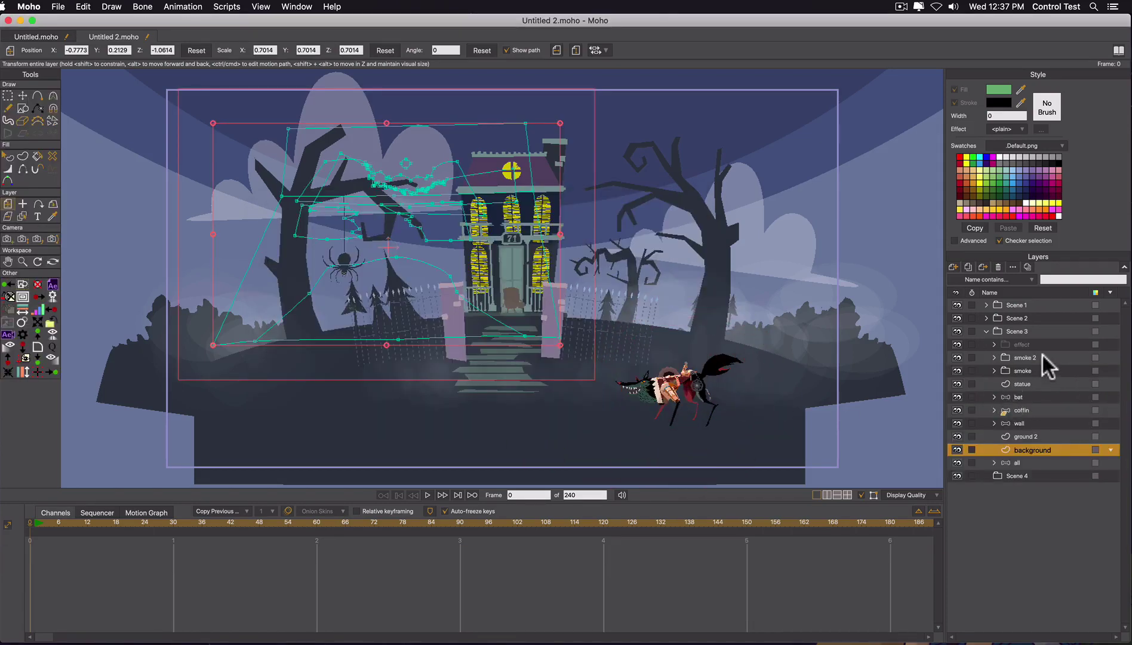
# Step: Move the vampire interior layers, effect through background, into Scene 4 and collapse it
pyautogui.keyDown('shift'); pyautogui.click(1032, 343); pyautogui.keyUp('shift')
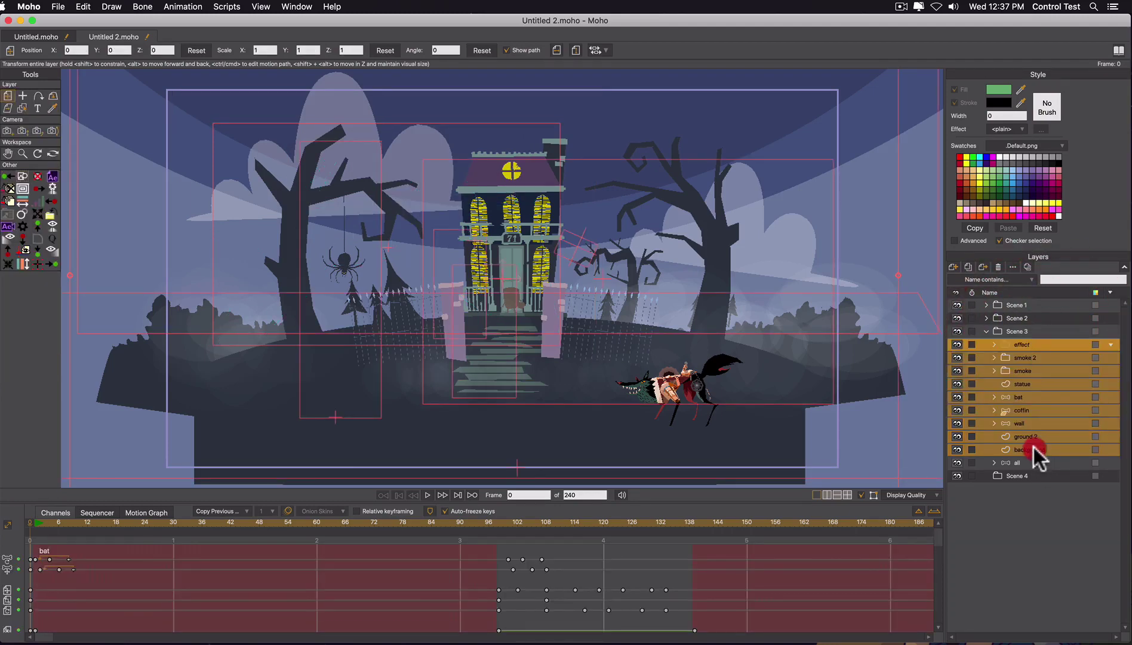
pyautogui.moveTo(1033, 447); pyautogui.dragTo(1028, 474)
pyautogui.click(985, 354)
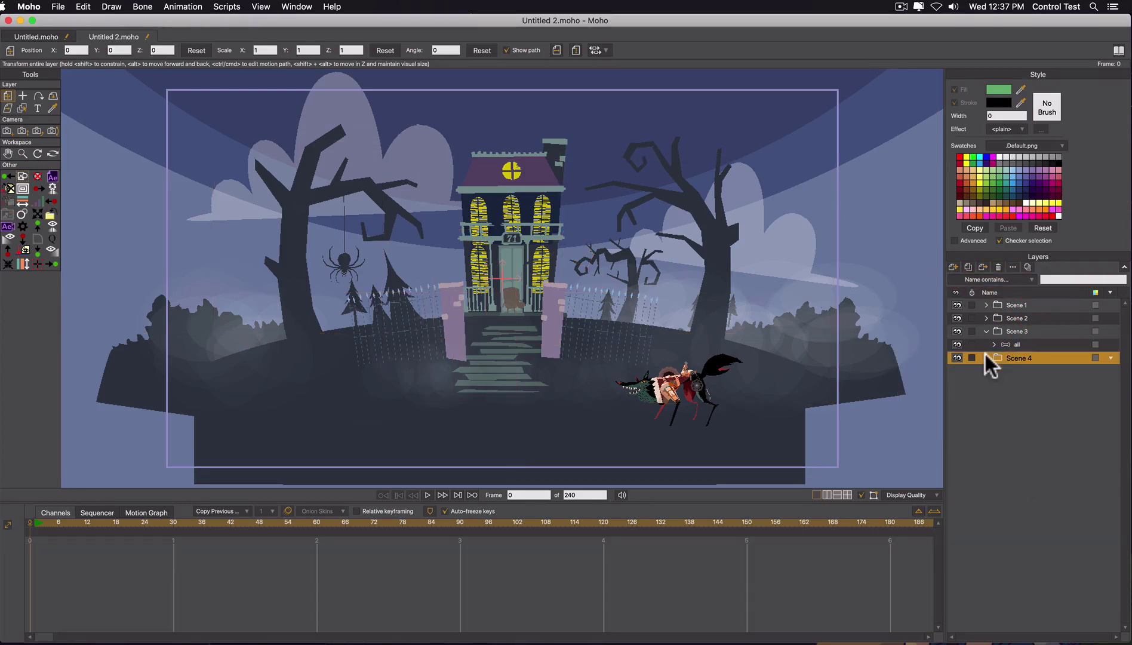
pyautogui.moveTo(1010, 337); pyautogui.dragTo(984, 329)
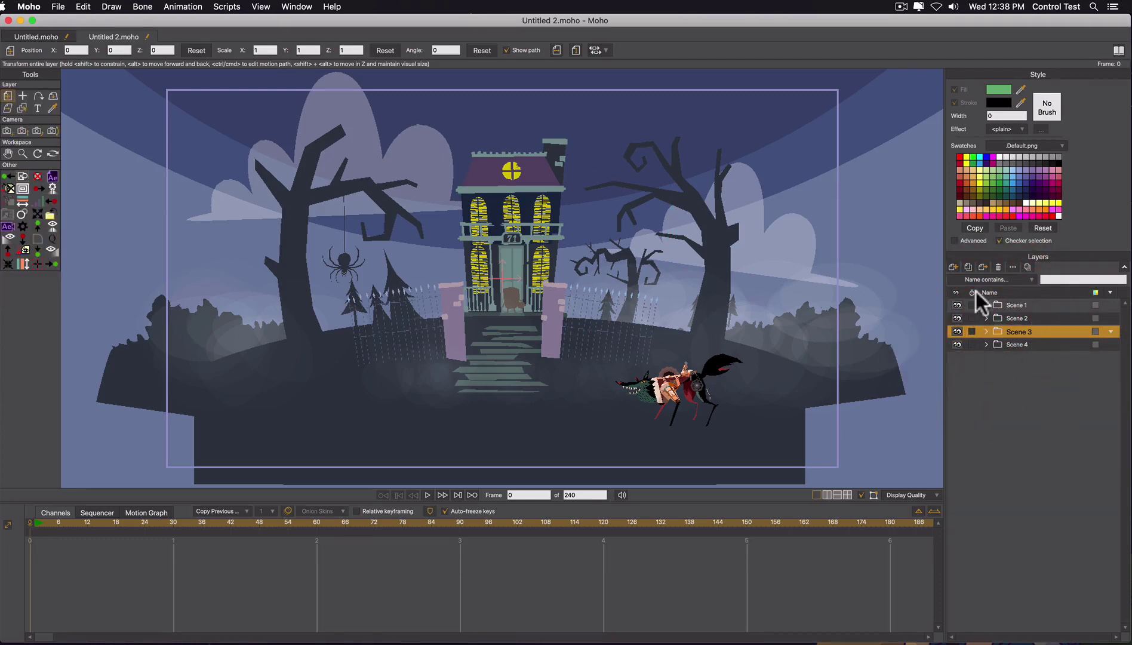
# Step: Add a switch layer and rename it 'Scene switcher' in Layer Settings
pyautogui.click(36, 522)
pyautogui.click(20, 523)
pyautogui.click(957, 263)
pyautogui.click(960, 331)
pyautogui.doubleClick(1020, 330)
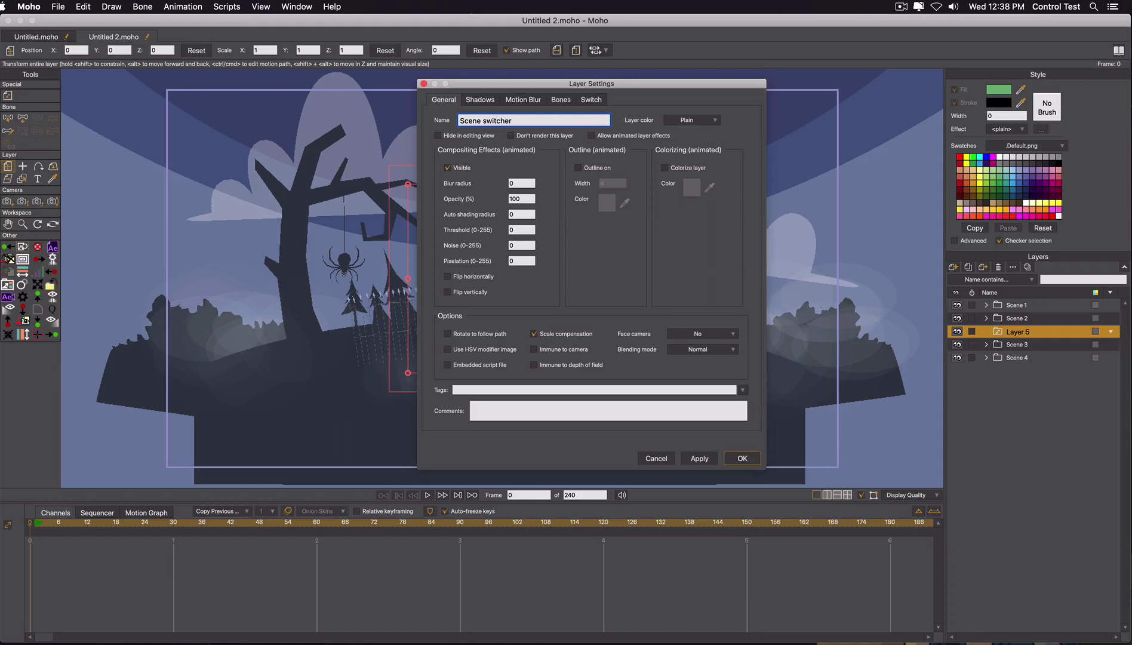
pyautogui.press('Return')
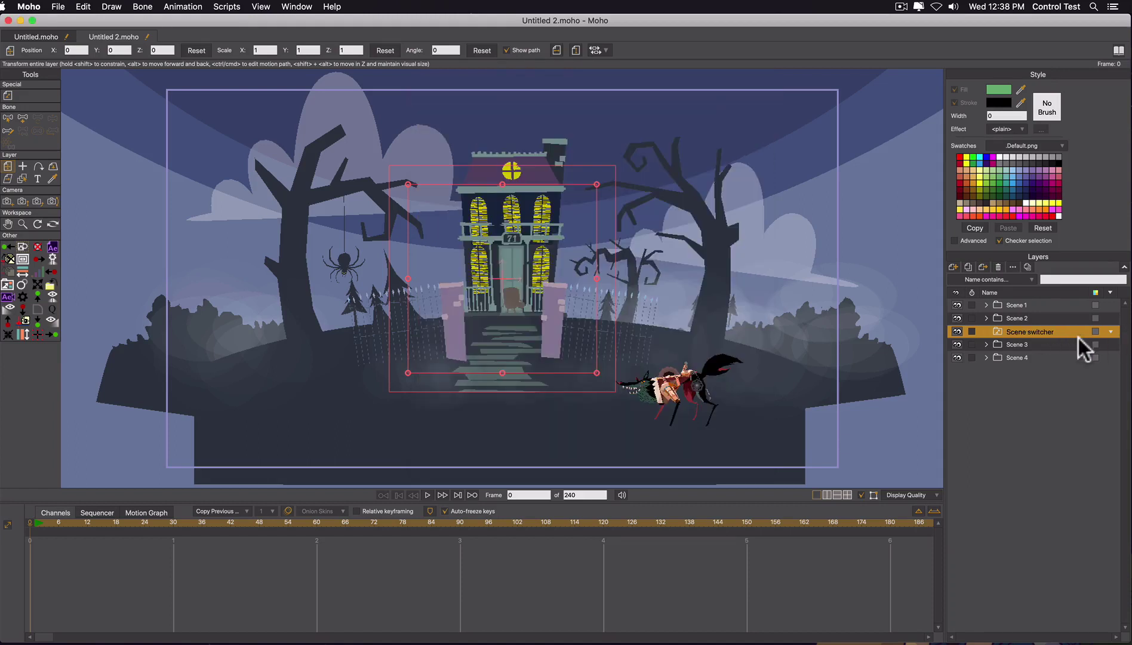
# Step: Move Scene switcher to the top of the layer stack and nest Scene 1–4 inside it
pyautogui.moveTo(1075, 335); pyautogui.dragTo(1042, 298)
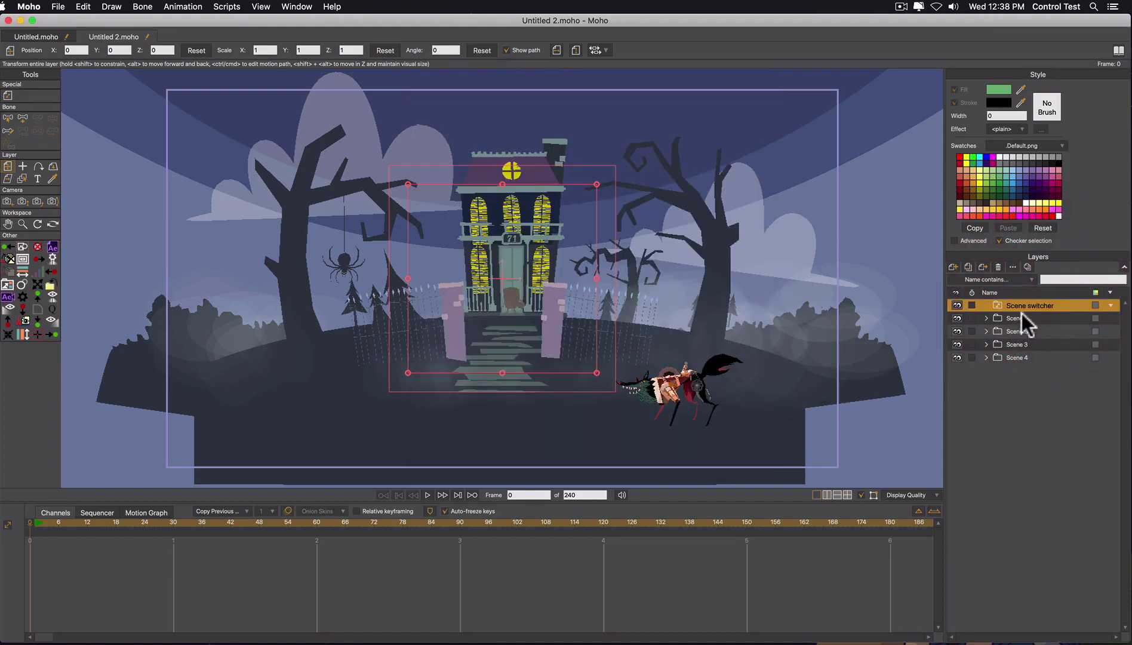
pyautogui.click(1022, 312)
pyautogui.keyDown('shift'); pyautogui.click(1029, 353); pyautogui.keyUp('shift')
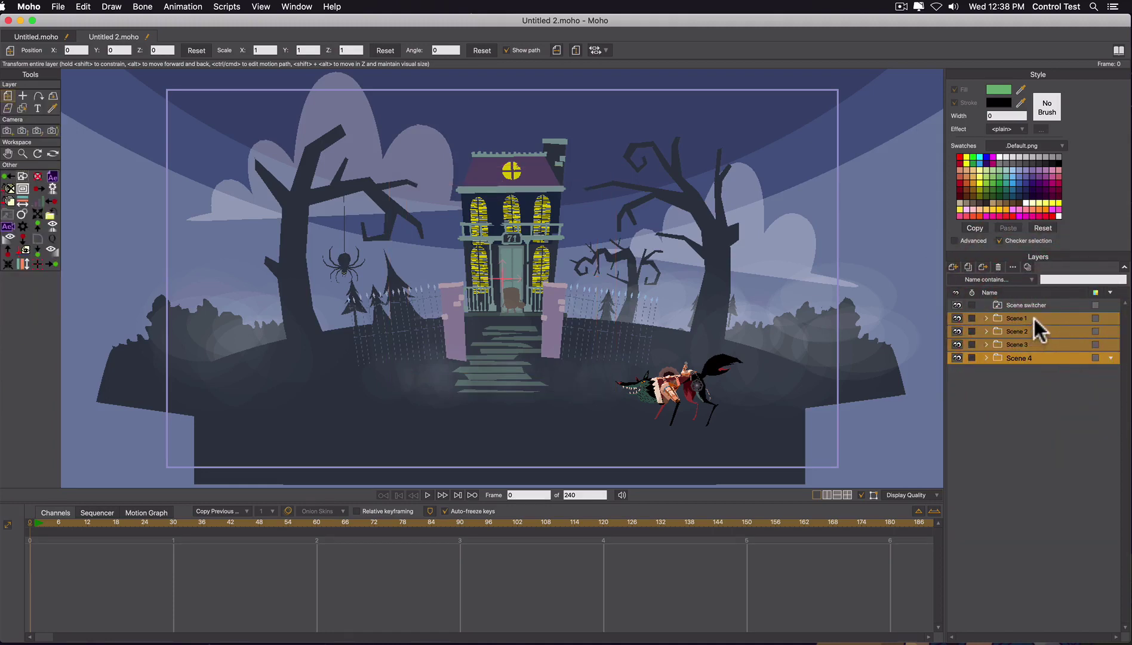
pyautogui.click(1031, 305)
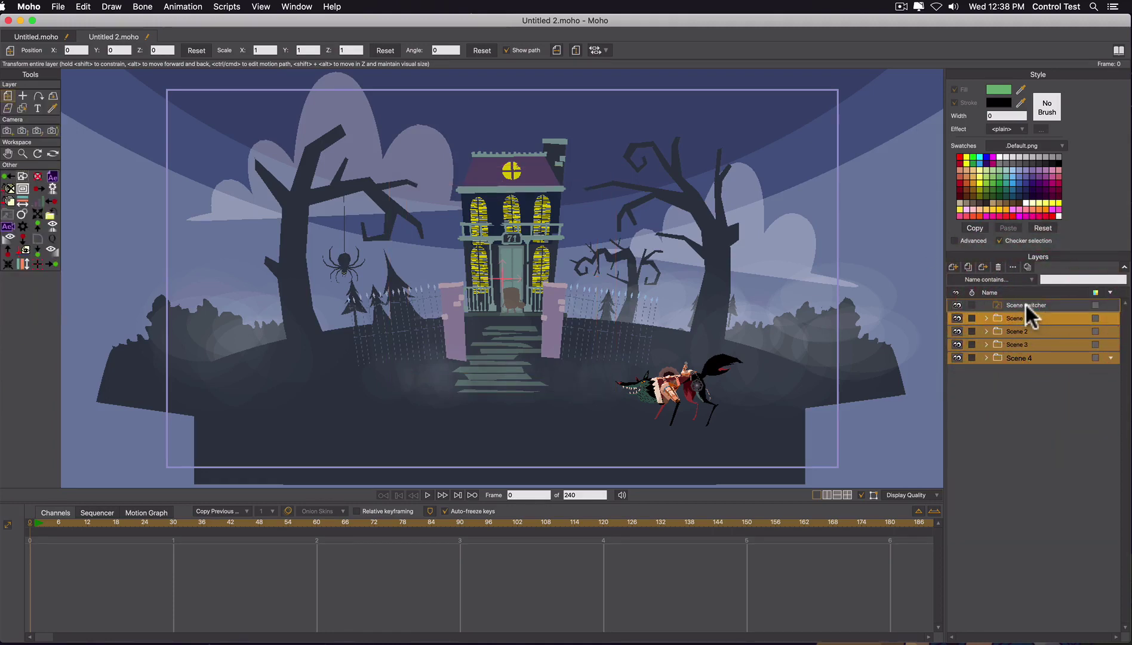
pyautogui.moveTo(1022, 317); pyautogui.dragTo(1023, 305)
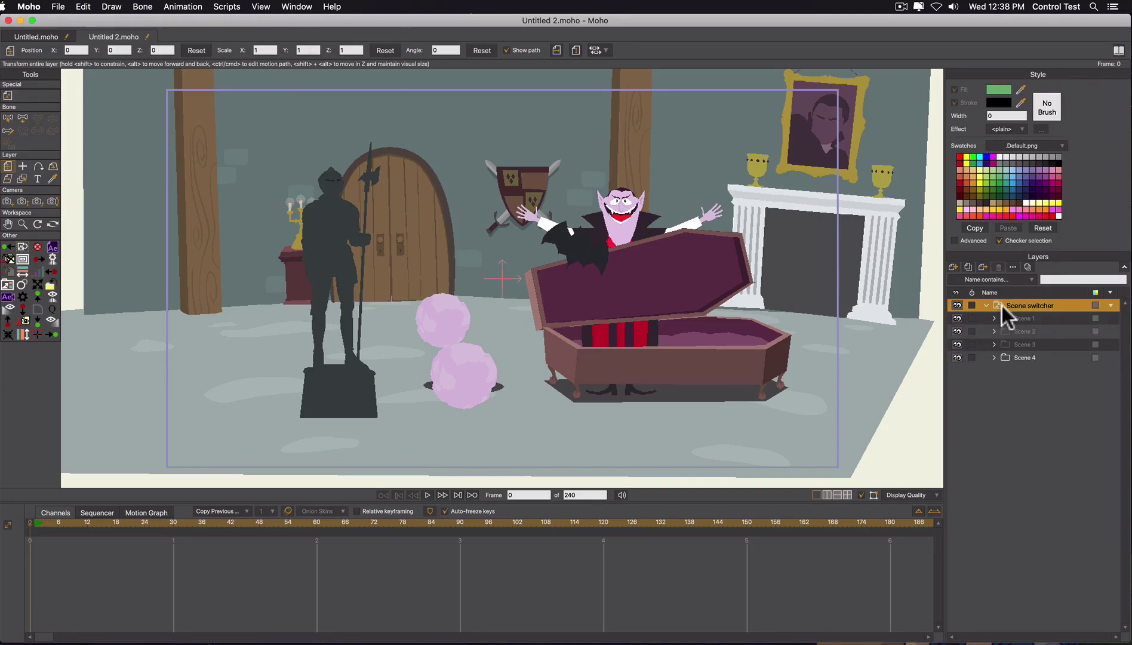
pyautogui.click(261, 6)
# Step: Open the Scene switcher panel and flip through the scenes, ending on Scene 3
pyautogui.click(296, 6)
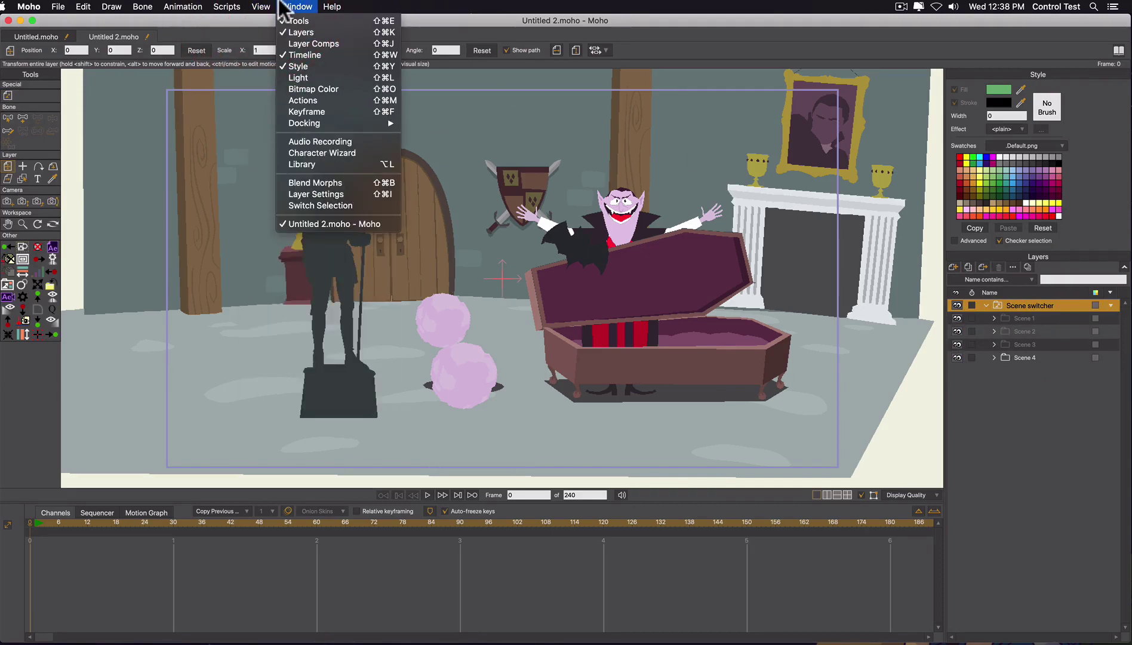
pyautogui.click(316, 206)
pyautogui.click(652, 249)
pyautogui.click(713, 252)
pyautogui.click(764, 250)
pyautogui.click(709, 251)
pyautogui.click(654, 250)
# Step: Scrub to frame 62 and through frames 90–110 while previewing Scenes 2, 4 and 3
pyautogui.moveTo(101, 522); pyautogui.dragTo(460, 524)
pyautogui.click(710, 250)
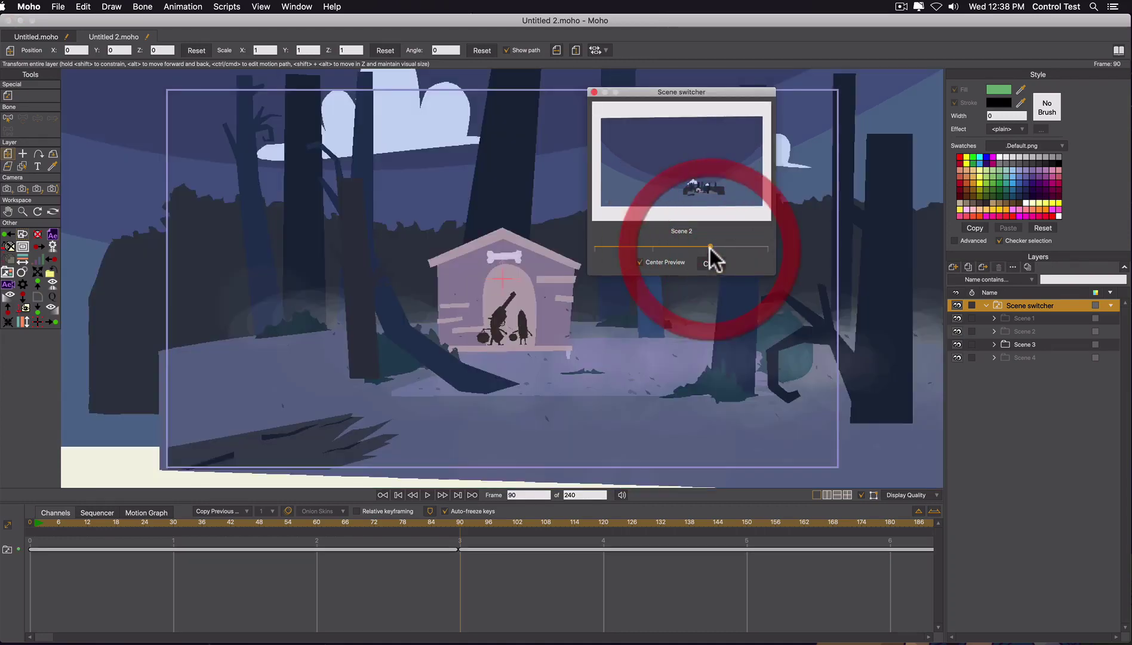
pyautogui.click(765, 249)
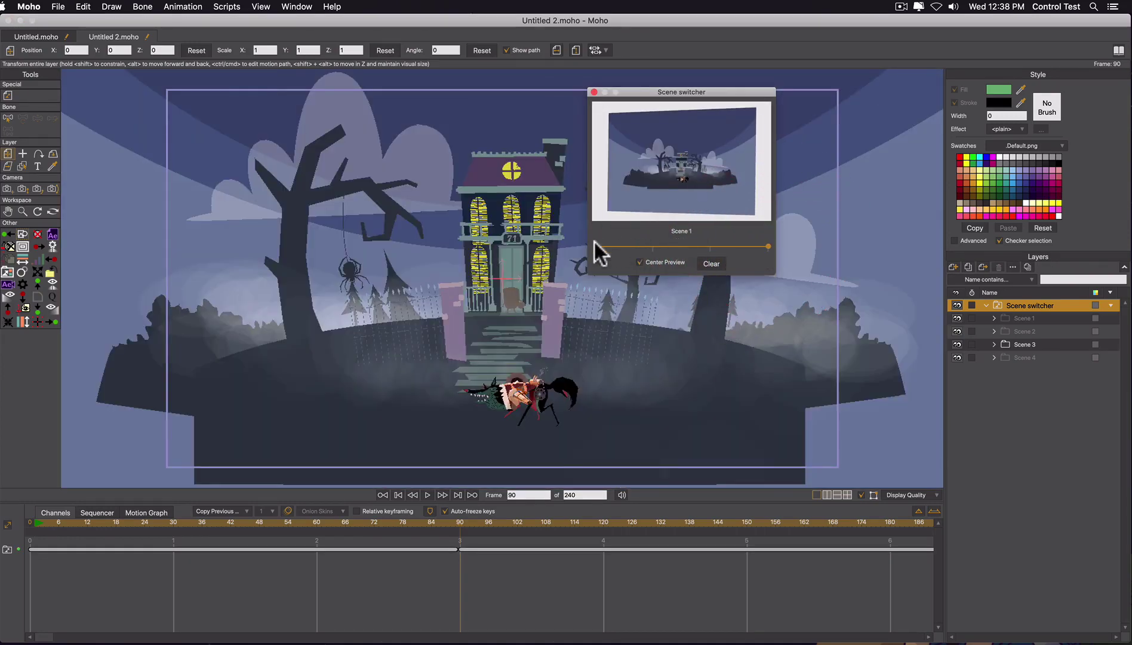
pyautogui.click(593, 247)
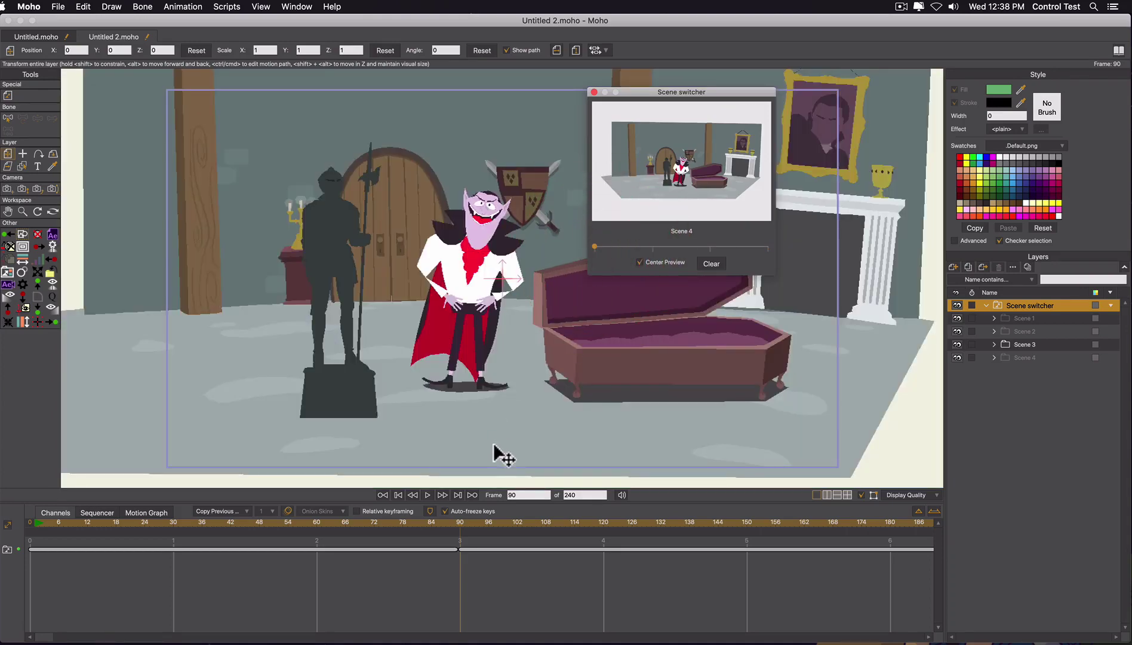
pyautogui.moveTo(453, 520); pyautogui.dragTo(748, 531)
pyautogui.click(653, 246)
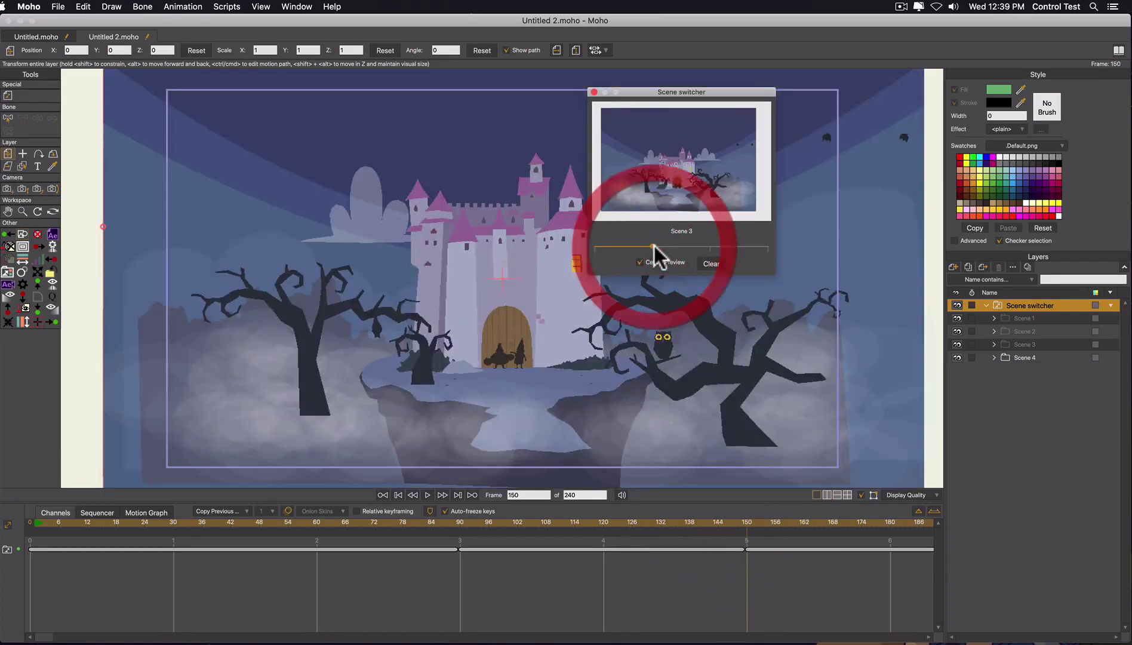
# Step: Play the animation from the start, stop at frame 63, then clear and close the switcher
pyautogui.click(81, 519)
pyautogui.press('space')
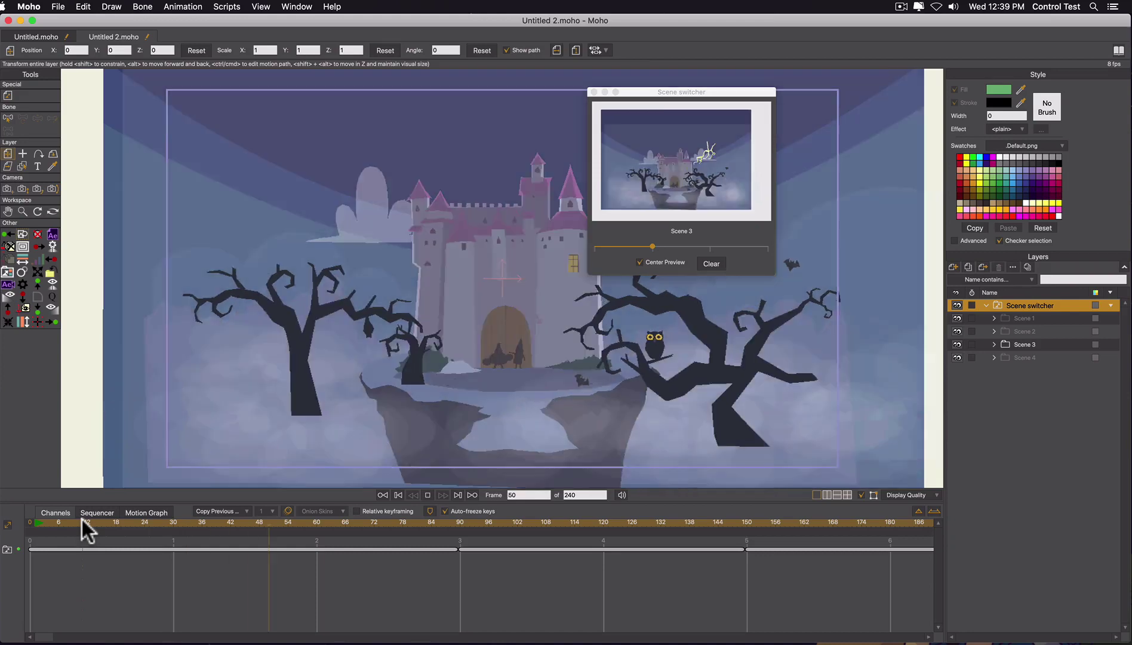
pyautogui.press('space')
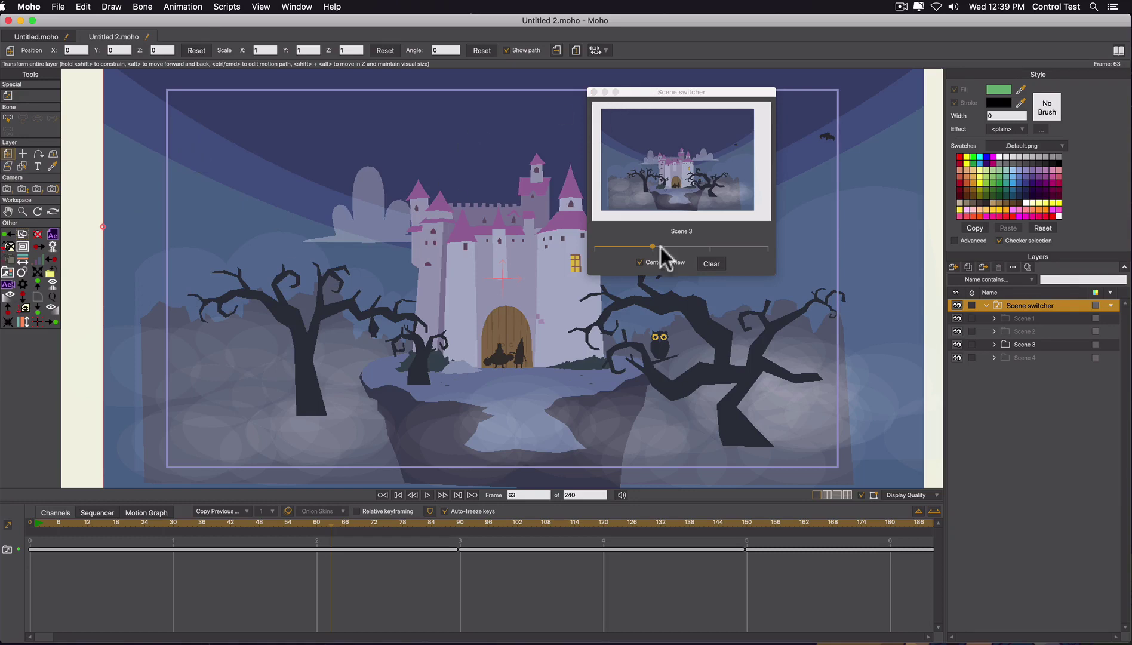
pyautogui.click(710, 263)
pyautogui.click(592, 92)
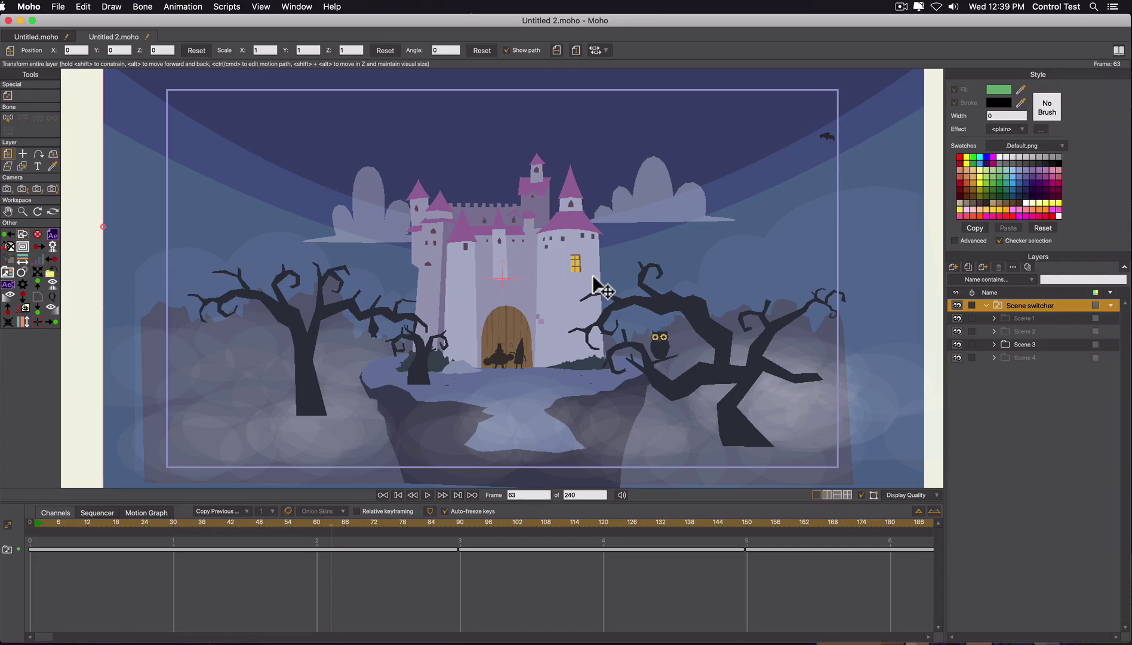
# Step: Return to frame 0 and select the Scene 1 to Scene 4 folders
pyautogui.click(38, 522)
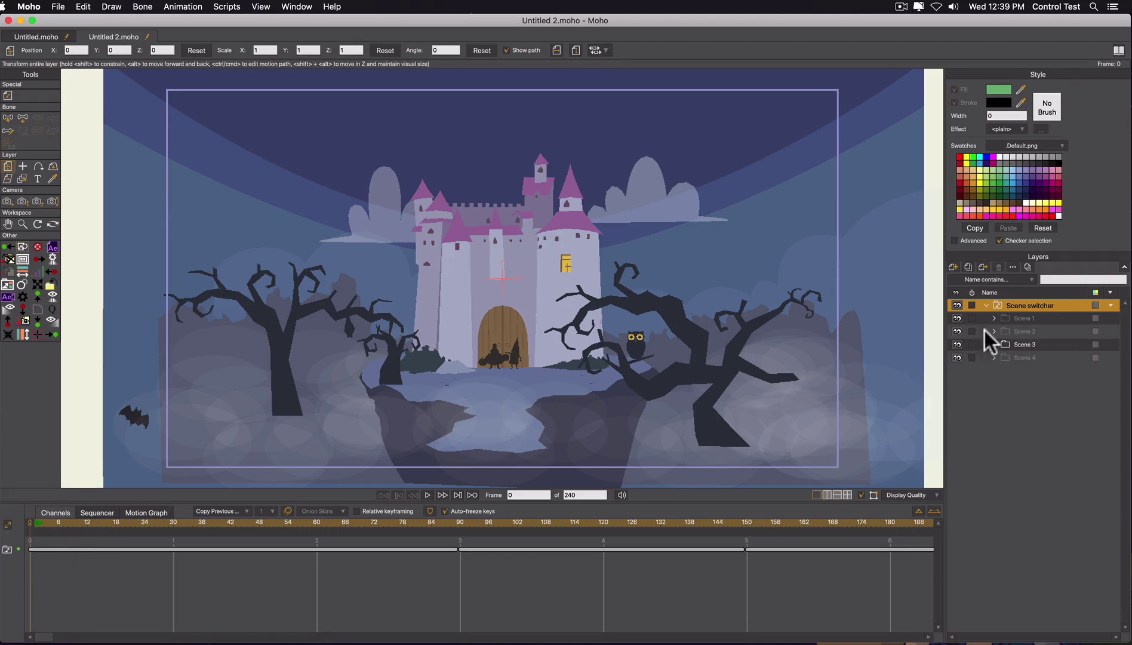
pyautogui.click(1022, 318)
pyautogui.keyDown('shift'); pyautogui.click(1028, 349); pyautogui.keyUp('shift')
pyautogui.keyDown('shift'); pyautogui.click(1027, 355); pyautogui.keyUp('shift')
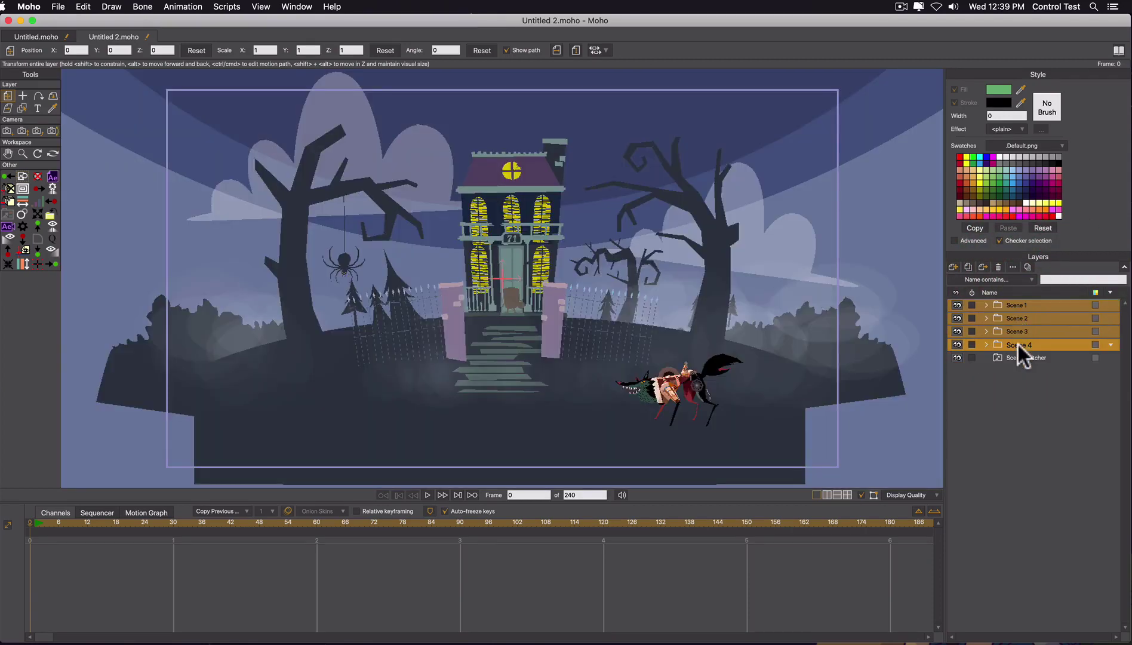
# Step: Delete the Scene switcher layer, leaving the four scene folders standalone
pyautogui.click(1018, 353)
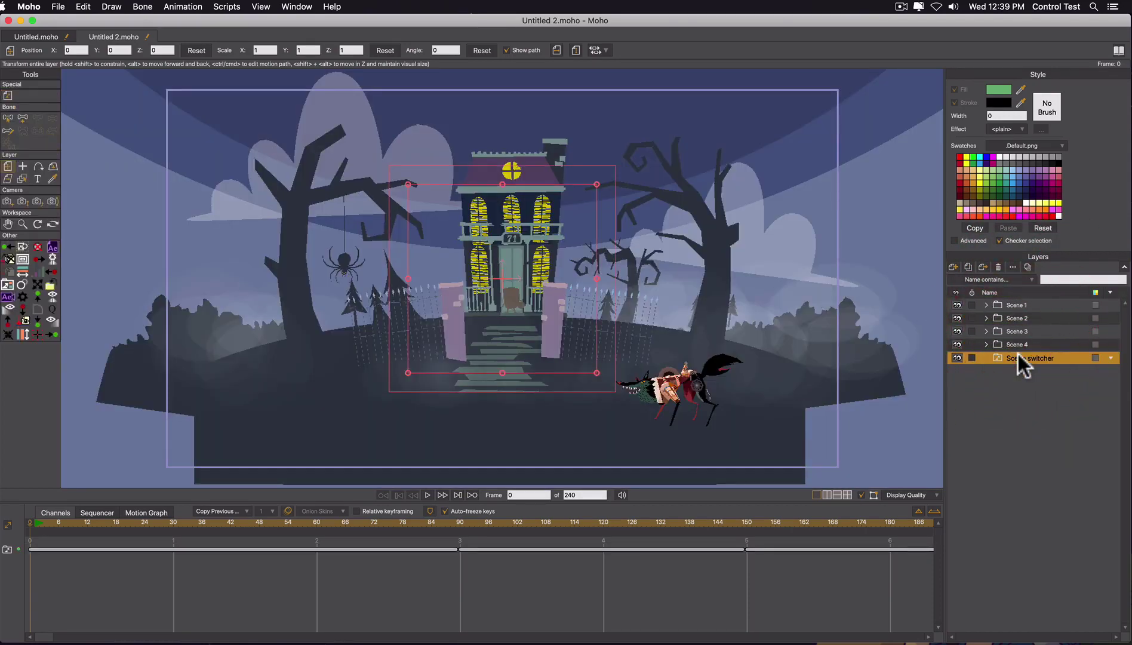
pyautogui.click(296, 6)
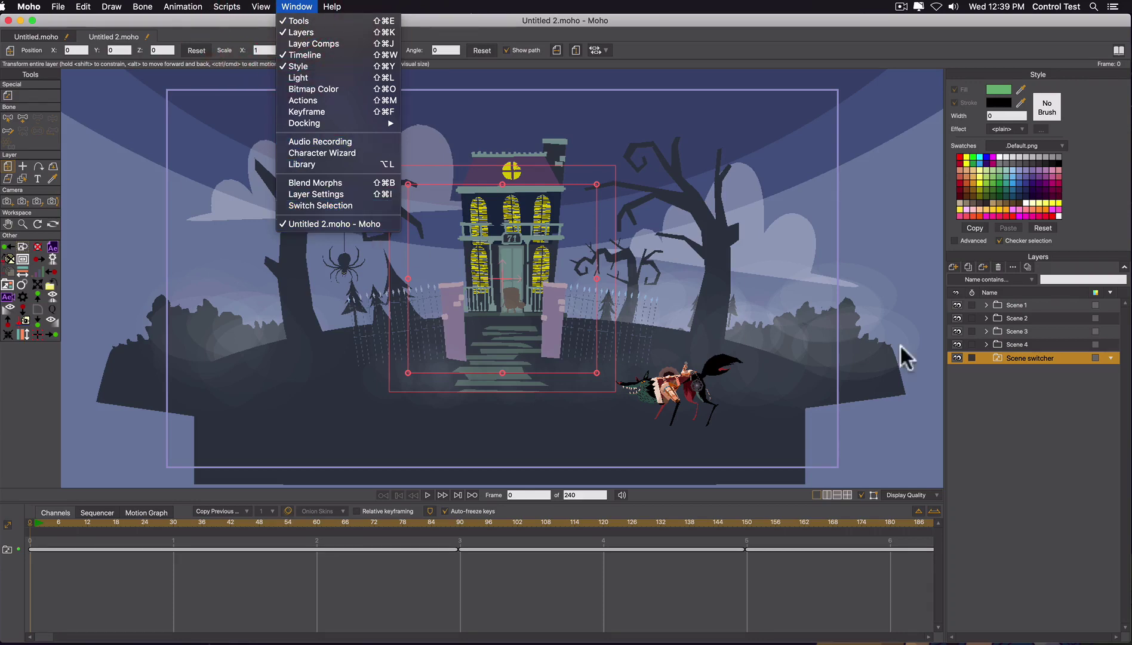
pyautogui.click(1039, 361)
pyautogui.click(997, 267)
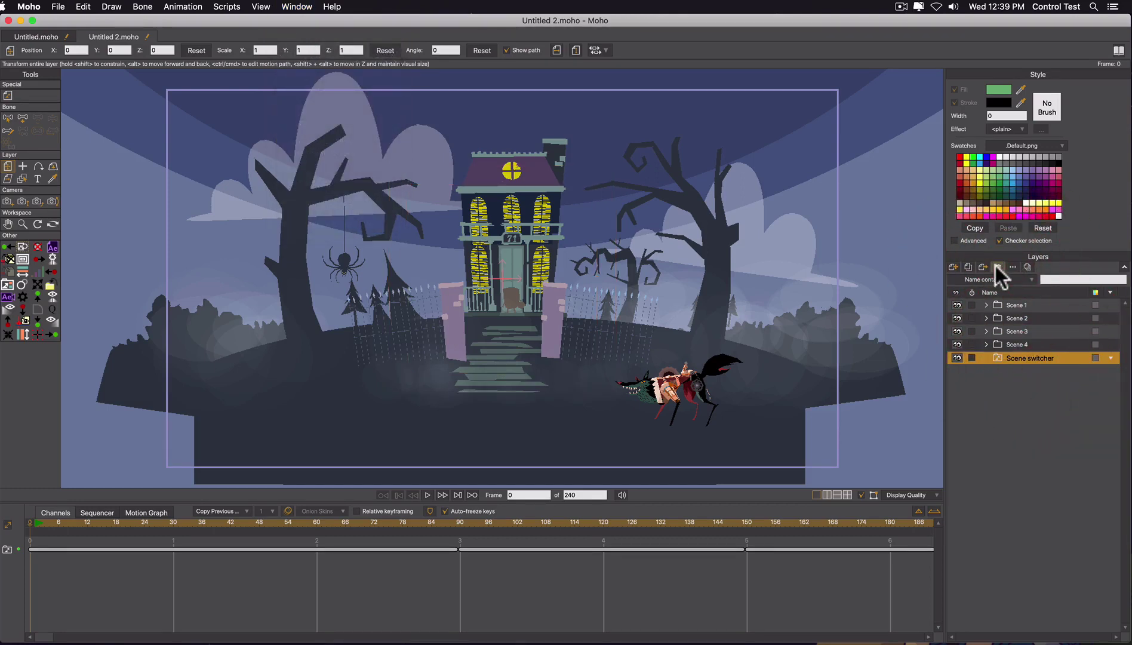
# Step: Add a new bone layer and rename it 'scene selector' in Layer Settings
pyautogui.click(952, 267)
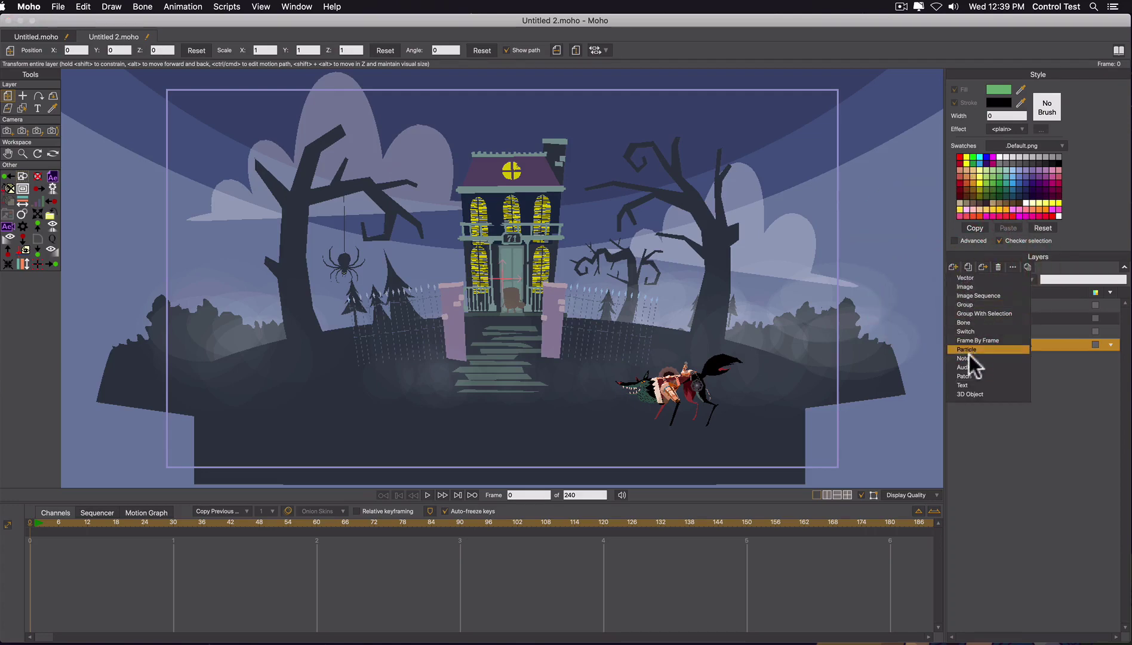
pyautogui.click(974, 322)
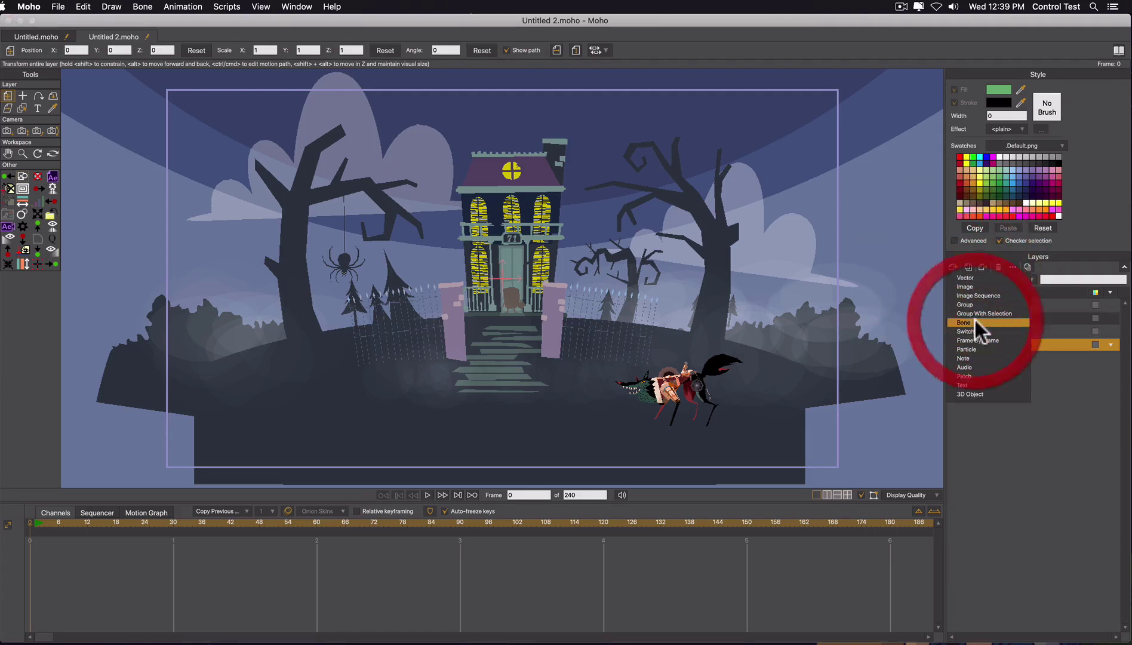
pyautogui.doubleClick(1028, 343)
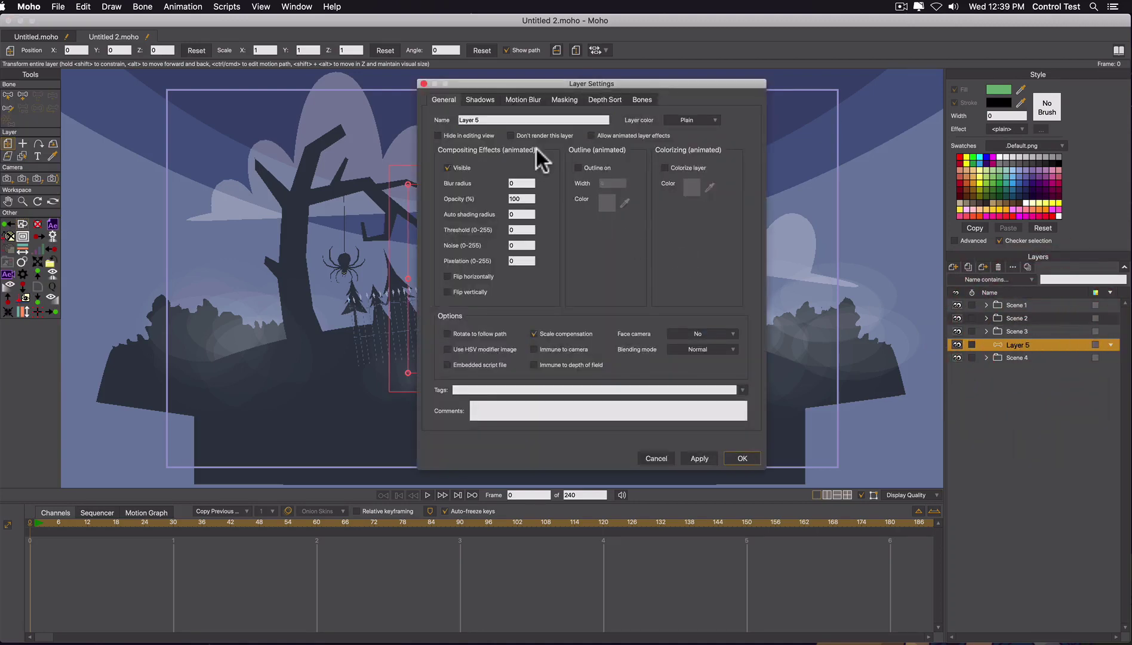
pyautogui.moveTo(495, 117); pyautogui.dragTo(433, 111)
pyautogui.write('sw')
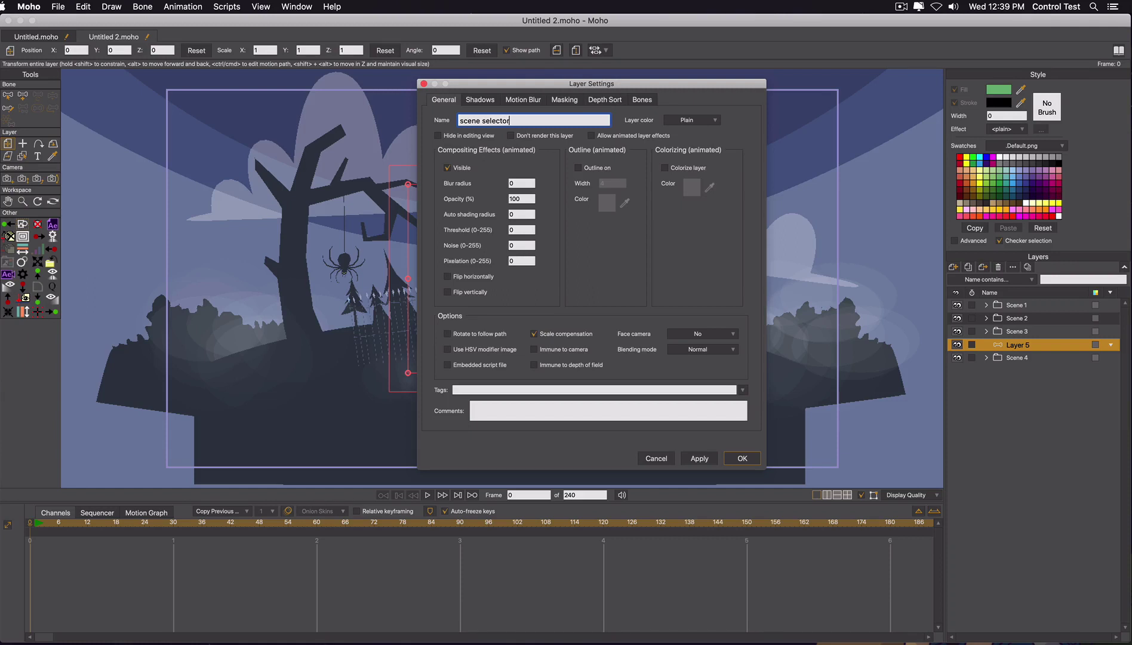
pyautogui.click(694, 461)
pyautogui.click(739, 460)
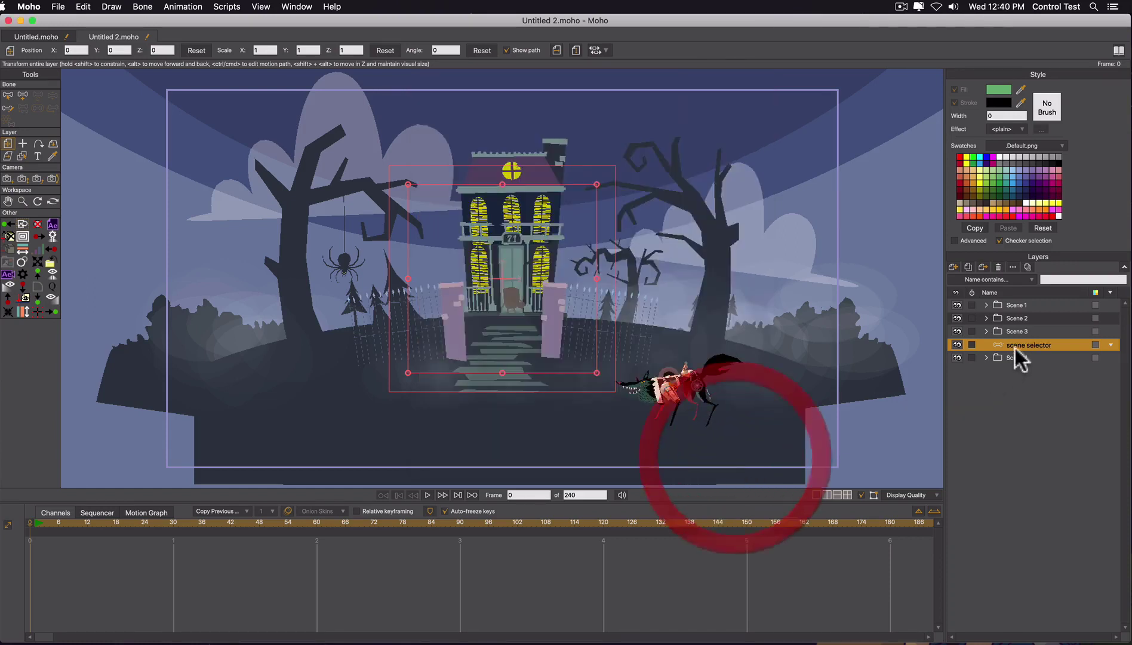
pyautogui.doubleClick(1018, 346)
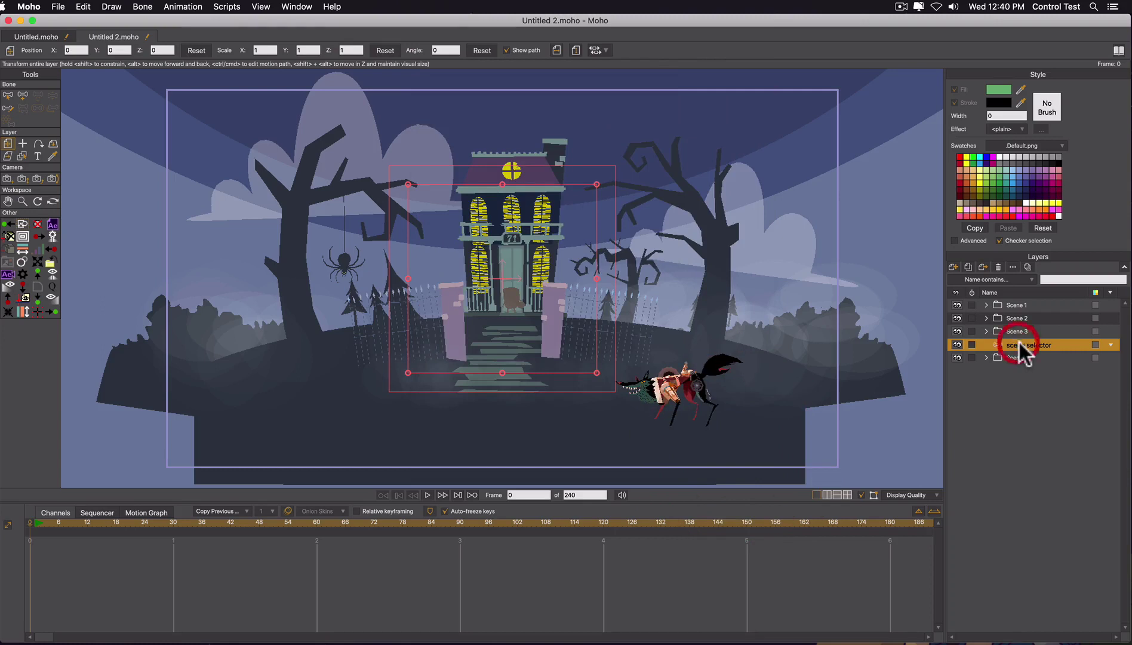
# Step: Move scene selector to the top of the stack and nest Scene 1–4 inside it
pyautogui.click(987, 345)
pyautogui.moveTo(991, 325); pyautogui.dragTo(1003, 303)
pyautogui.click(1000, 319)
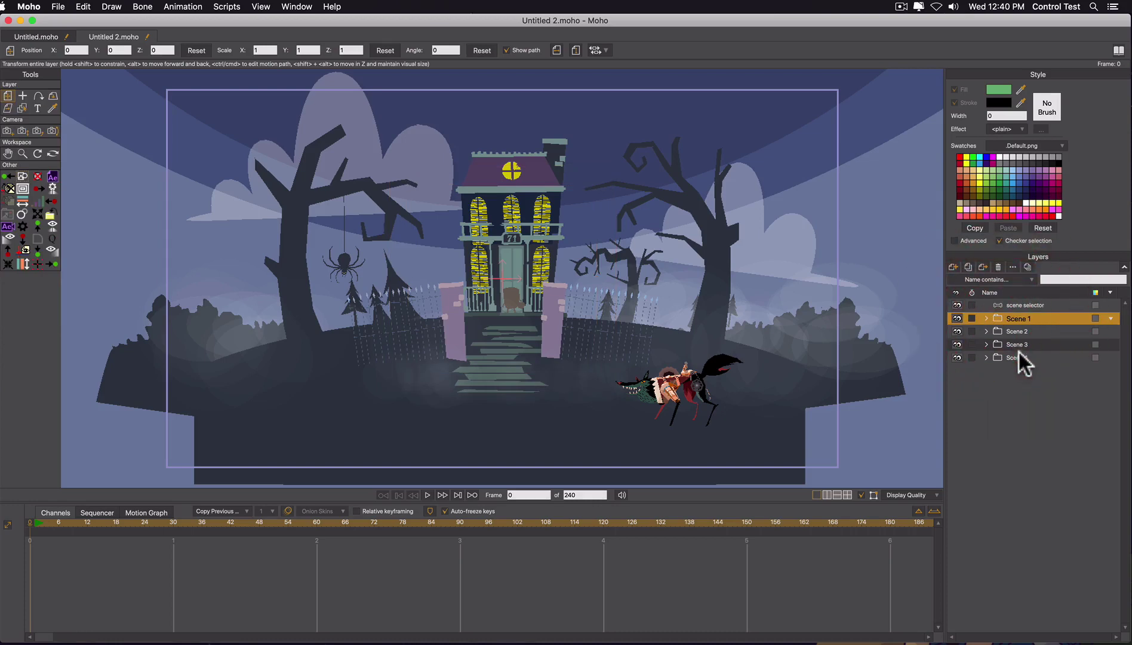
pyautogui.keyDown('shift'); pyautogui.click(1016, 357); pyautogui.keyUp('shift')
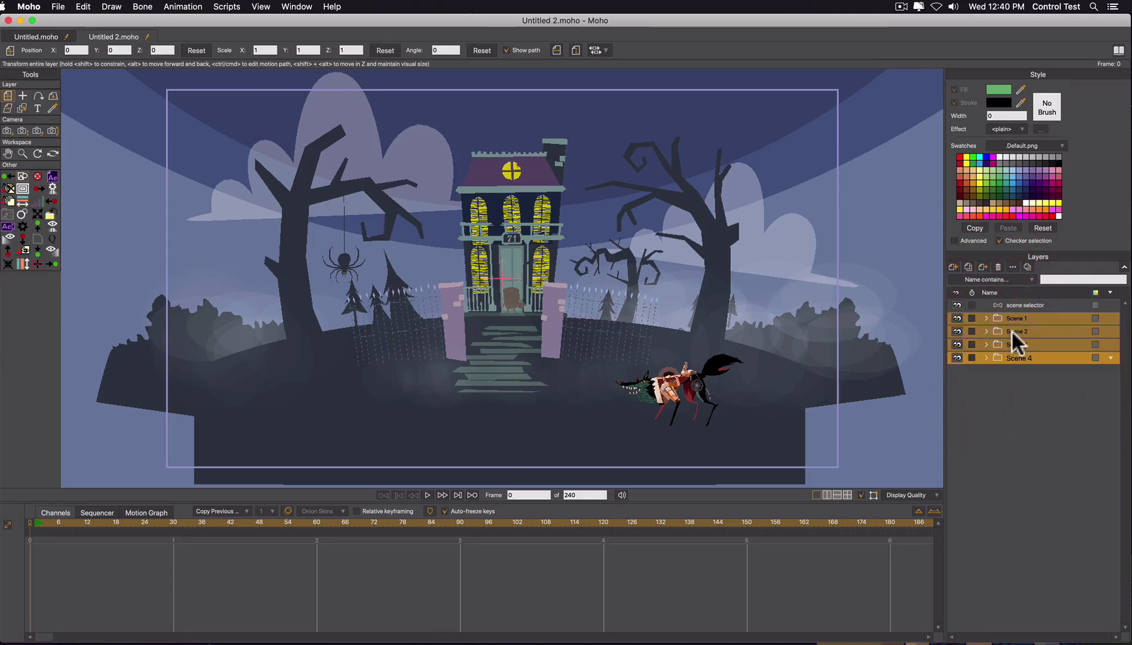
pyautogui.moveTo(1015, 315); pyautogui.dragTo(1014, 305)
pyautogui.click(1021, 305)
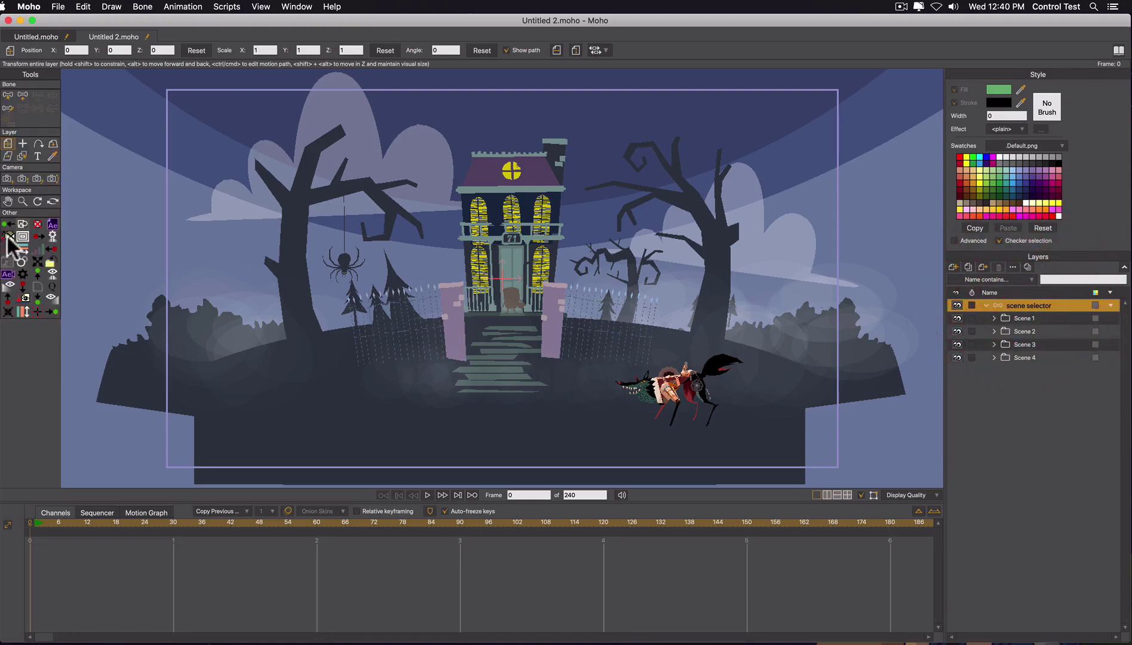
# Step: Draw an upright bone left of the scene and reduce its strength to 0
pyautogui.press('a')
pyautogui.moveTo(239, 294); pyautogui.dragTo(392, 180)
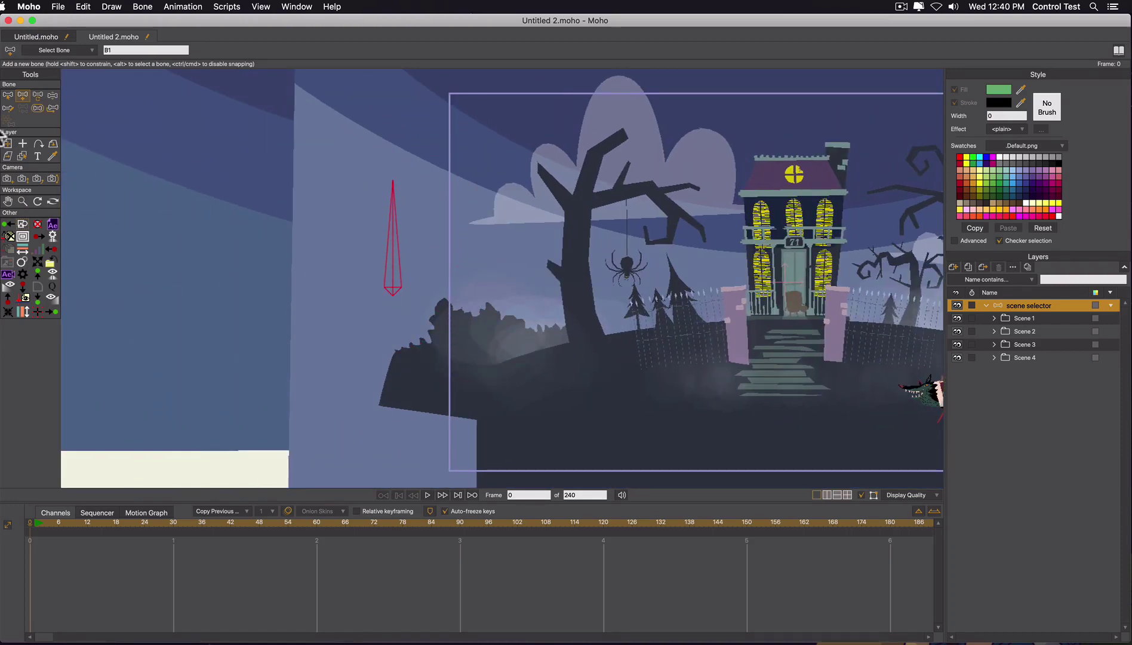
pyautogui.click(37, 108)
pyautogui.moveTo(404, 275); pyautogui.dragTo(295, 288)
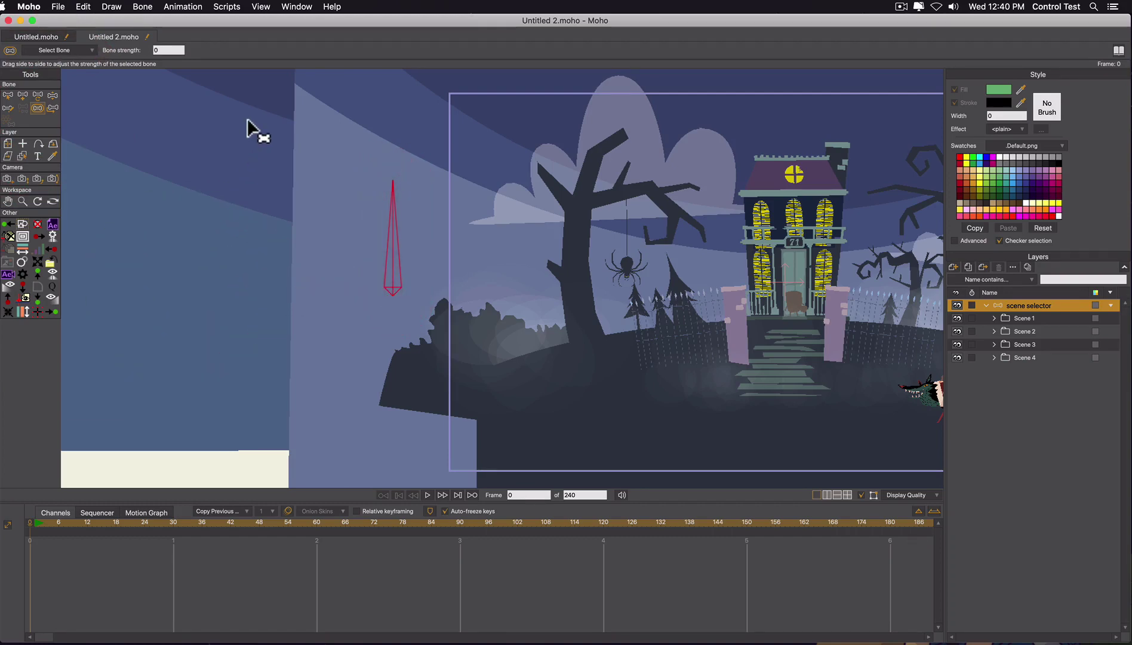
# Step: Name the bone 'scene selector', colour it yellow and show its label on canvas
pyautogui.press('b')
pyautogui.click(136, 43)
pyautogui.write('scene s')
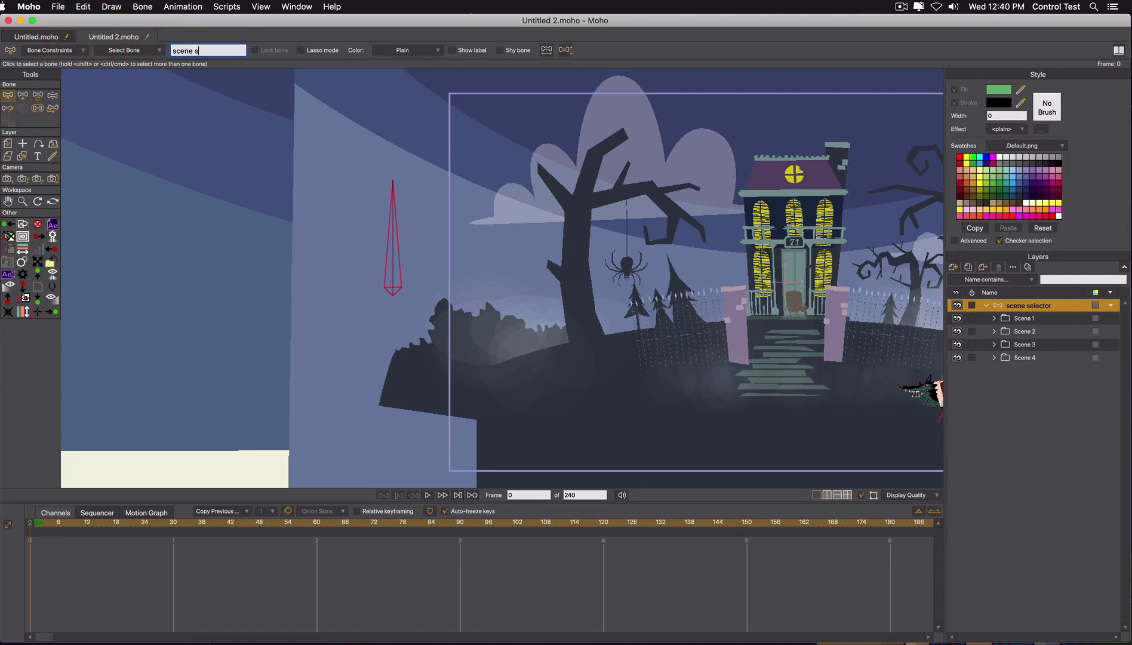
pyautogui.write('elector')
pyautogui.press('Return')
pyautogui.click(405, 50)
pyautogui.click(422, 162)
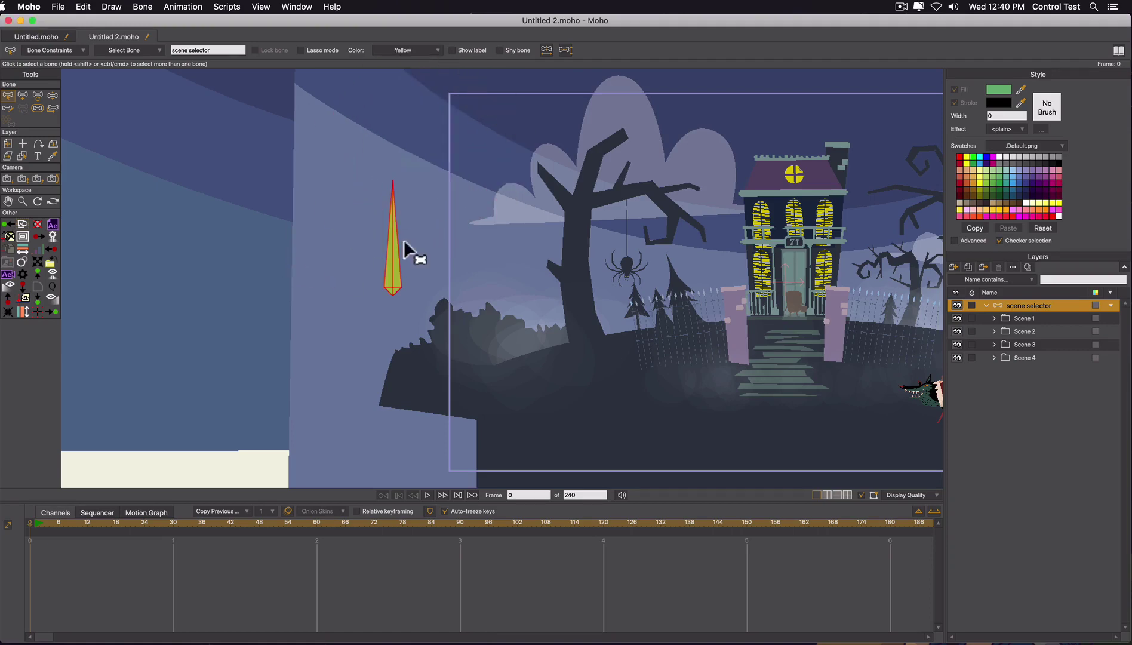
pyautogui.click(451, 50)
pyautogui.scroll(-2, 449, 287)
pyautogui.scroll(-2, 460, 300)
pyautogui.moveTo(518, 316); pyautogui.dragTo(347, 282)
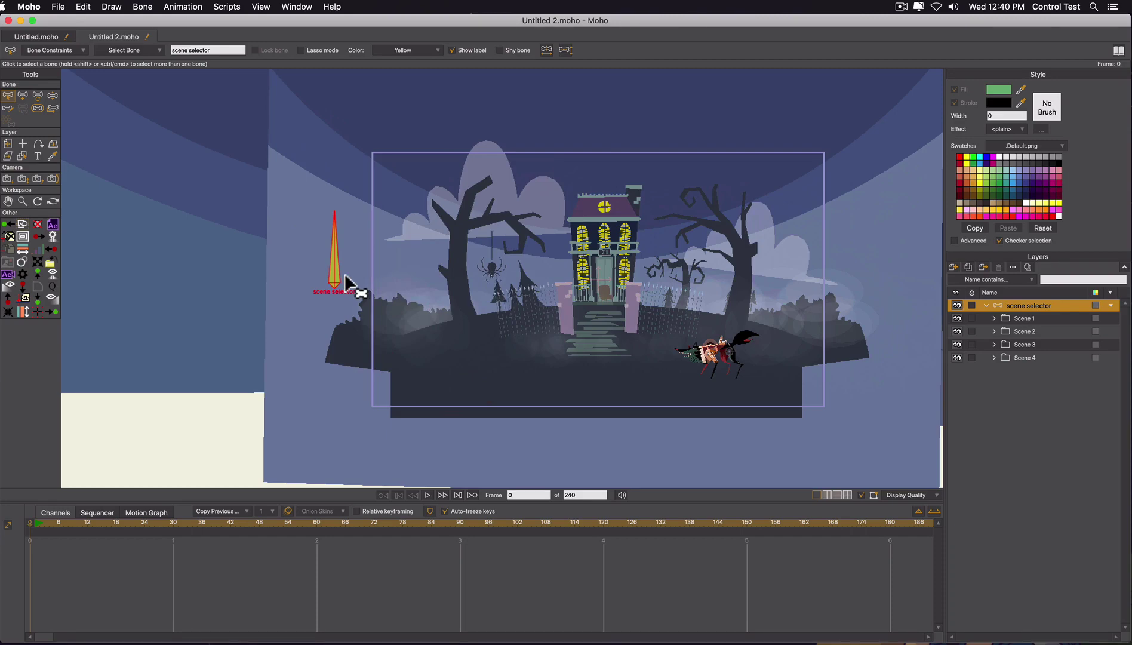
# Step: Open the Actions window and create a smart bone action named 'scene selector'
pyautogui.click(294, 7)
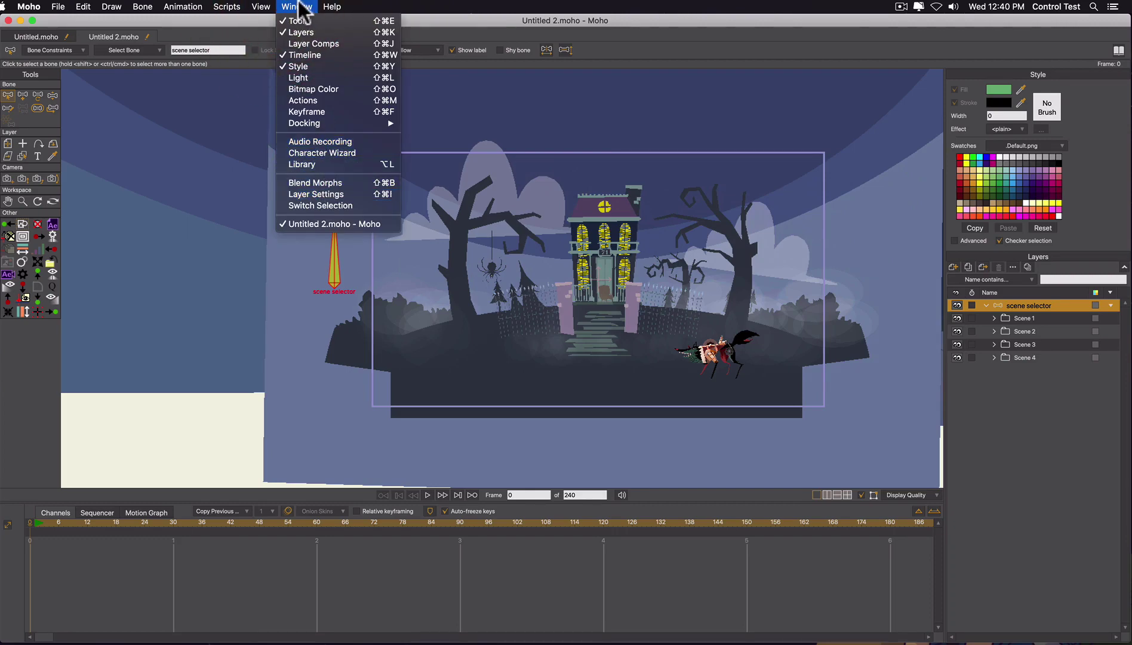
pyautogui.click(302, 100)
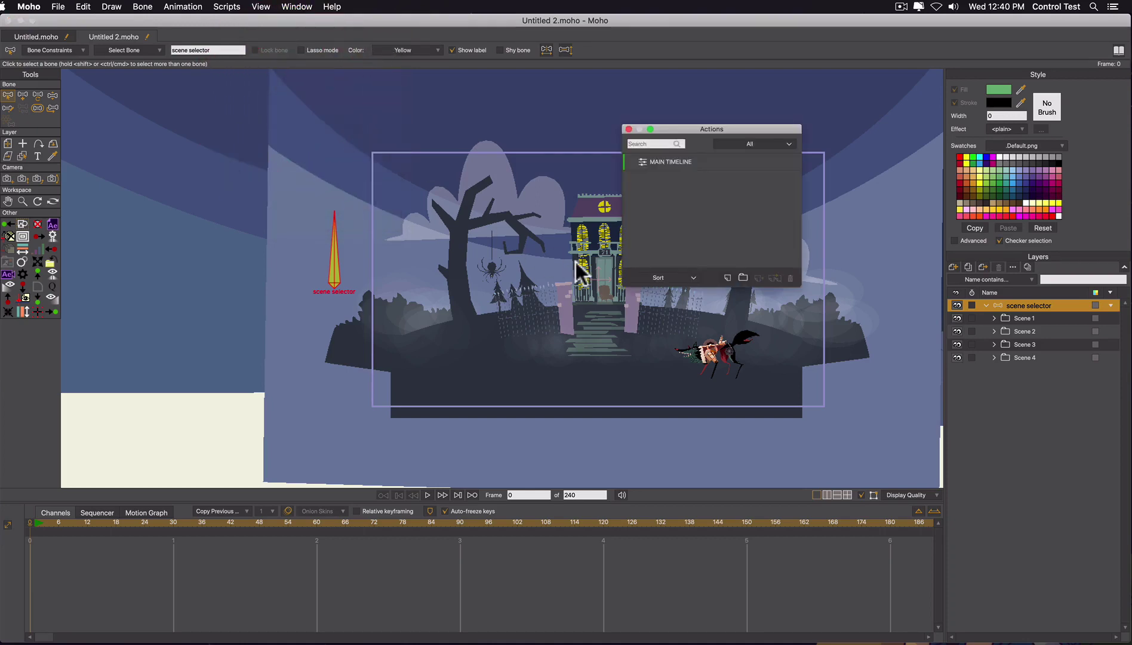
pyautogui.click(28, 524)
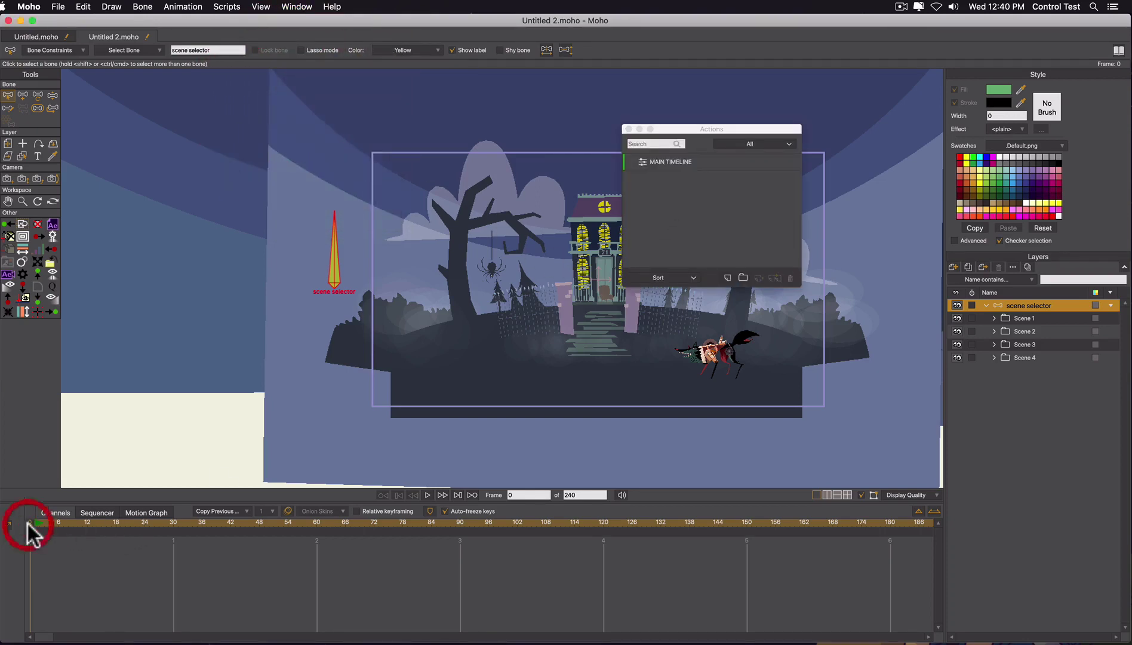
pyautogui.doubleClick(1038, 303)
pyautogui.click(338, 273)
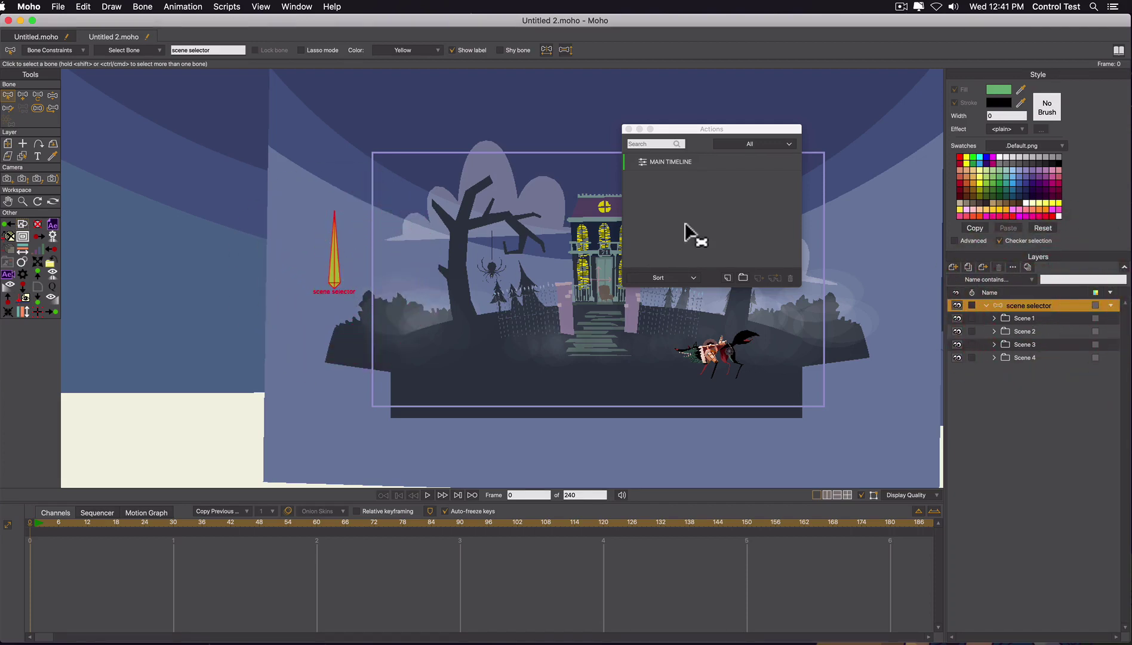
pyautogui.moveTo(686, 135); pyautogui.dragTo(570, 161)
pyautogui.click(610, 305)
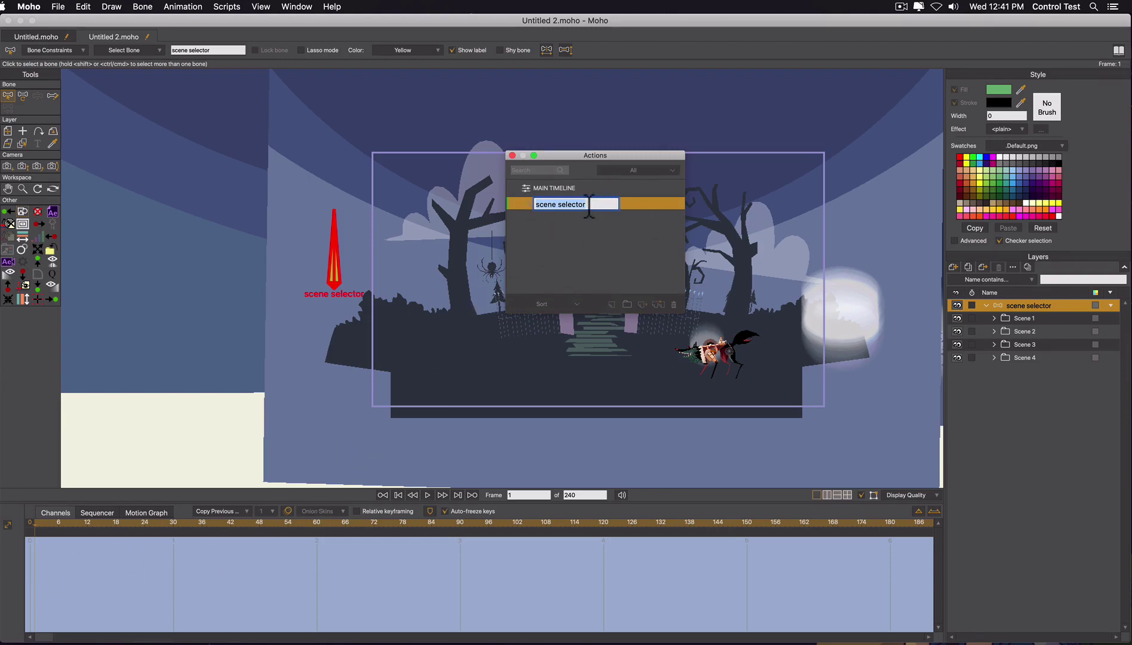
pyautogui.press('Return')
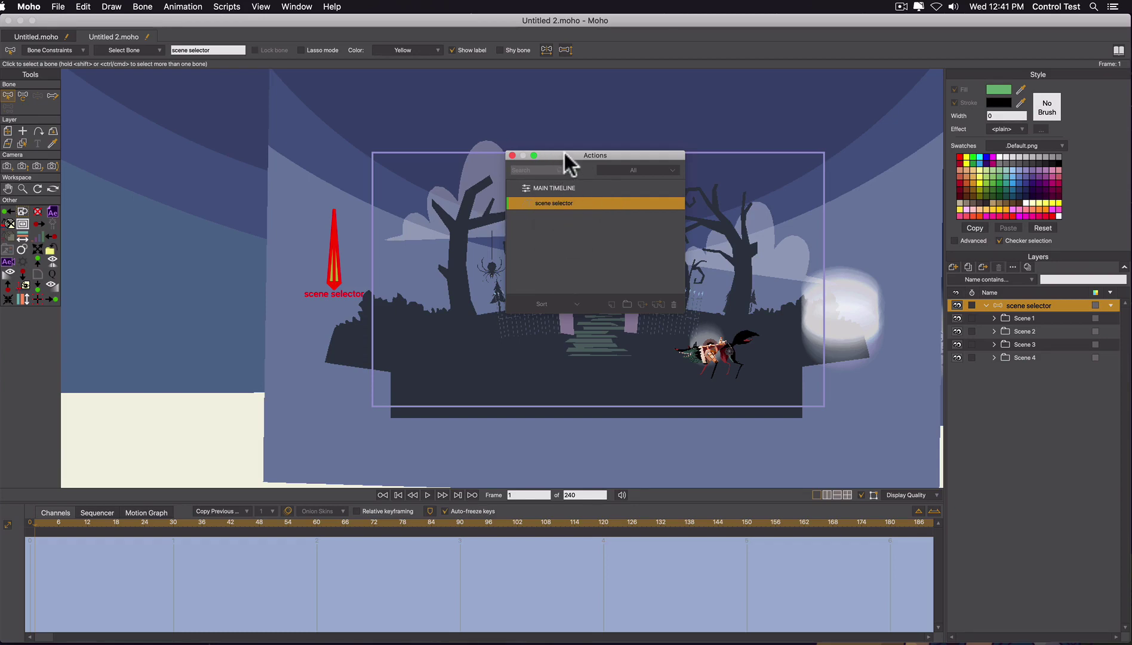
pyautogui.moveTo(565, 154); pyautogui.dragTo(582, 148)
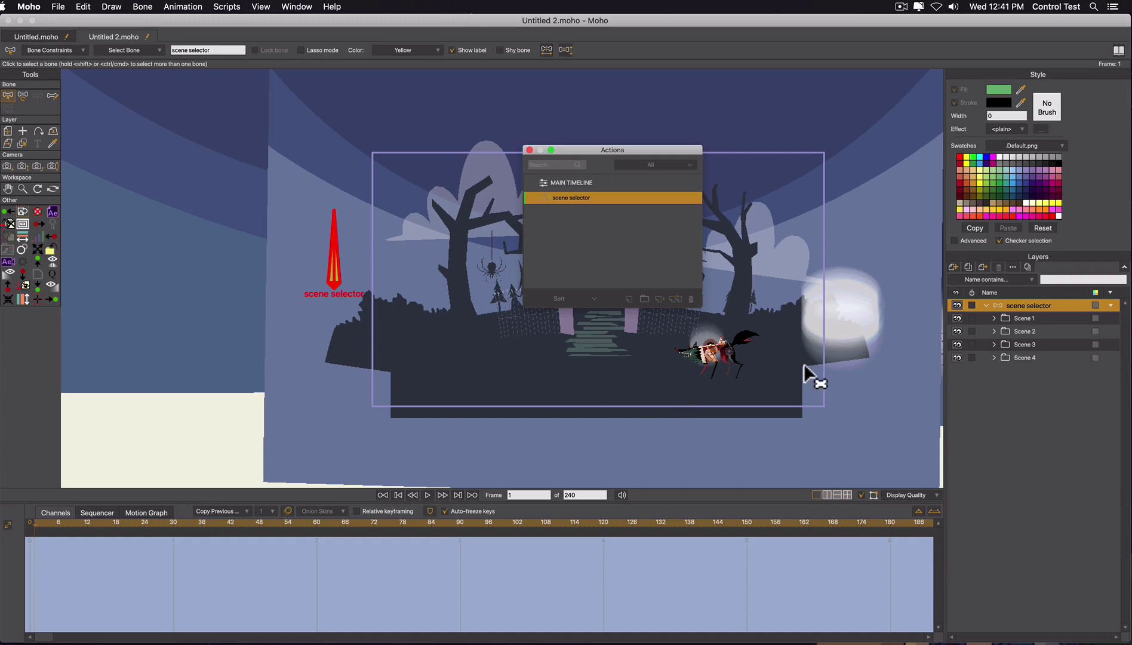
# Step: At action frame 1, untick Visible for Scene 2, then for Scenes 3 and 4
pyautogui.doubleClick(1032, 330)
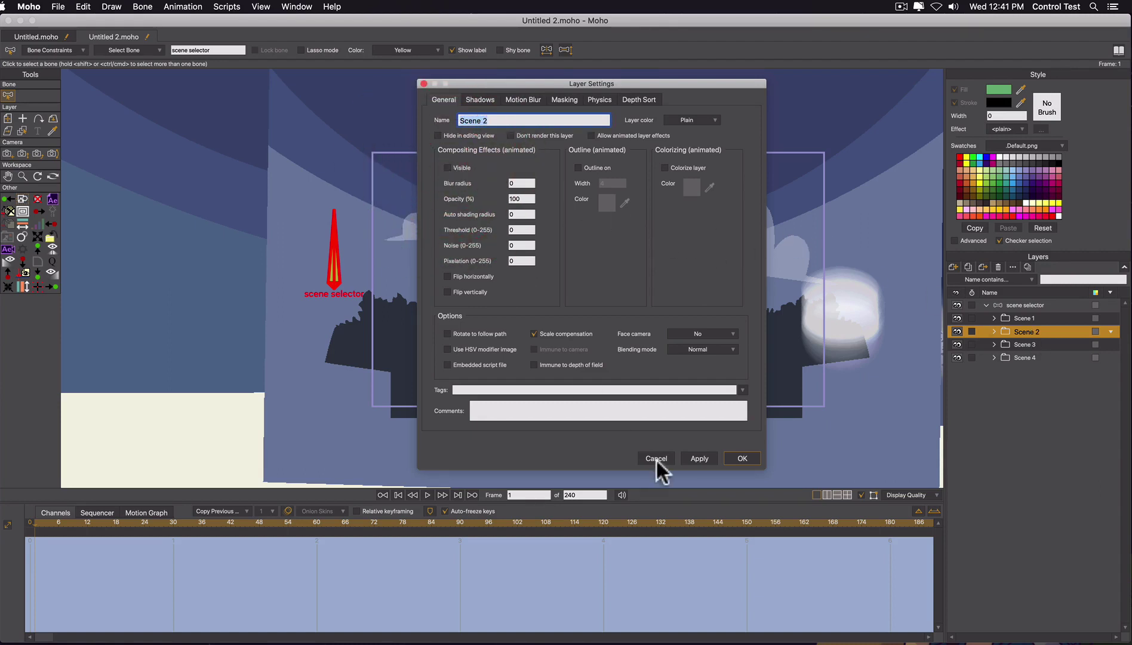
pyautogui.click(702, 460)
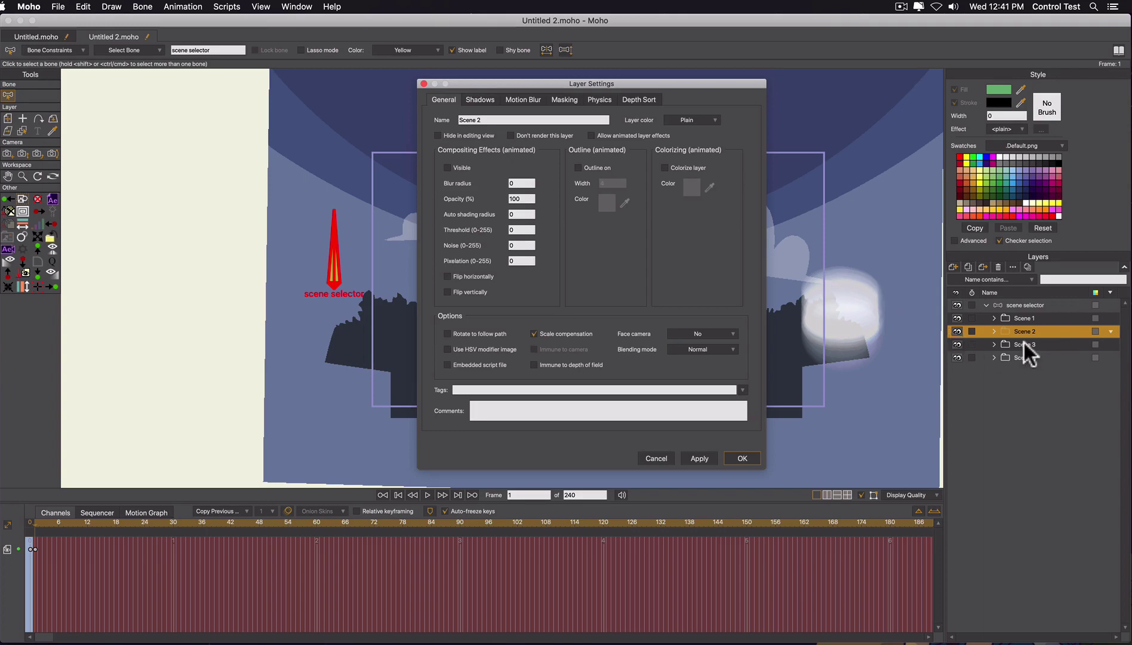
pyautogui.click(1024, 344)
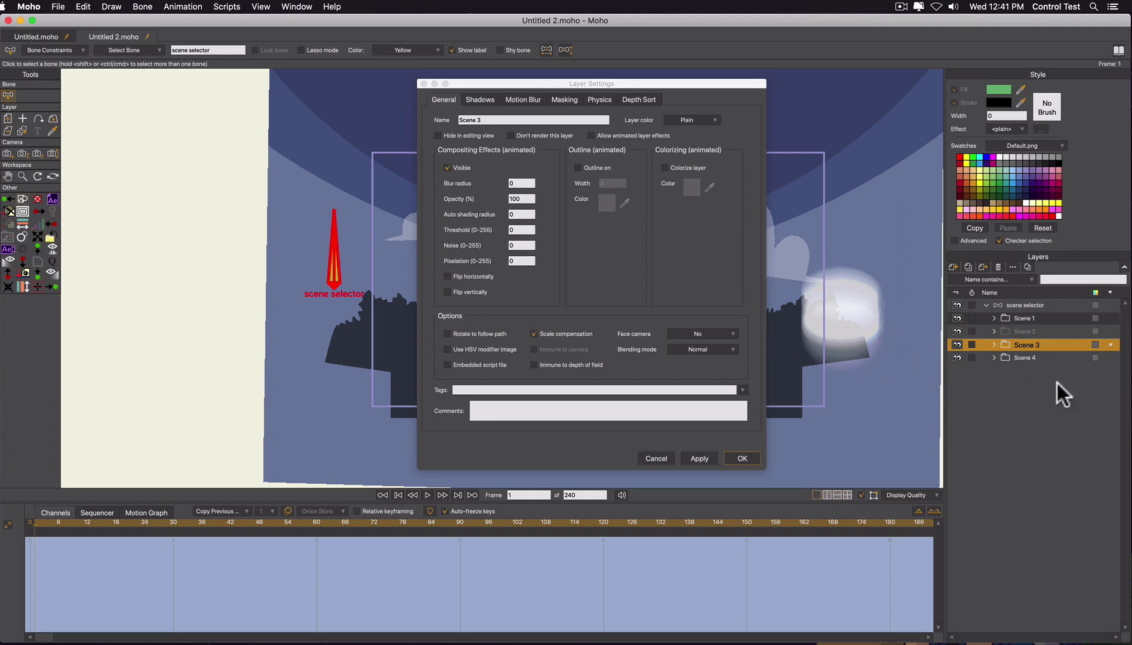
pyautogui.keyDown('shift'); pyautogui.click(1031, 356); pyautogui.keyUp('shift')
pyautogui.click(445, 168)
pyautogui.click(699, 475)
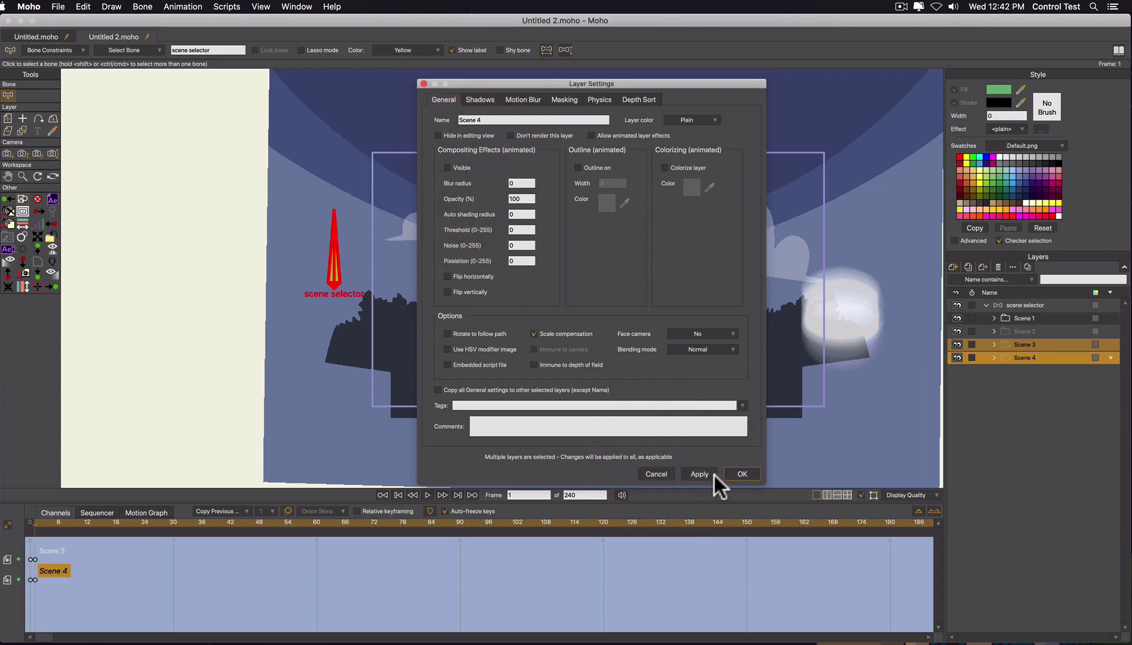
pyautogui.click(735, 473)
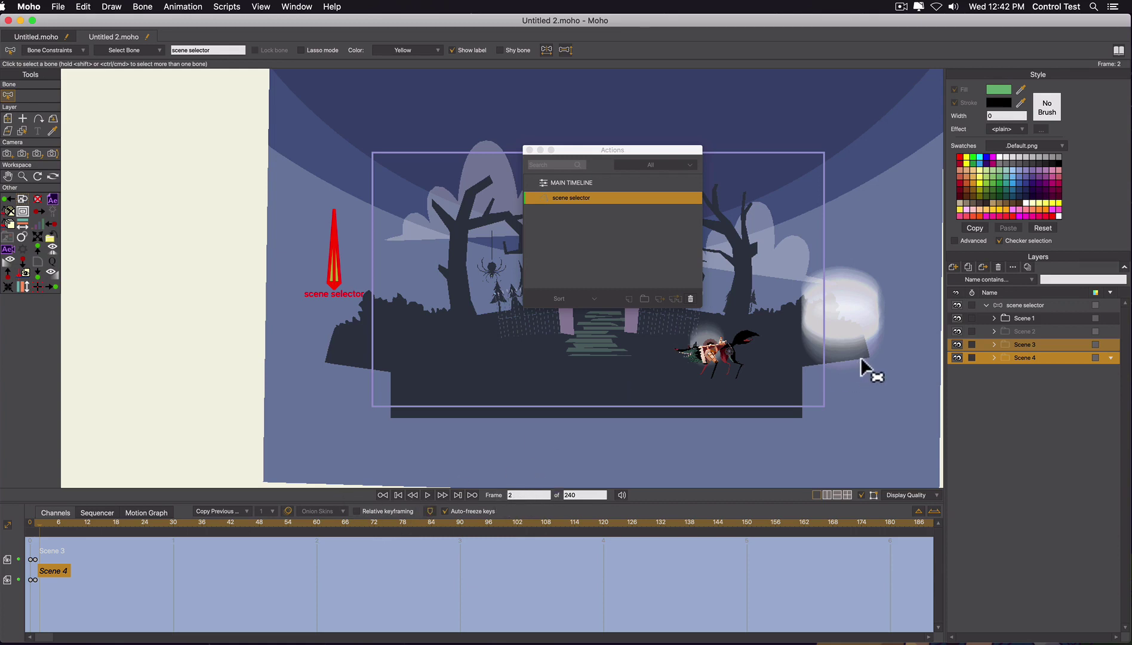
# Step: Key Scene 1 hidden and Scene 2 visible at action frame 2
pyautogui.doubleClick(1042, 317)
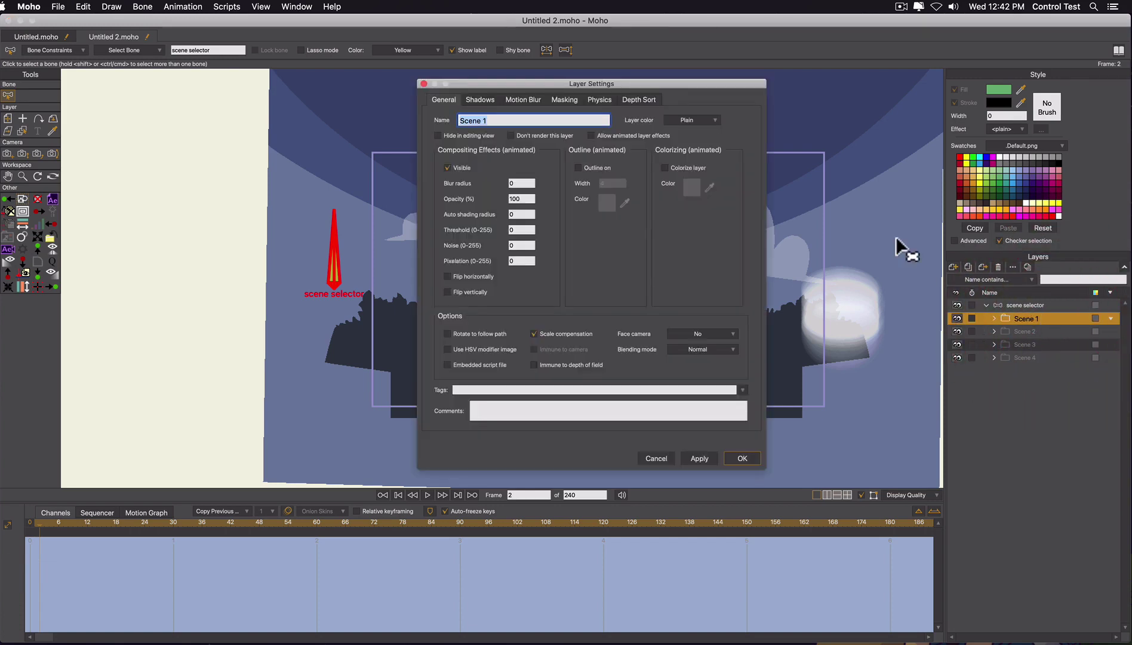
pyautogui.click(448, 166)
pyautogui.click(699, 458)
pyautogui.click(1037, 331)
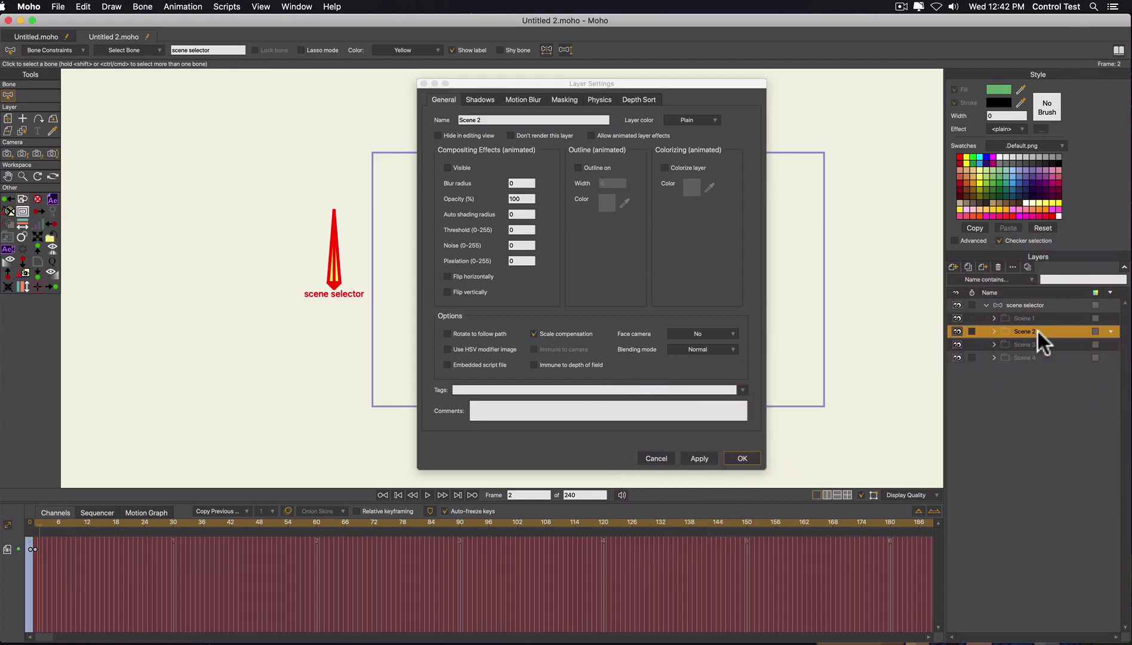
pyautogui.click(448, 167)
pyautogui.click(699, 458)
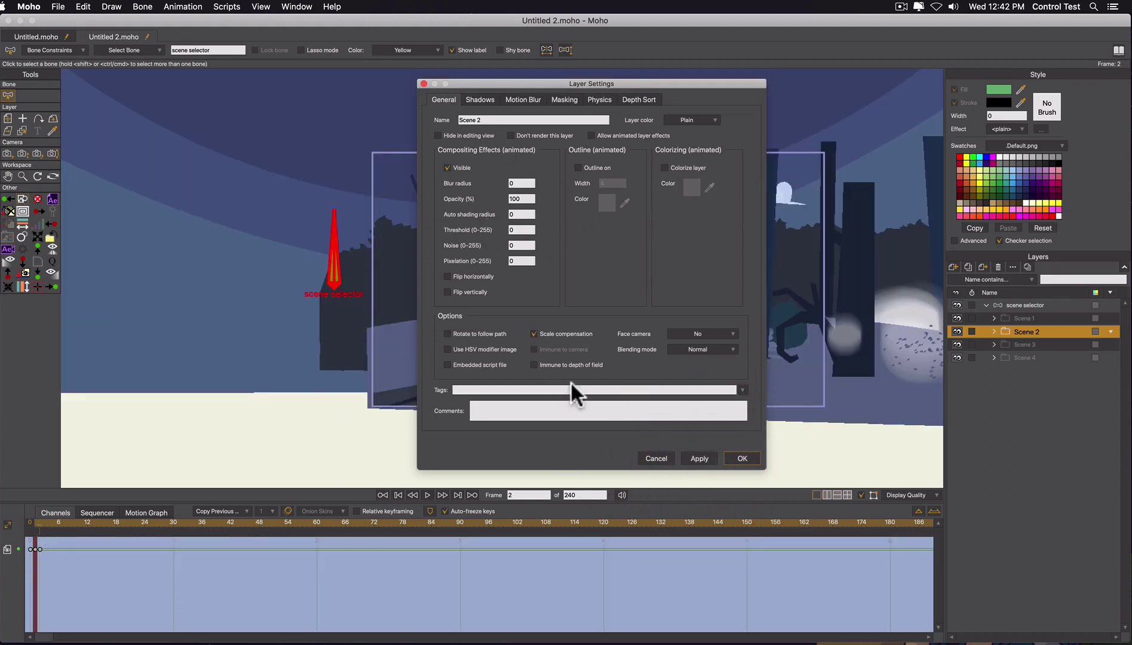
pyautogui.click(42, 522)
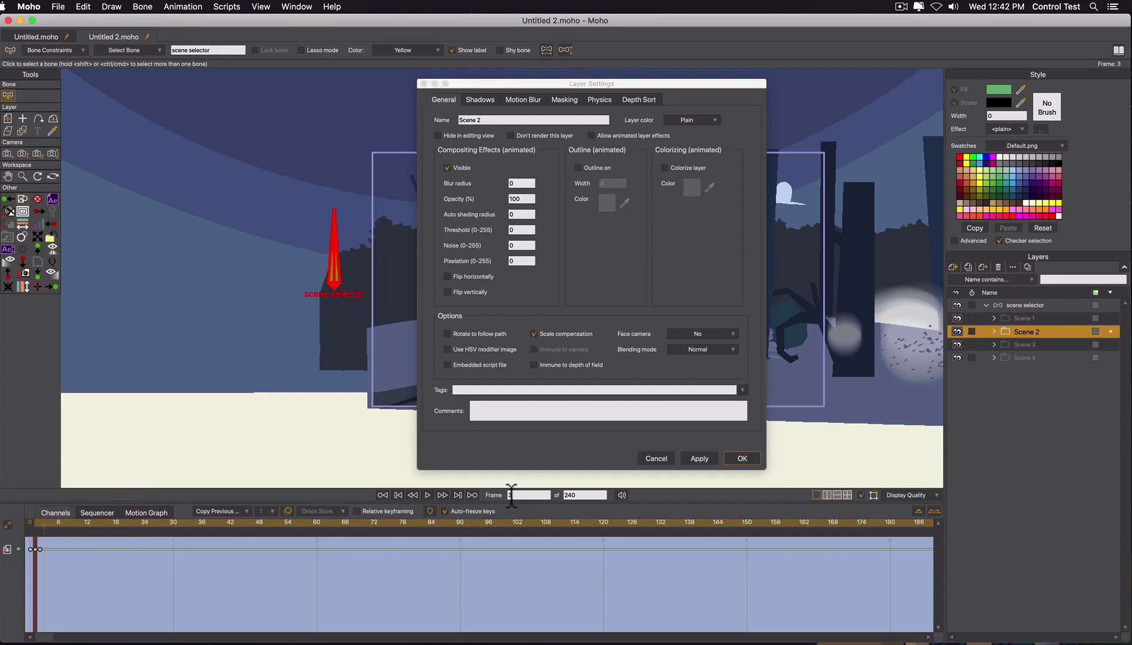
# Step: At frame 3, hide Scene 2 and make Scene 3 visible
pyautogui.click(446, 168)
pyautogui.click(694, 455)
pyautogui.click(1016, 343)
pyautogui.click(447, 168)
pyautogui.click(700, 457)
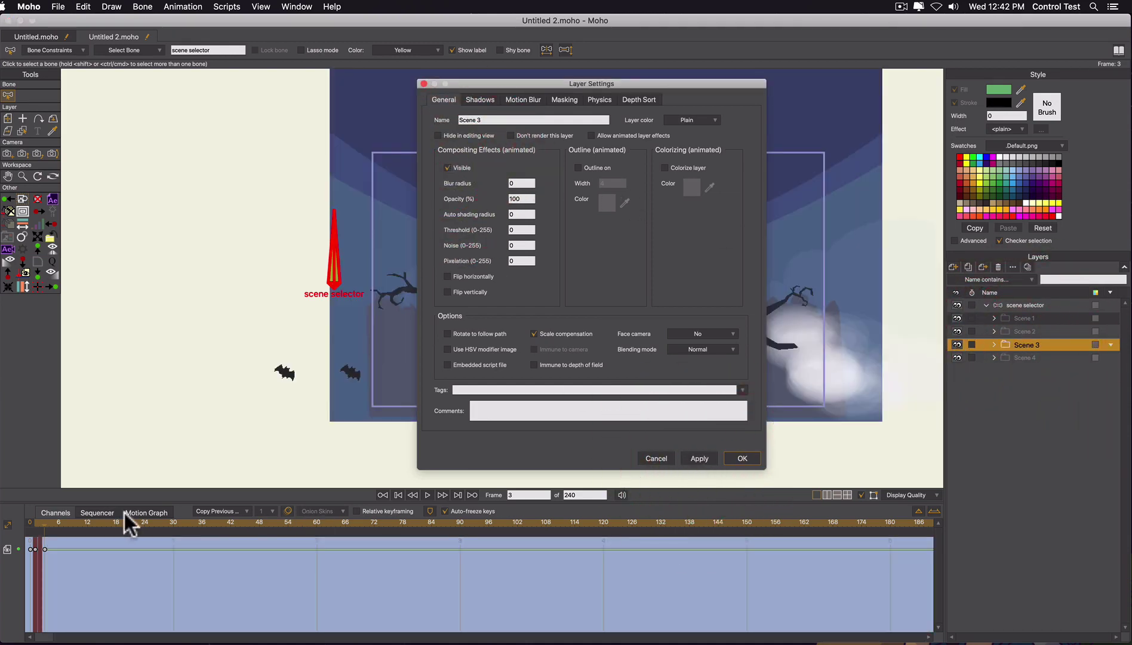
# Step: At frame 4, hide Scene 3 and show Scene 4, then close Layer Settings
pyautogui.click(47, 520)
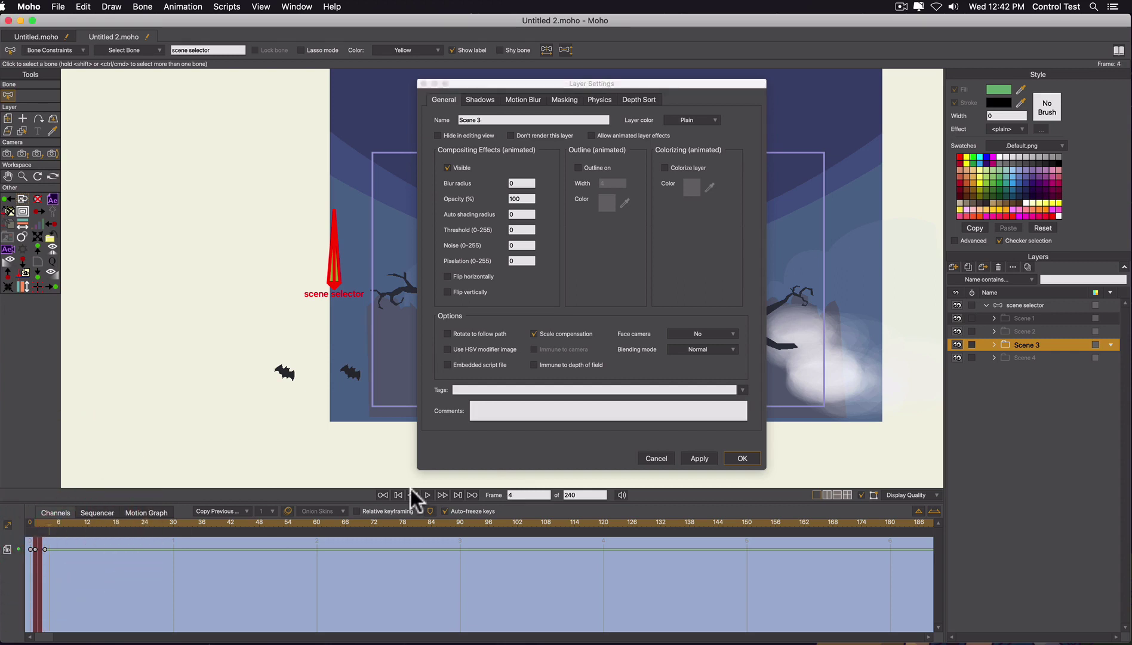
pyautogui.click(512, 494)
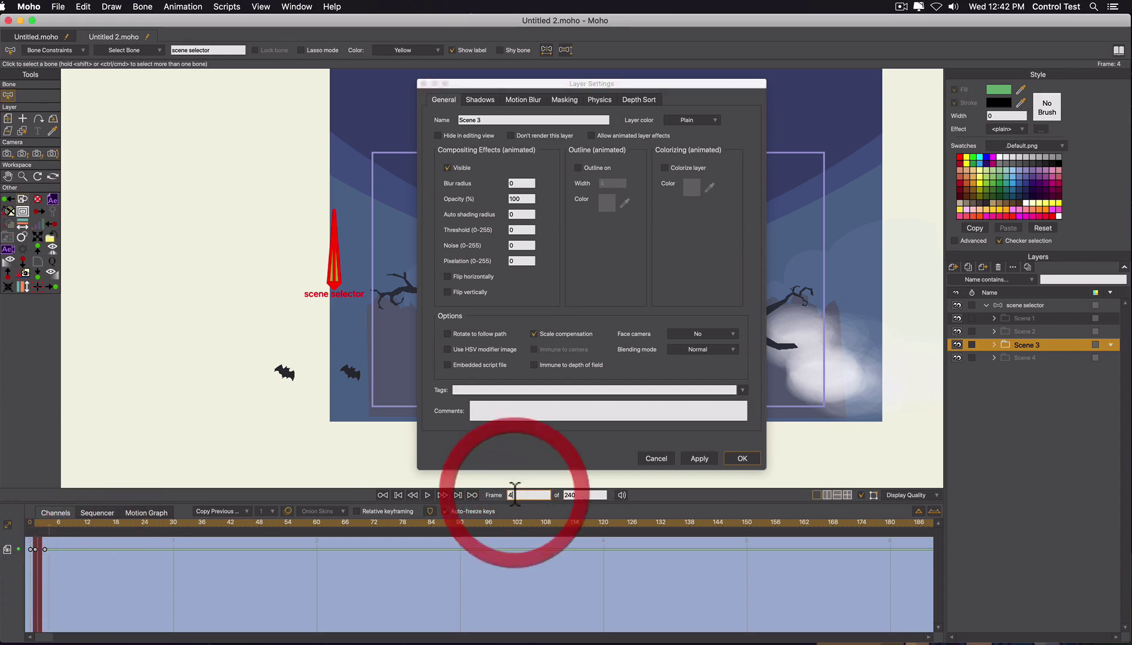
pyautogui.click(443, 169)
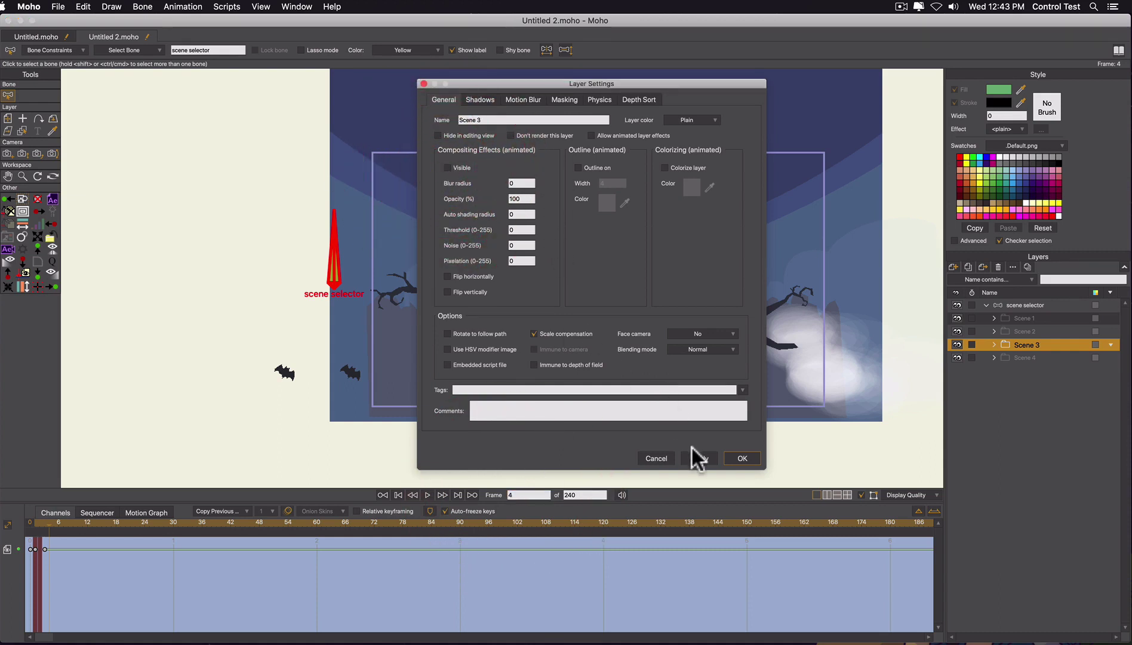
pyautogui.click(699, 459)
pyautogui.click(1017, 357)
pyautogui.click(447, 168)
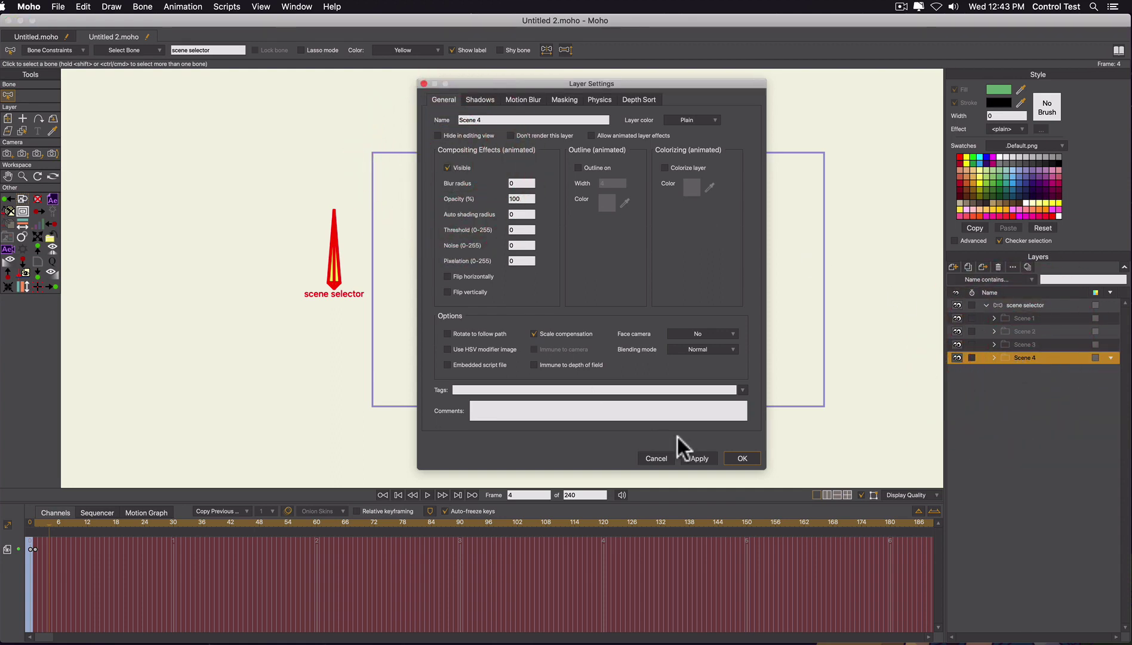
pyautogui.click(698, 458)
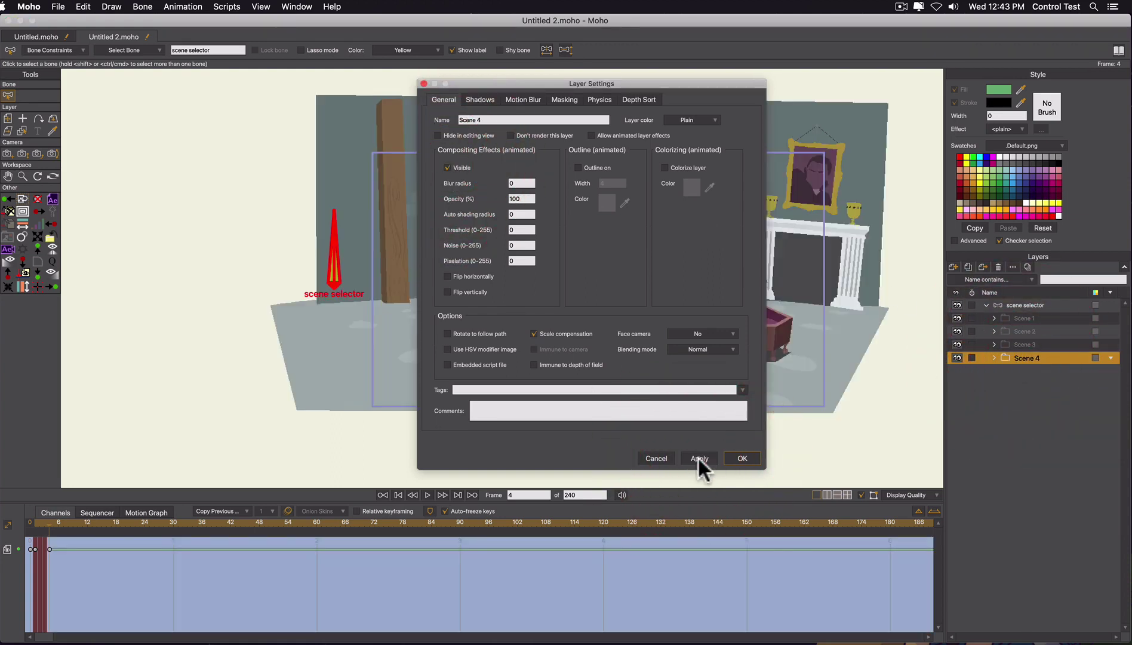
pyautogui.click(743, 459)
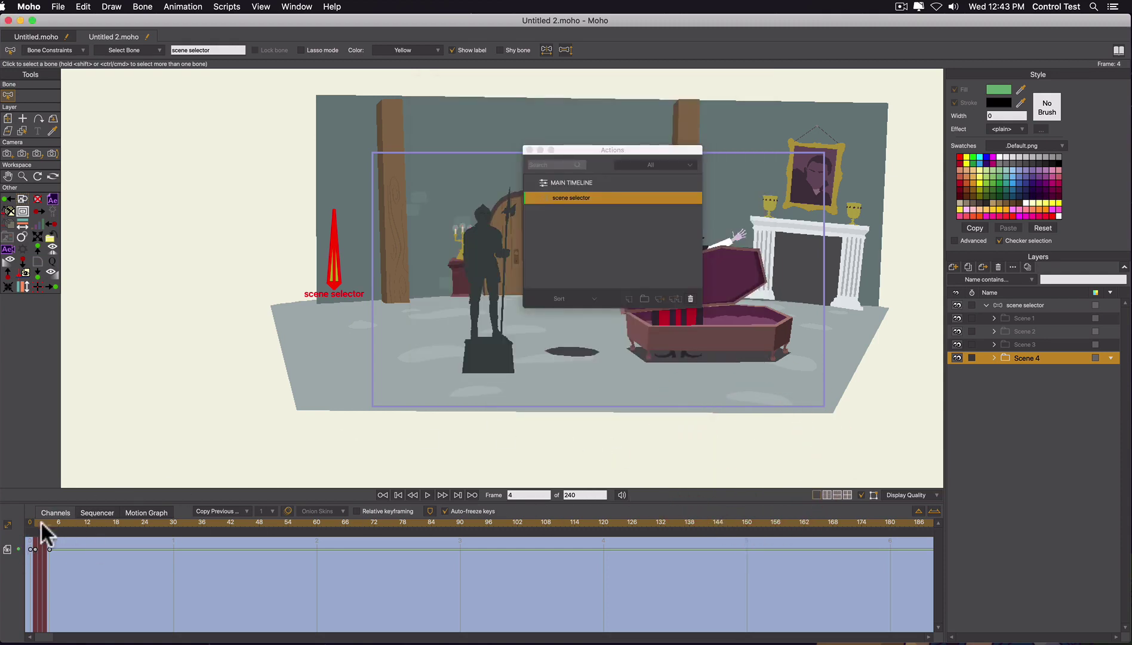
# Step: Check the scene changes, then key the scene selector bone rotated flat to 0° at frame 4
pyautogui.click(34, 523)
pyautogui.moveTo(34, 523)
pyautogui.mouseDown()
pyautogui.moveTo(52, 521)
pyautogui.moveTo(22, 525)
pyautogui.moveTo(49, 525)
pyautogui.mouseUp()
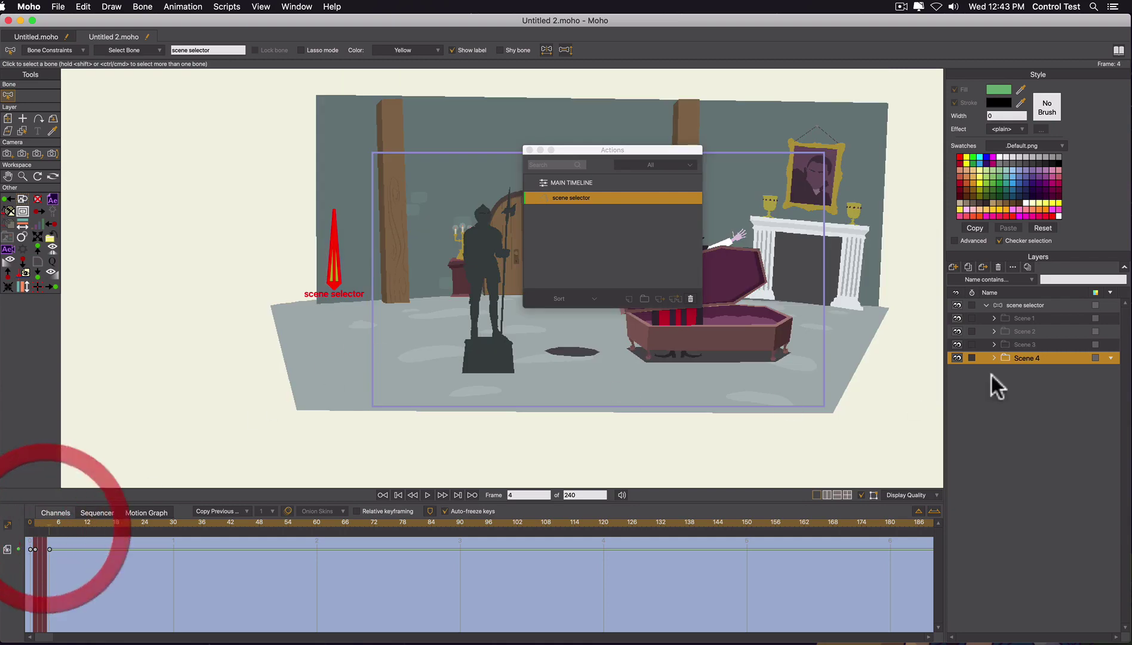
pyautogui.click(1022, 303)
pyautogui.press('t')
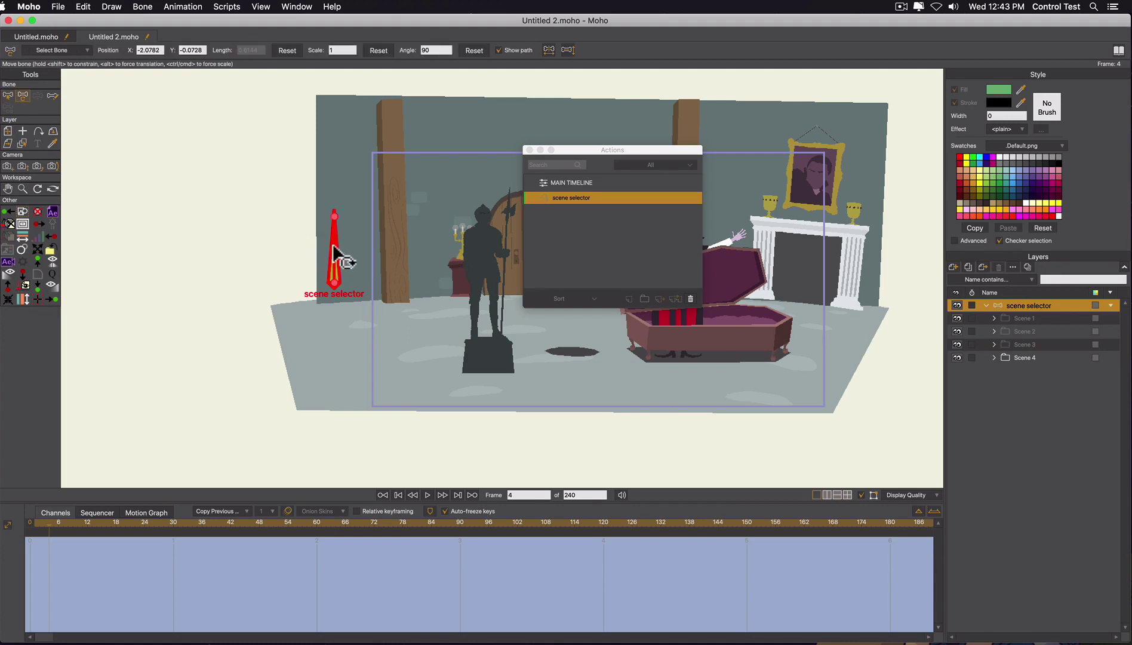
pyautogui.moveTo(348, 258); pyautogui.dragTo(421, 302)
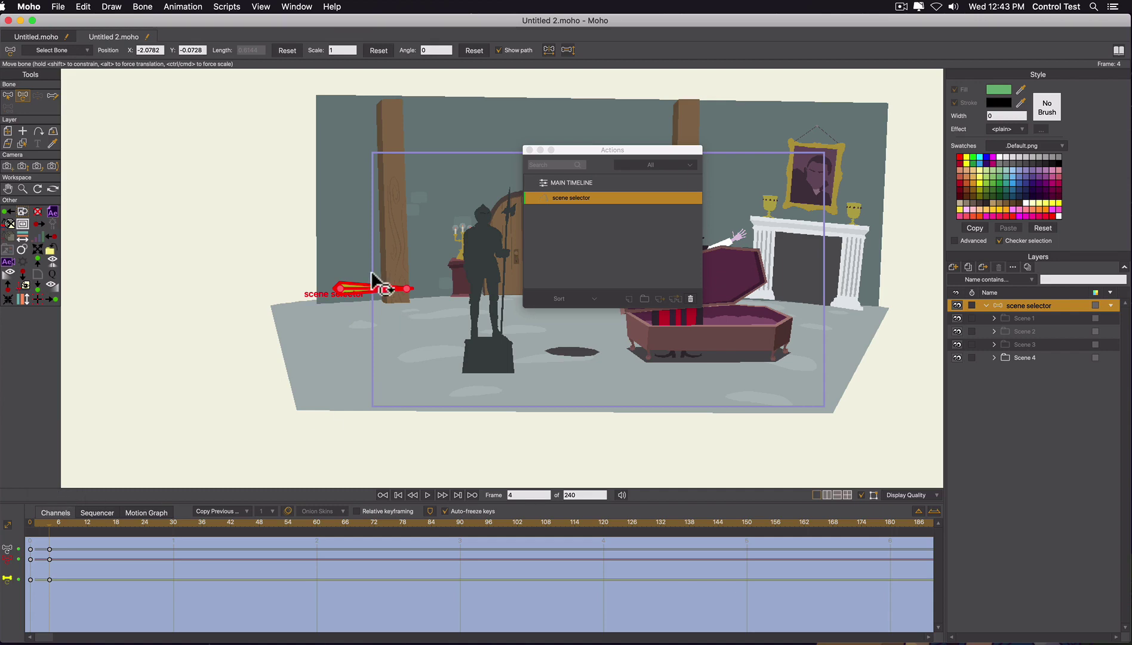
pyautogui.moveTo(43, 518); pyautogui.dragTo(20, 531)
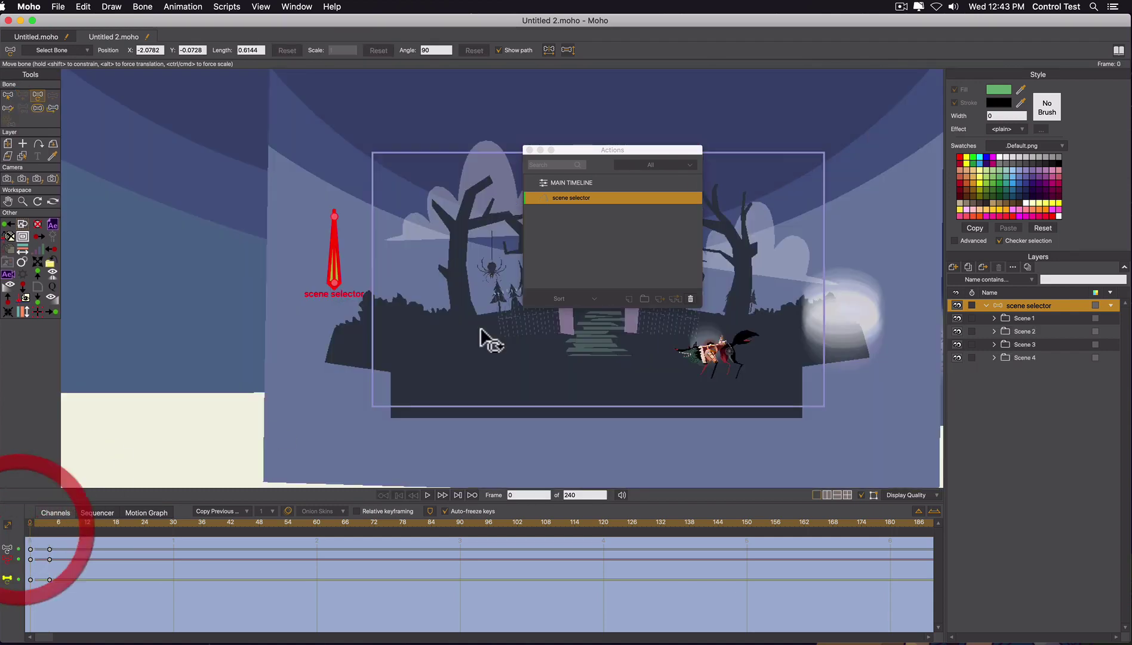
# Step: On the main timeline at frame 1, rotate the scene selector bone to key Scene 1
pyautogui.click(574, 182)
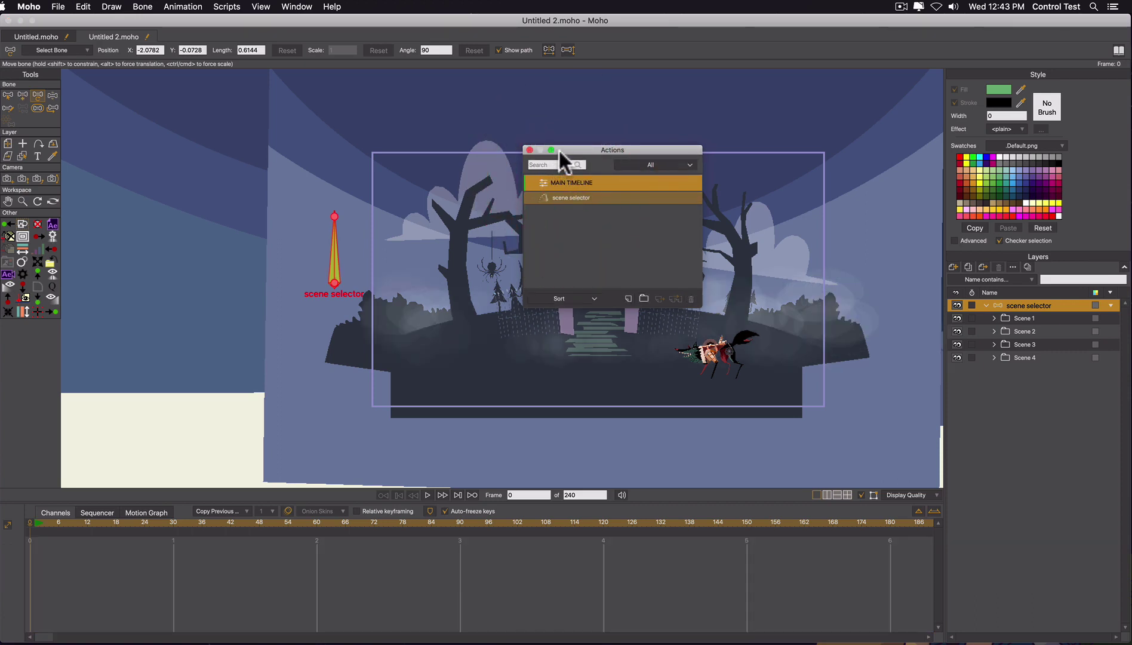
pyautogui.moveTo(558, 149); pyautogui.dragTo(682, 94)
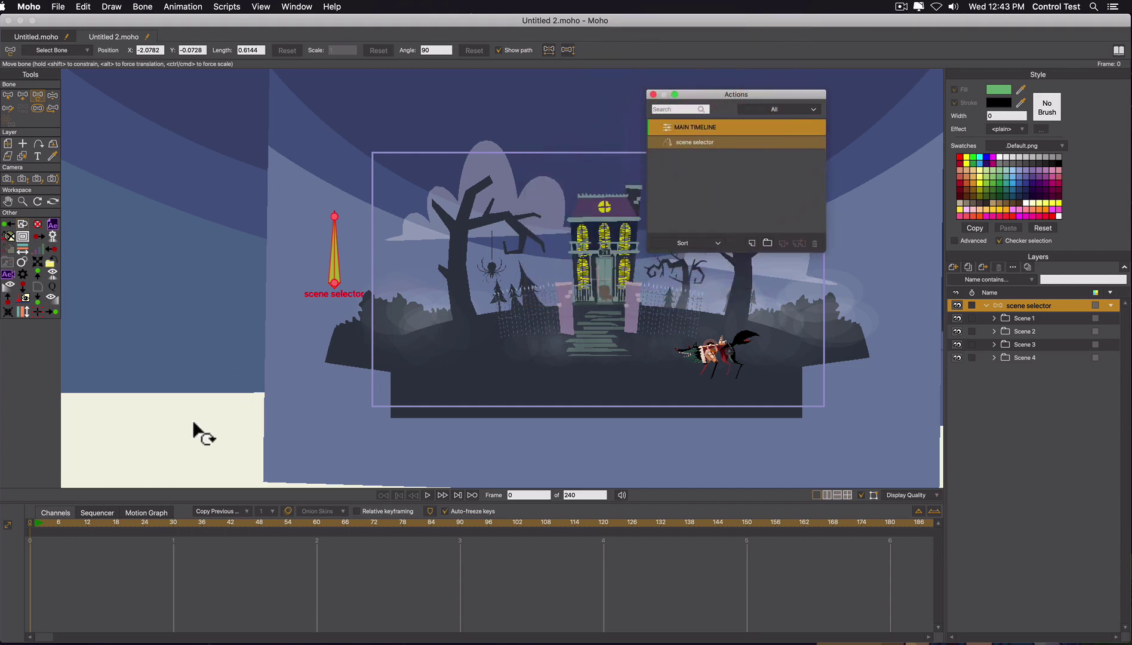
pyautogui.click(29, 523)
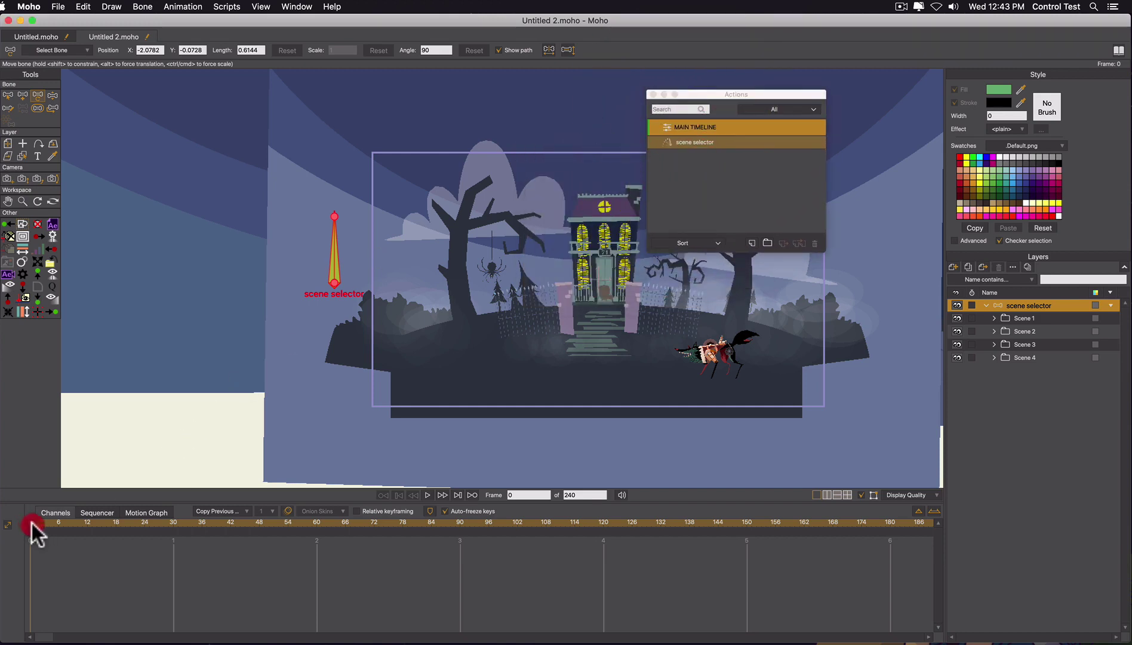
pyautogui.moveTo(32, 522); pyautogui.dragTo(33, 523)
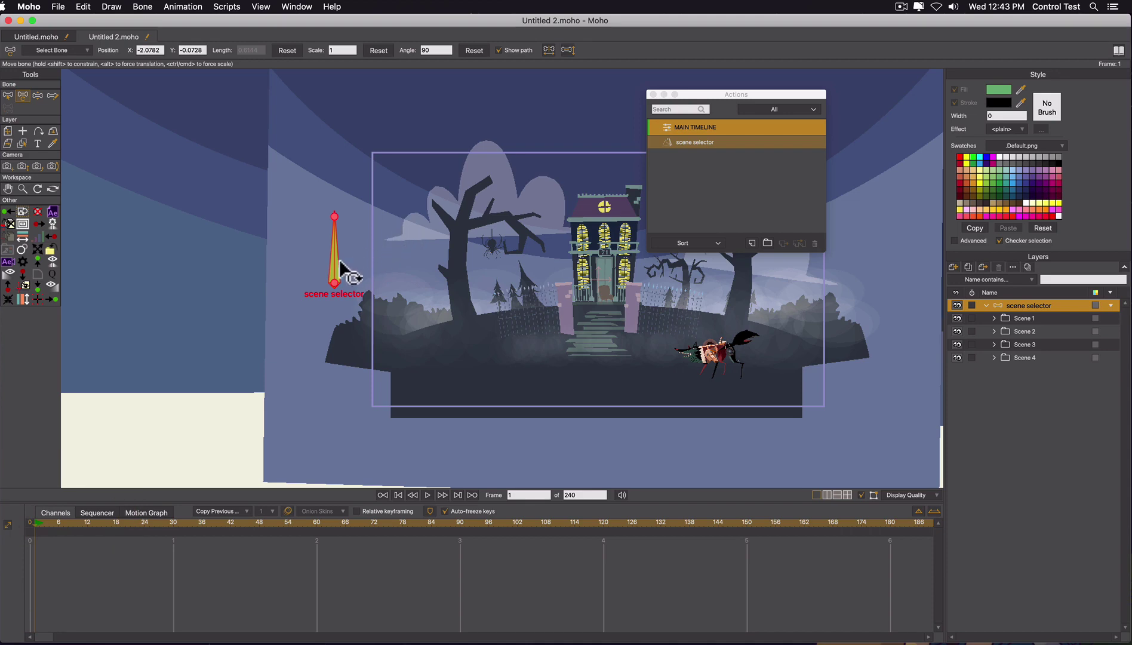
pyautogui.press('z')
pyautogui.moveTo(347, 269); pyautogui.dragTo(364, 260)
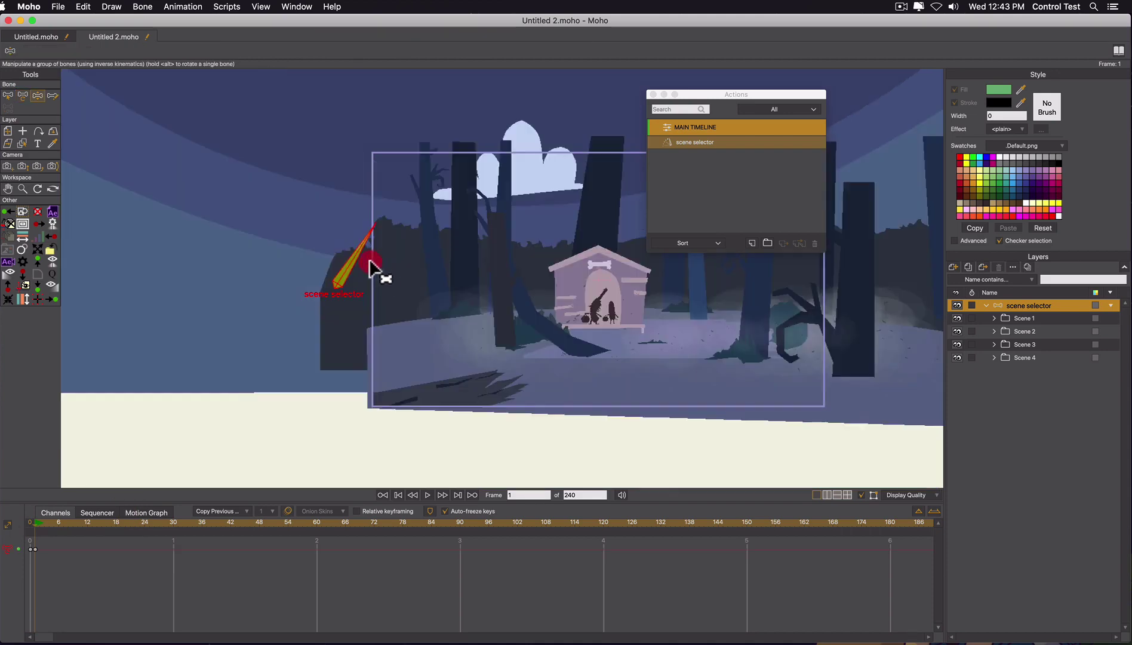
pyautogui.moveTo(355, 255)
pyautogui.mouseDown()
pyautogui.moveTo(424, 299)
pyautogui.moveTo(355, 239)
pyautogui.mouseUp()
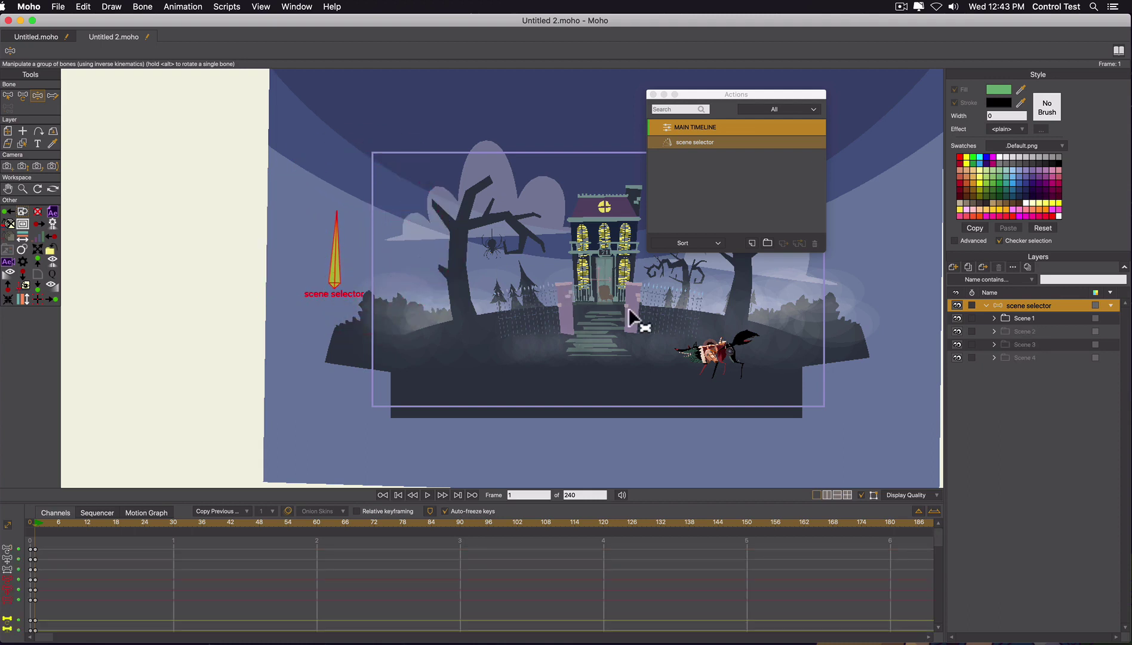
# Step: Test a frame-30 key turning the selector horizontal to Scene 4, scrub to check, then delete it
pyautogui.moveTo(700, 94); pyautogui.dragTo(724, 93)
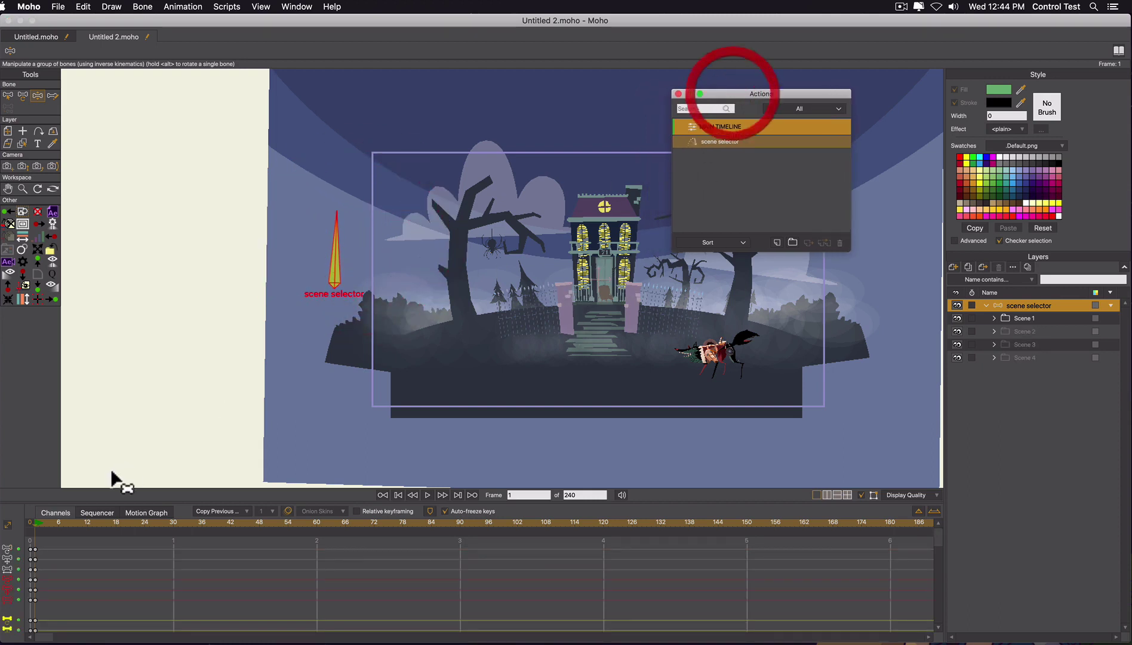
pyautogui.click(173, 522)
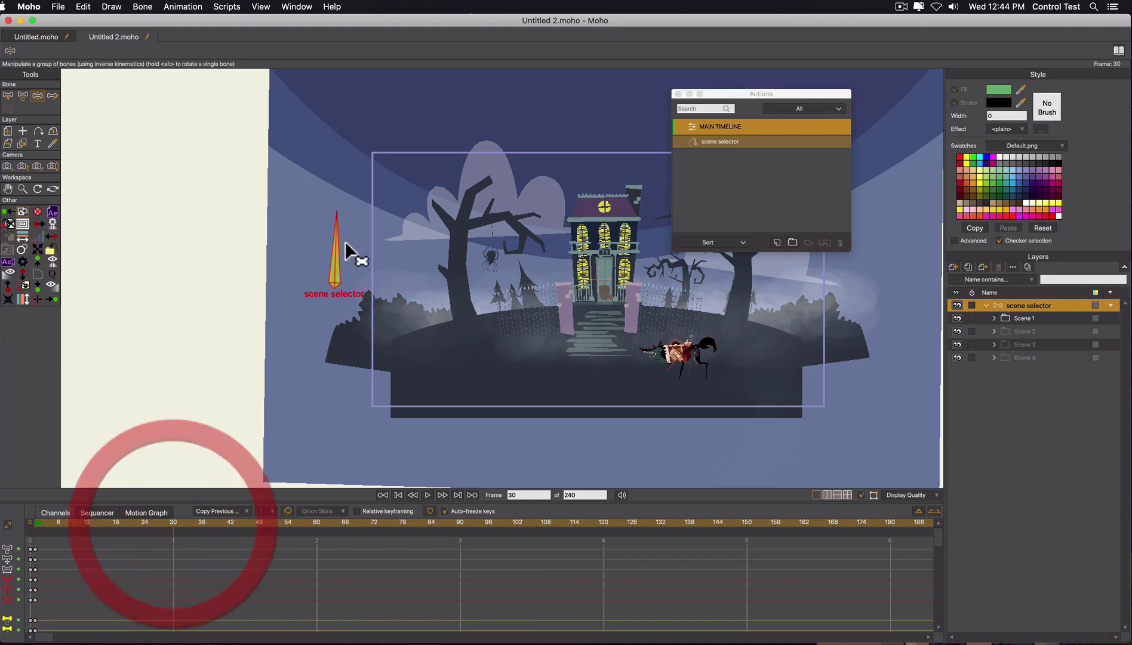
pyautogui.moveTo(335, 241); pyautogui.dragTo(426, 314)
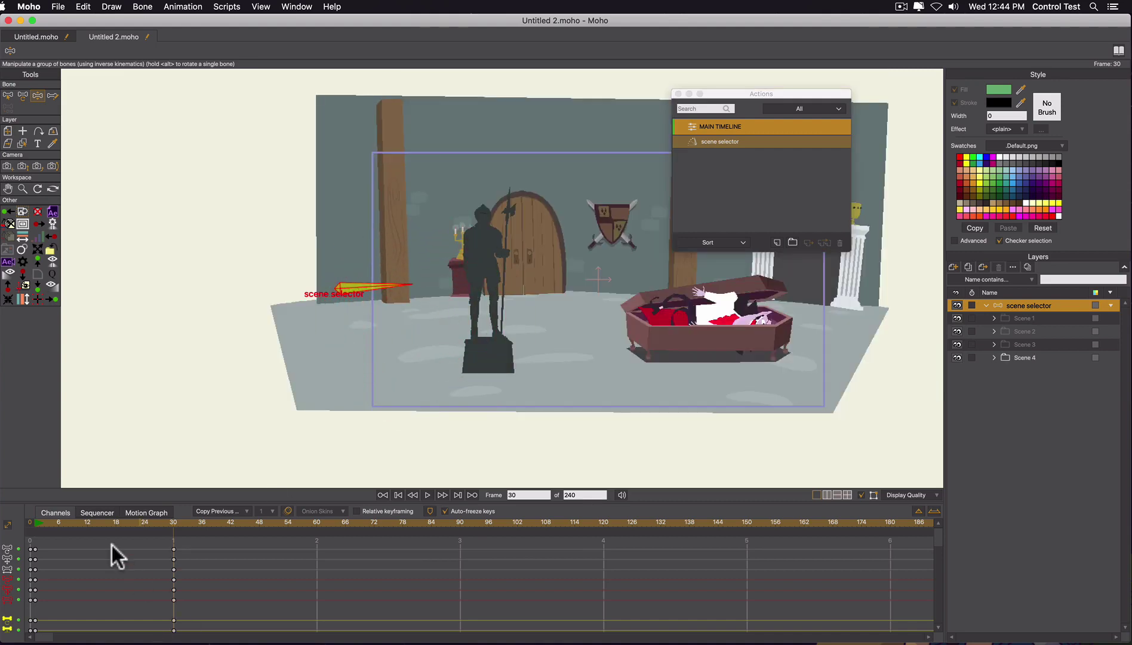
pyautogui.click(35, 524)
pyautogui.click(40, 522)
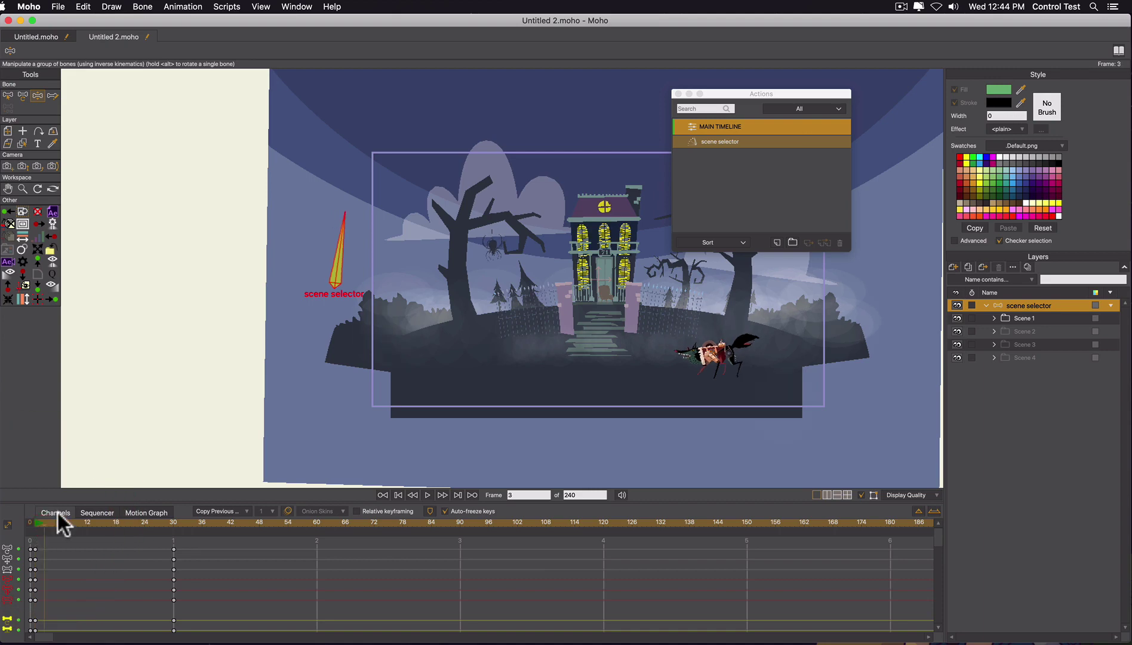
pyautogui.click(49, 523)
pyautogui.moveTo(68, 524); pyautogui.dragTo(143, 626)
pyautogui.press('Delete')
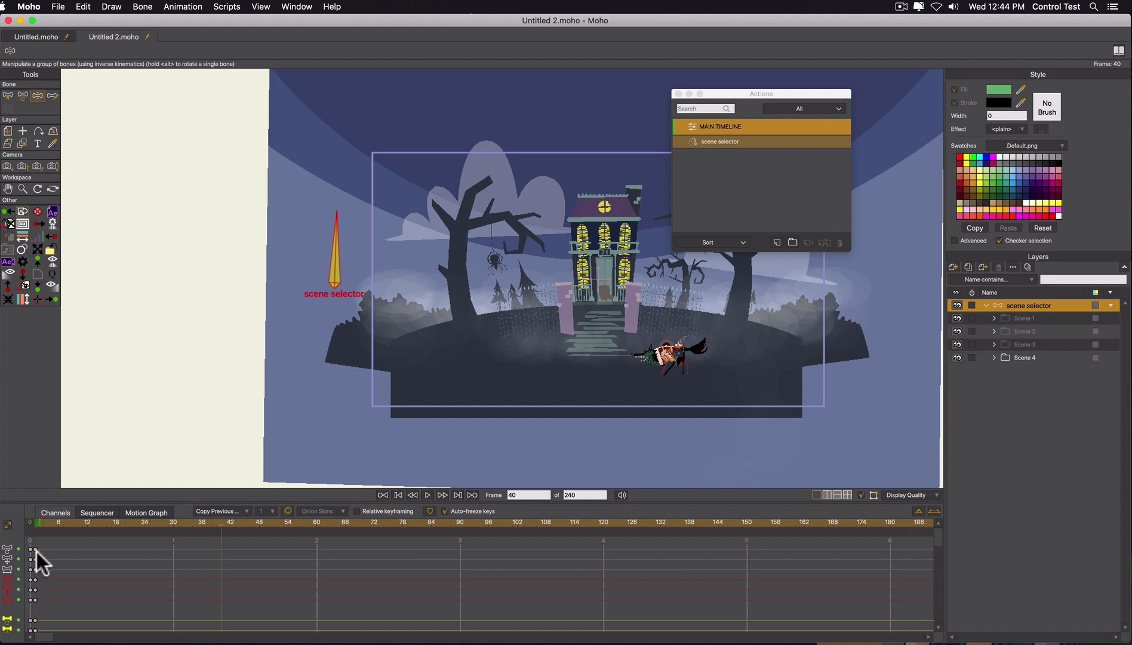
# Step: Set the selector's opening keyframes to Step interpolation
pyautogui.click(35, 550)
pyautogui.rightClick(34, 548)
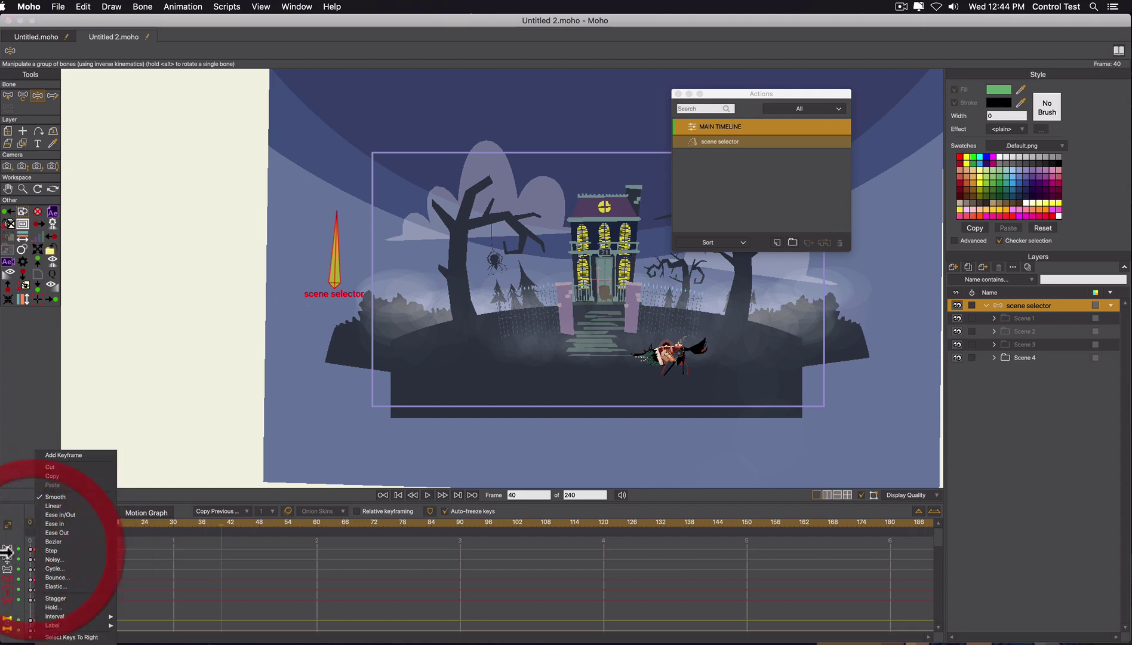
pyautogui.click(54, 546)
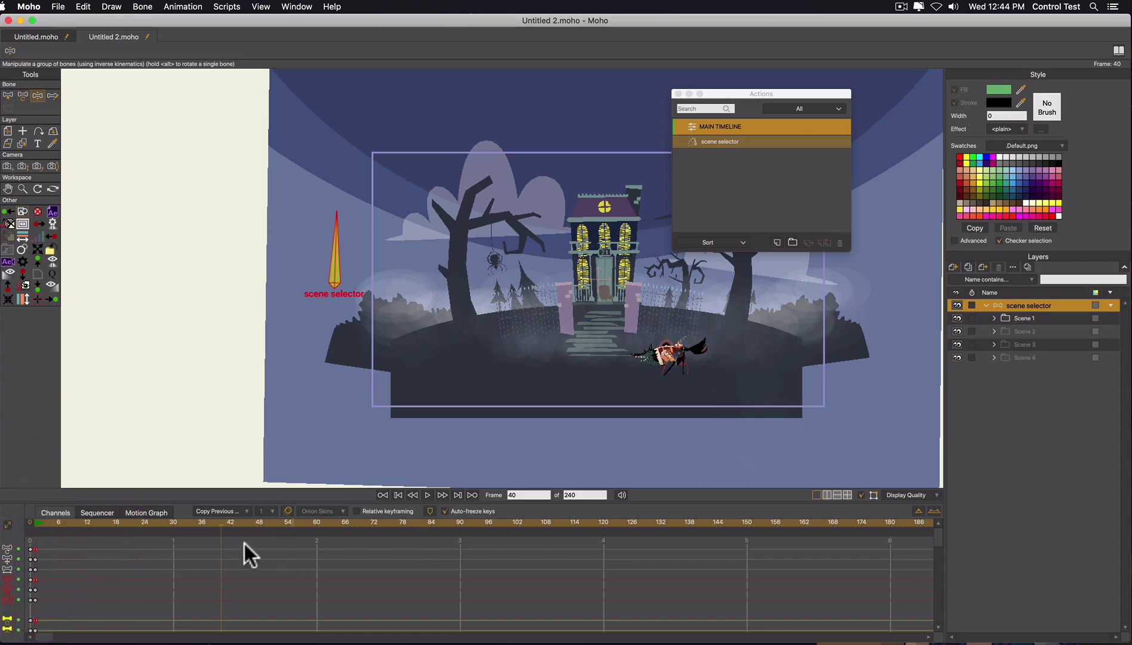
# Step: At frame 30, turn the selector horizontal to show Scene 4 and keep those keys on Step
pyautogui.click(175, 524)
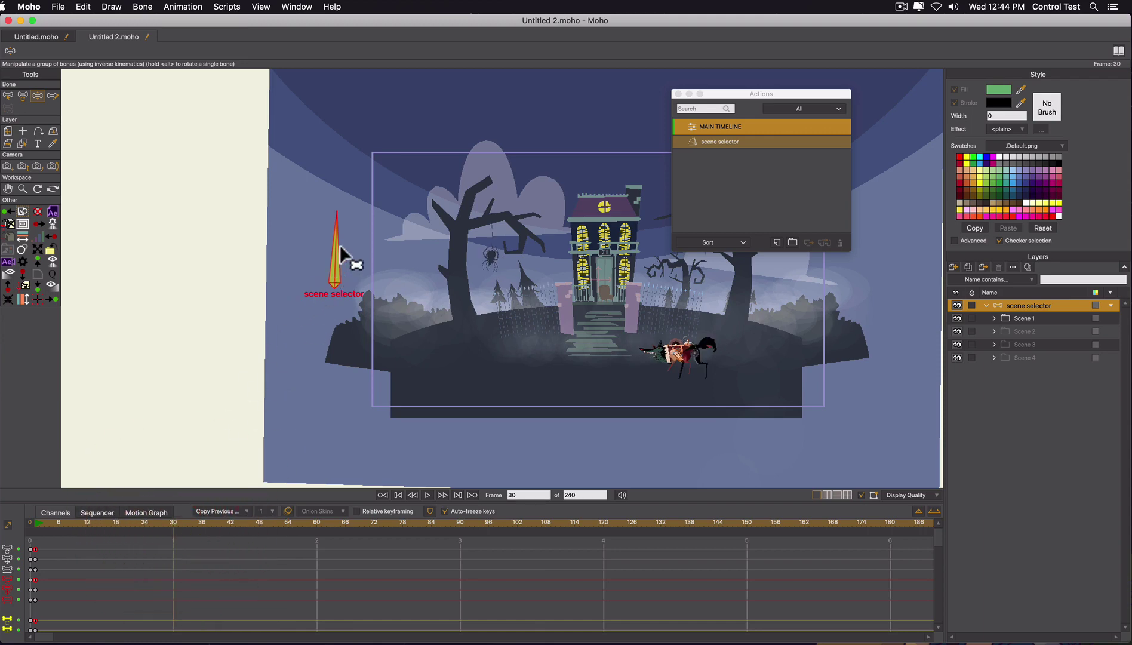
pyautogui.moveTo(351, 261); pyautogui.dragTo(420, 330)
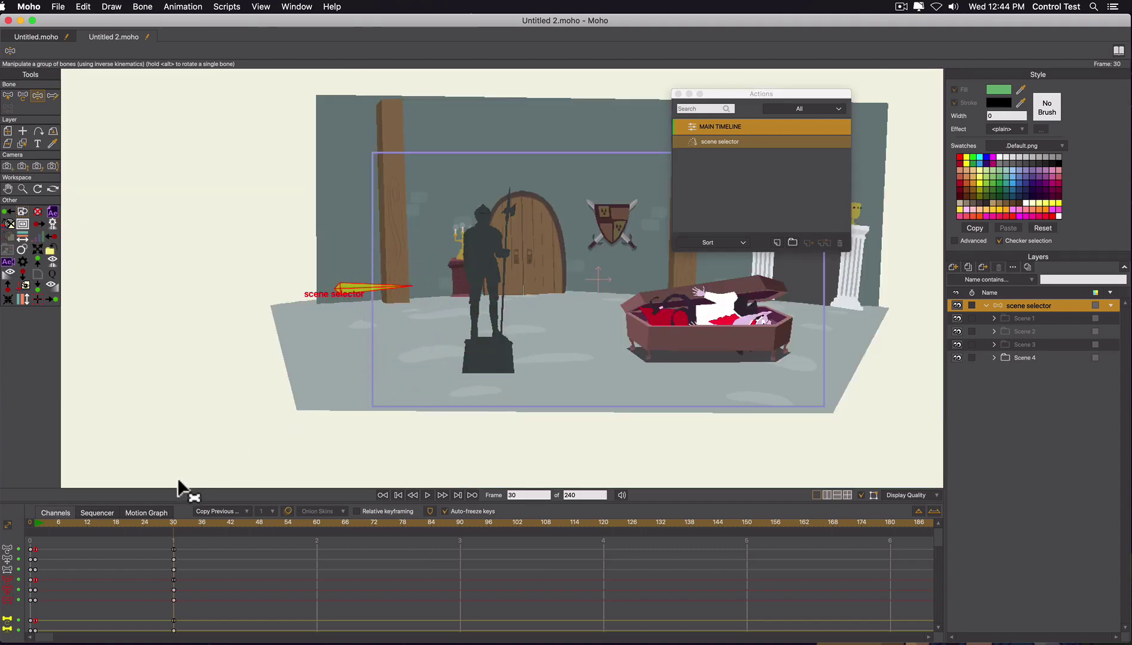
pyautogui.click(64, 523)
pyautogui.moveTo(63, 524)
pyautogui.mouseDown()
pyautogui.moveTo(224, 532)
pyautogui.moveTo(68, 534)
pyautogui.mouseUp()
pyautogui.moveTo(157, 576); pyautogui.dragTo(158, 576)
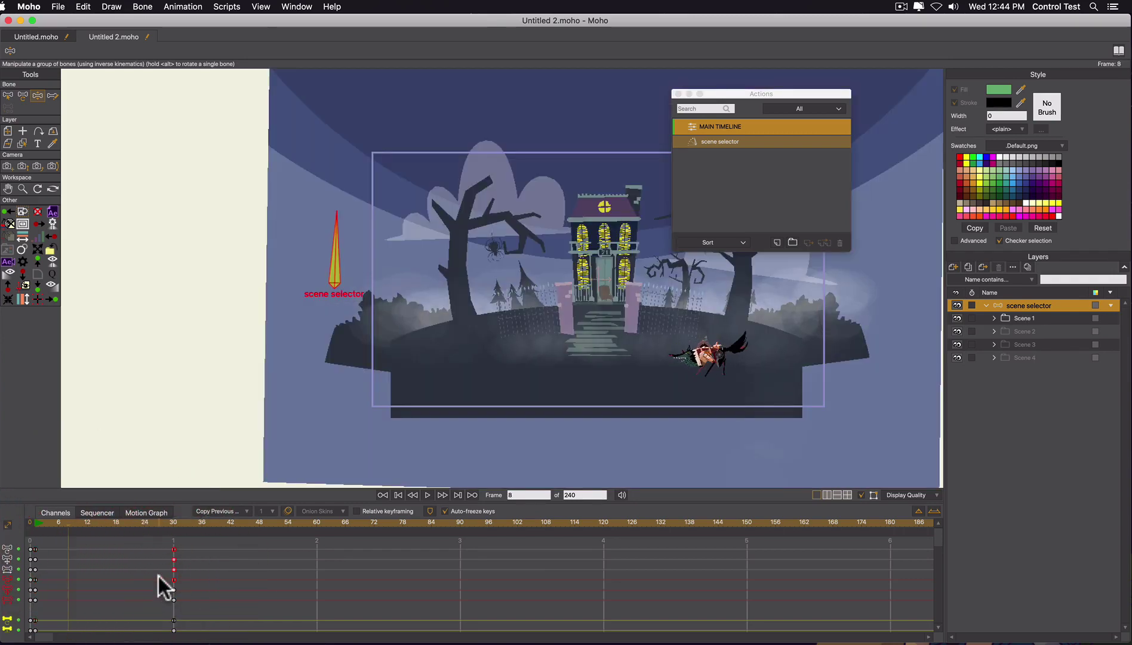
pyautogui.click(208, 510)
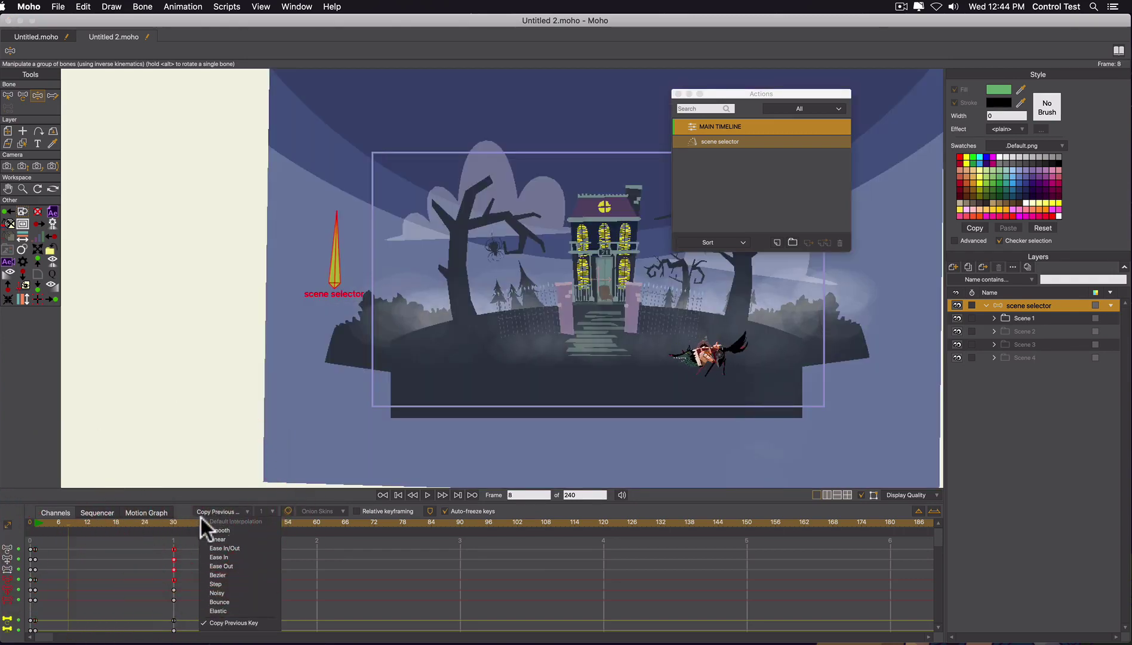
pyautogui.click(84, 573)
pyautogui.rightClick(172, 549)
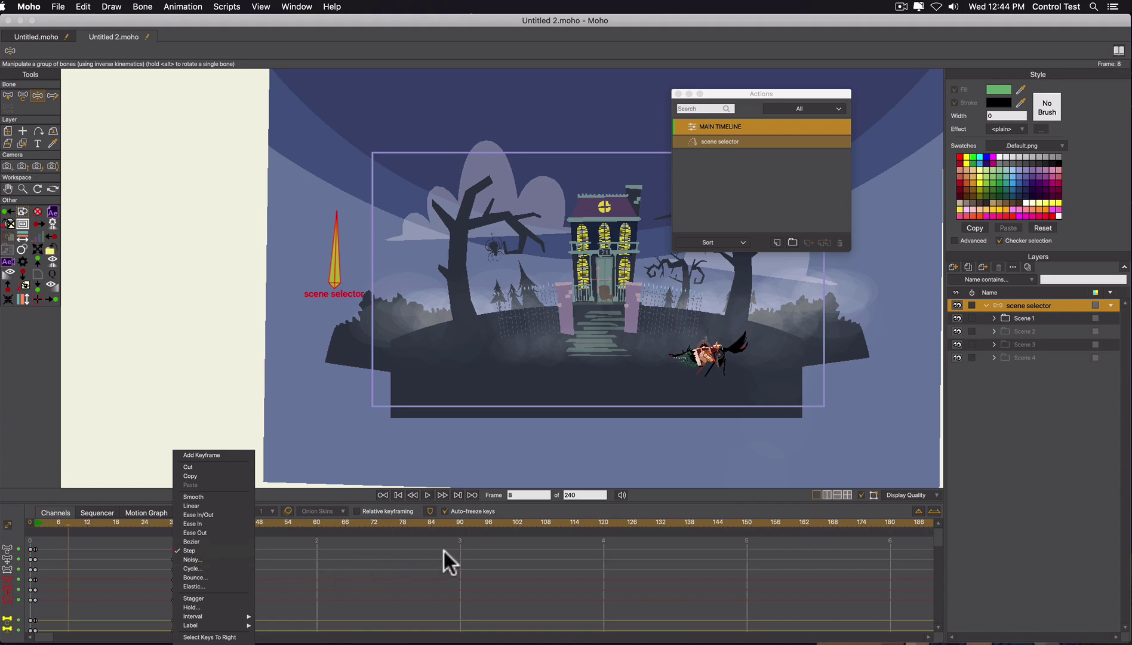
pyautogui.click(114, 567)
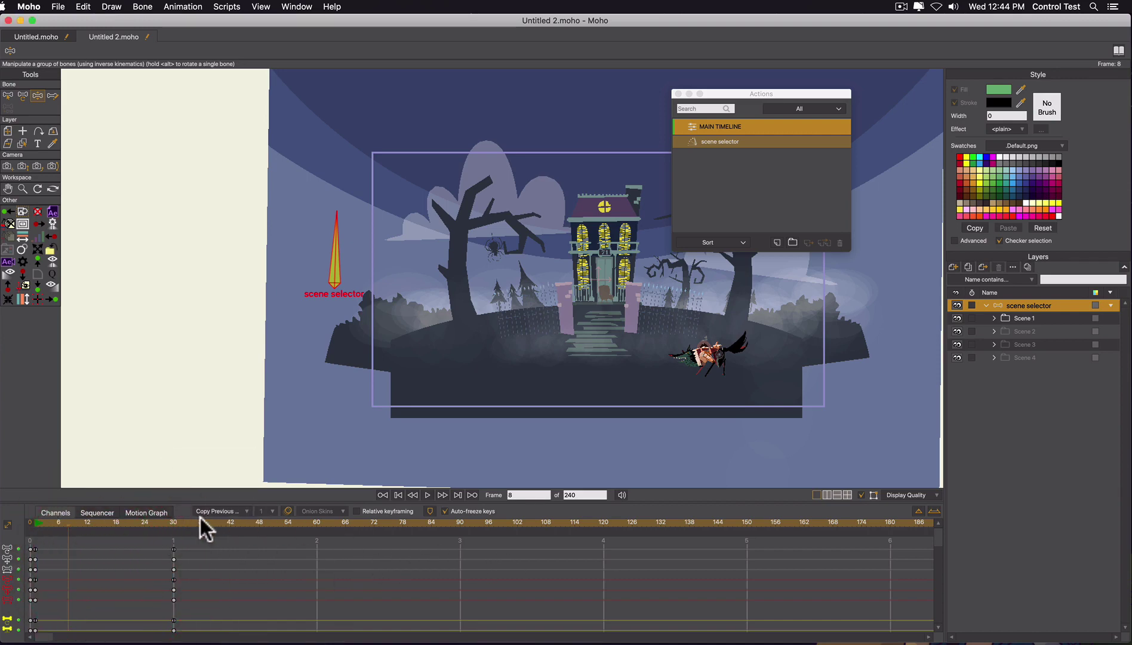
# Step: Key selector rotations at frames 61 (Scene 2), 96, 159 (castle) and 178 (doghouse)
pyautogui.moveTo(141, 523); pyautogui.dragTo(321, 519)
pyautogui.moveTo(372, 287); pyautogui.dragTo(351, 222)
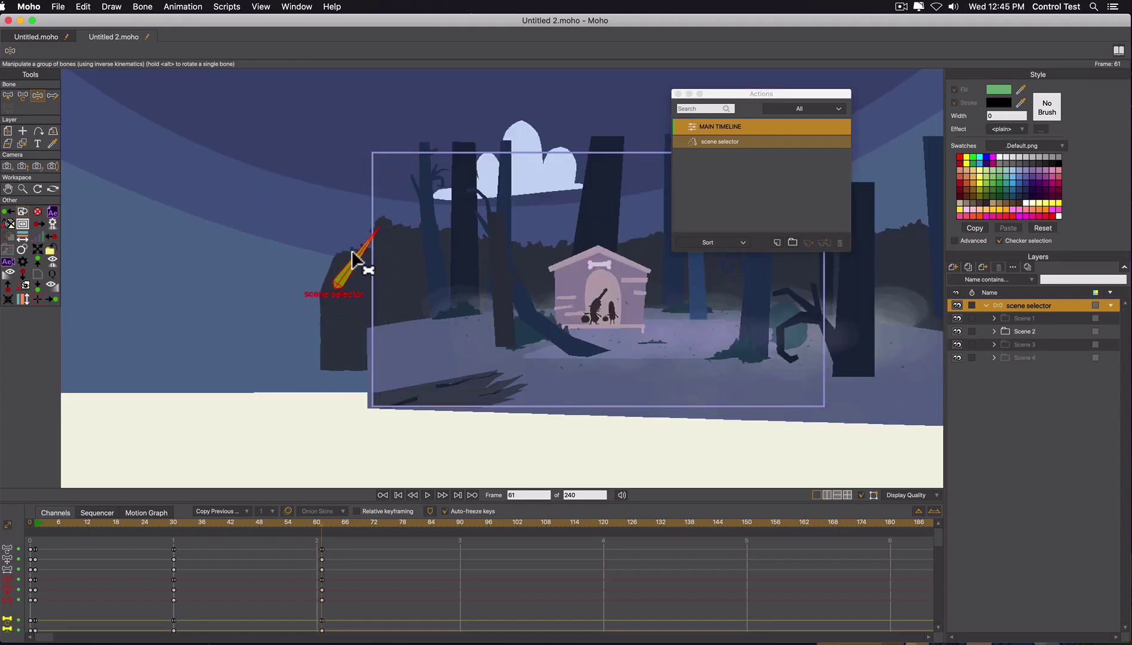
pyautogui.moveTo(369, 271); pyautogui.dragTo(399, 259)
pyautogui.click(484, 525)
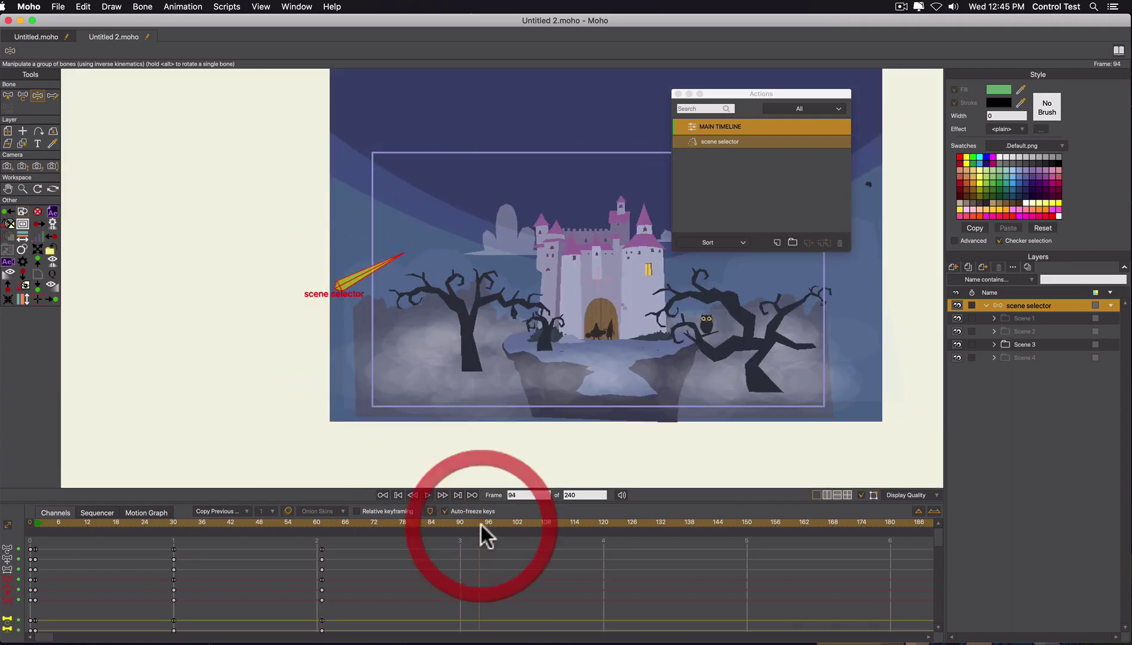
pyautogui.click(487, 524)
pyautogui.moveTo(379, 274); pyautogui.dragTo(399, 301)
pyautogui.click(494, 520)
pyautogui.moveTo(493, 521); pyautogui.dragTo(788, 541)
pyautogui.moveTo(388, 289); pyautogui.dragTo(308, 228)
pyautogui.click(879, 524)
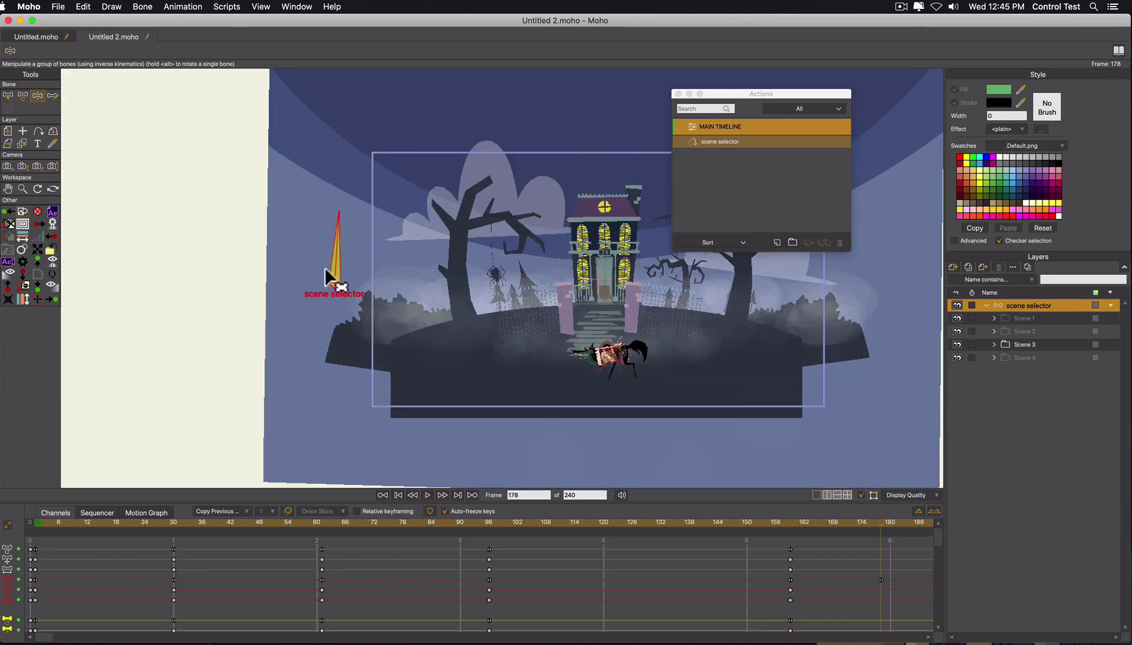
# Step: Play back from the start, then delete all selector keyframes and return to frame 0
pyautogui.click(32, 523)
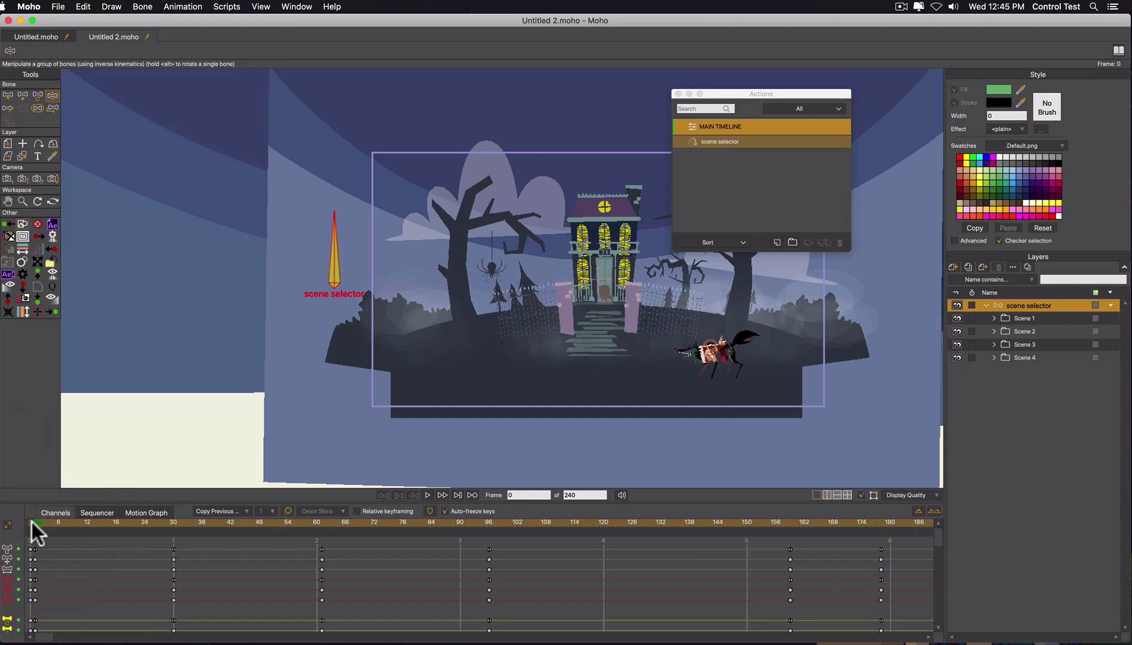
pyautogui.press('space')
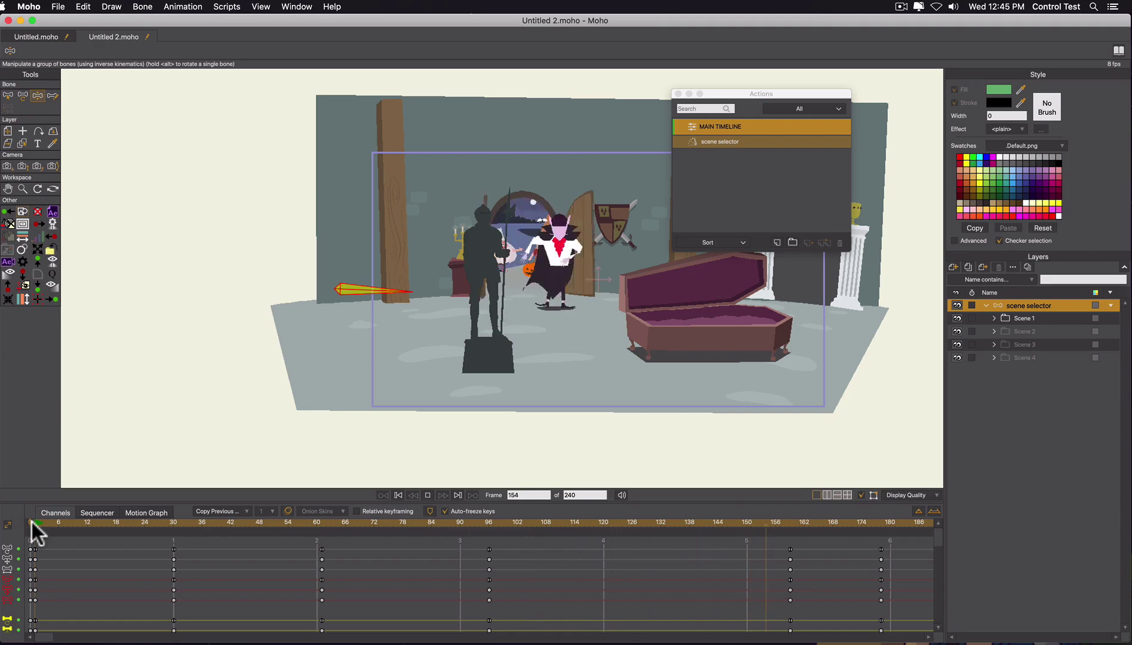
pyautogui.press('space')
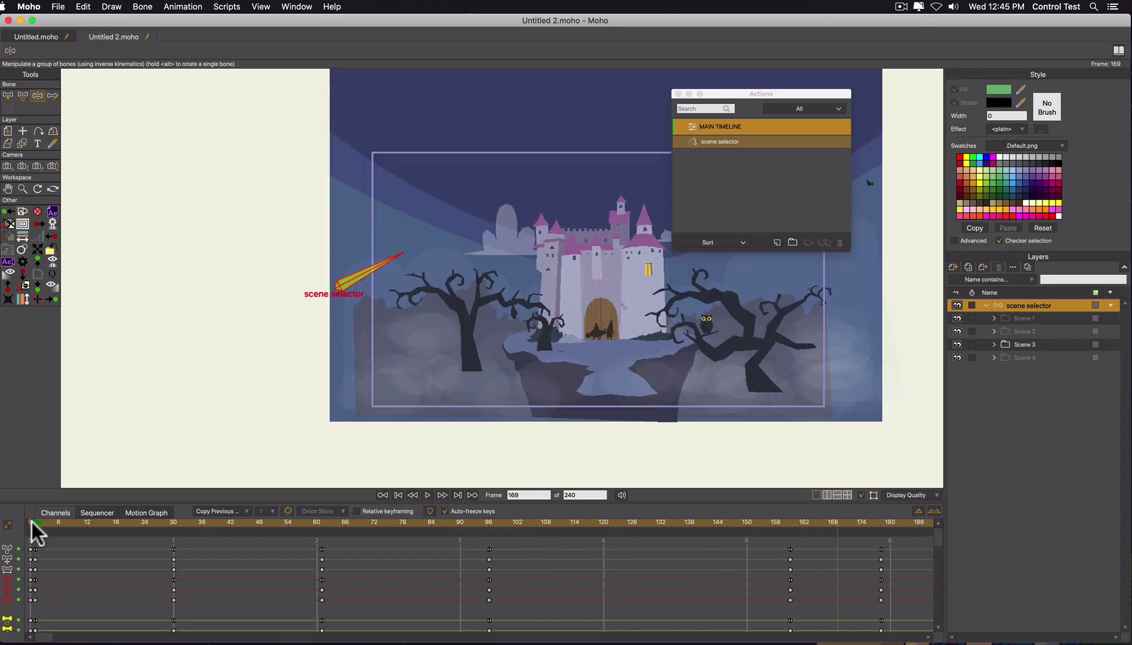
pyautogui.moveTo(881, 543); pyautogui.dragTo(8, 624)
pyautogui.press('Delete')
pyautogui.click(23, 521)
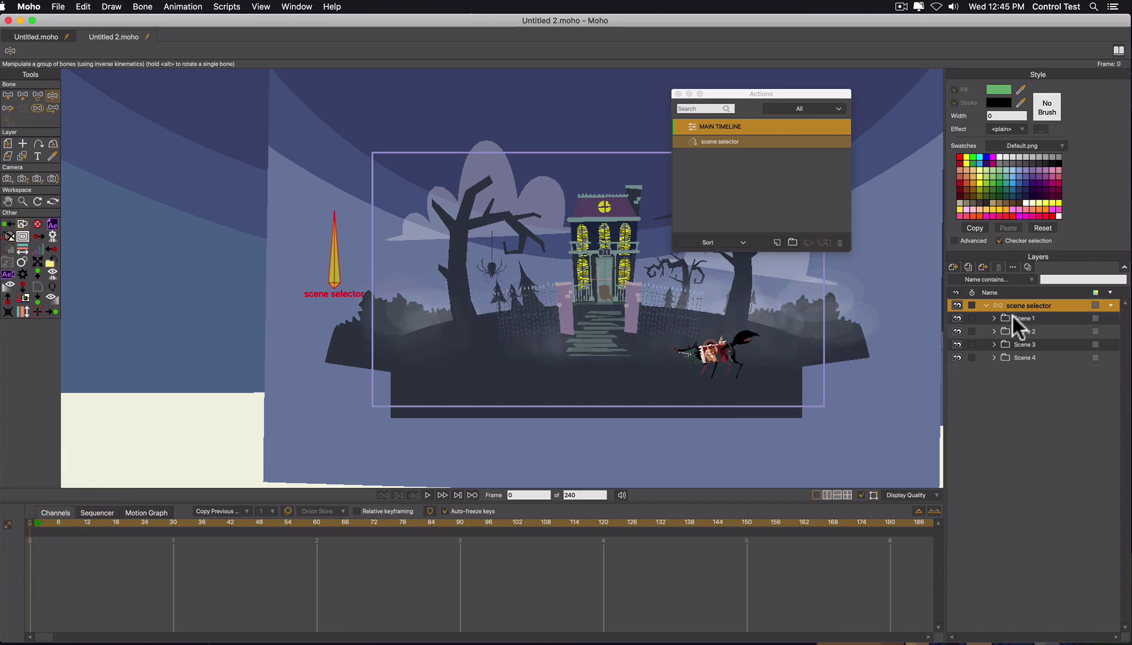
# Step: At frame 4, rotate the scene selector bone until the Scene 3 castle shows
pyautogui.click(958, 317)
pyautogui.click(957, 318)
pyautogui.click(50, 520)
pyautogui.moveTo(332, 251); pyautogui.dragTo(396, 303)
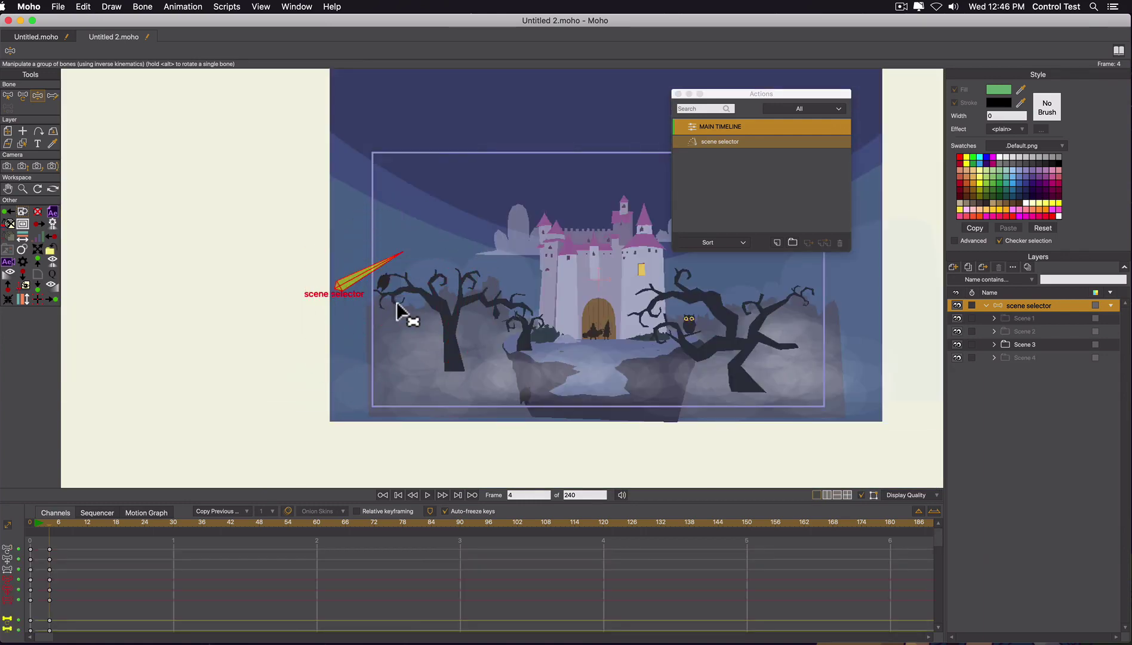